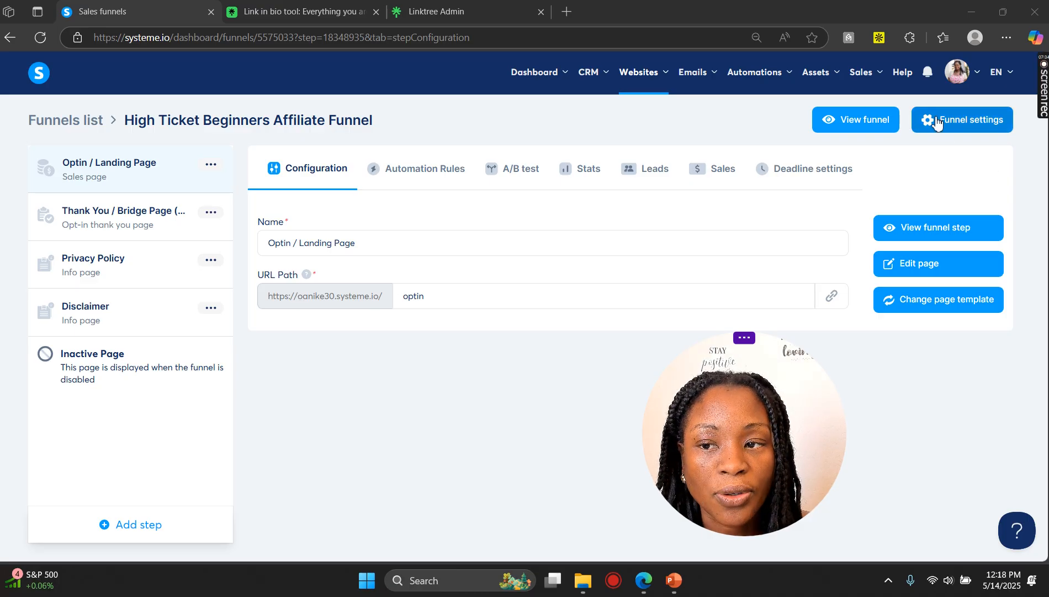
Step: Open the funnel settings to check the available funnel domain options, then close the dialog
left_click(937, 123)
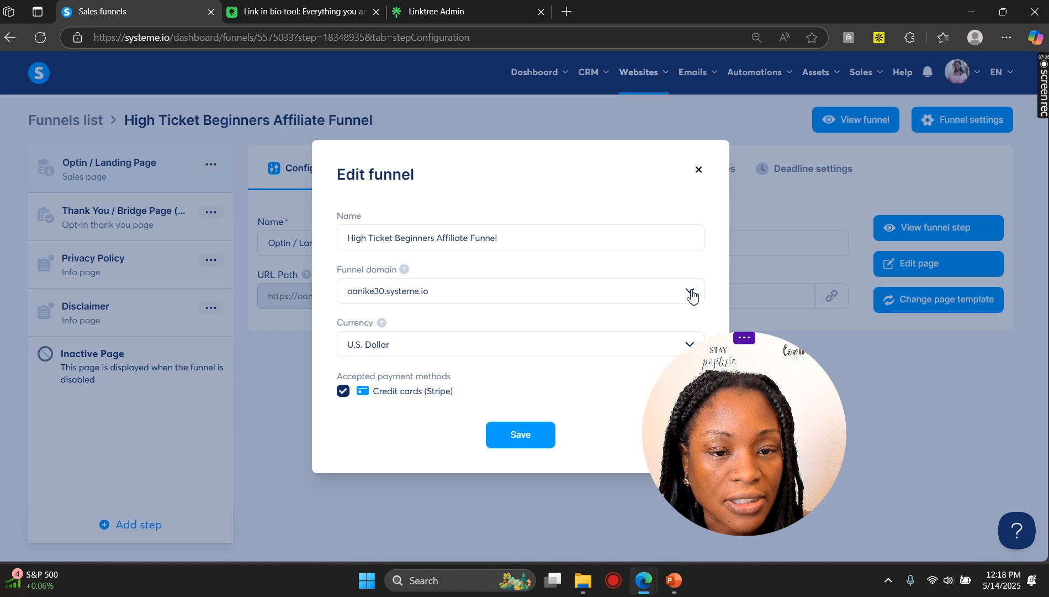
left_click(693, 294)
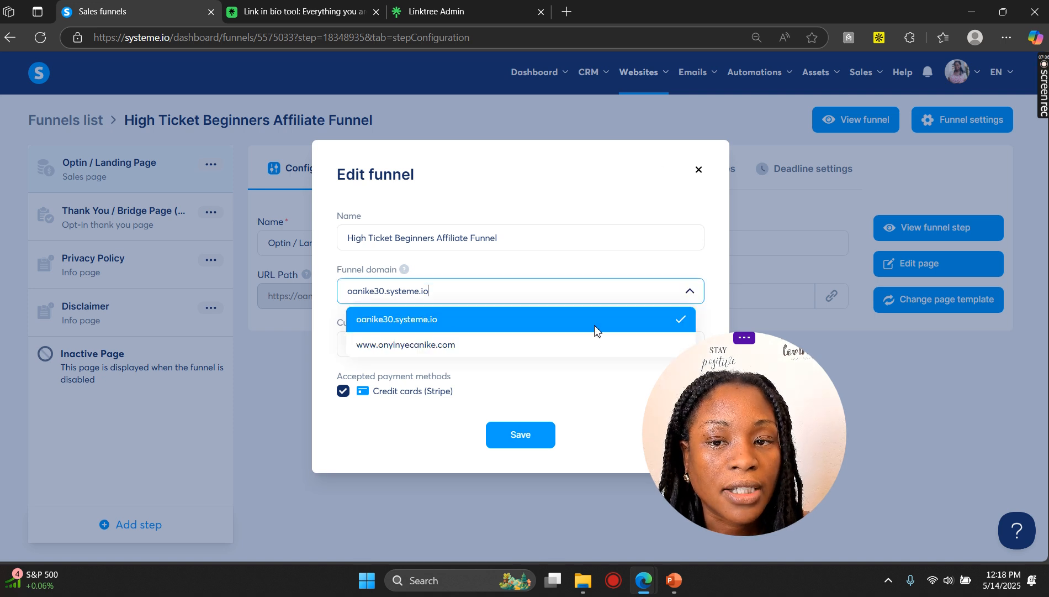
left_click(695, 168)
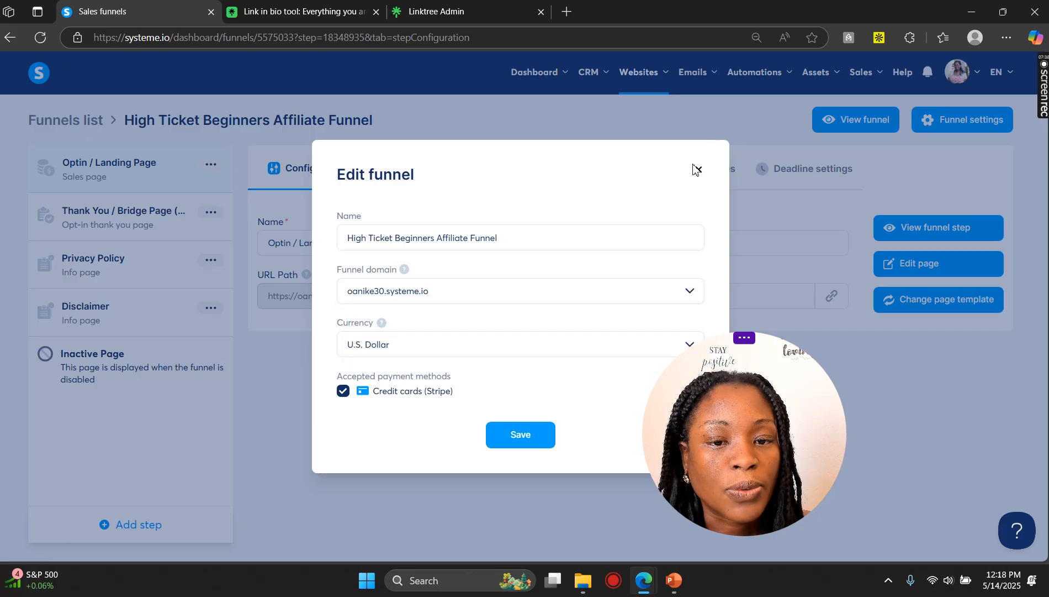
left_click(699, 173)
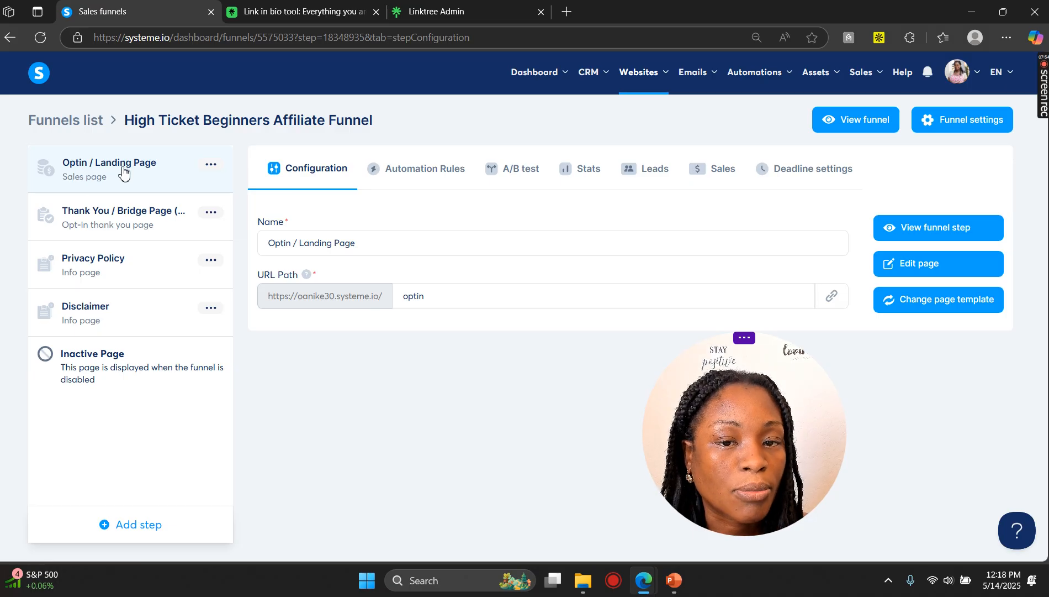
Step: Open the Optin / Landing Page step in the page editor
left_click(211, 164)
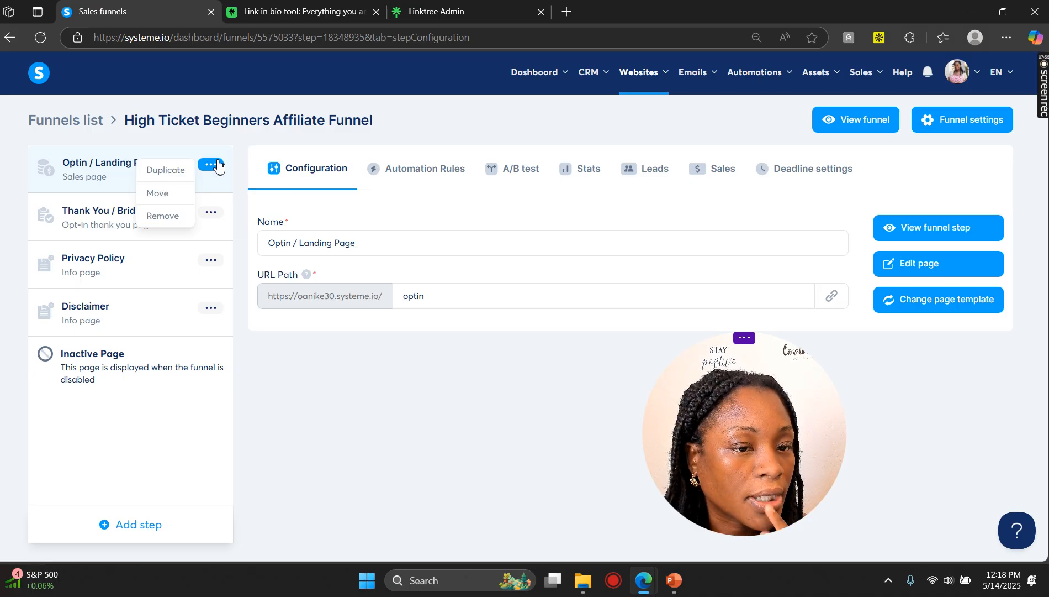
left_click(450, 144)
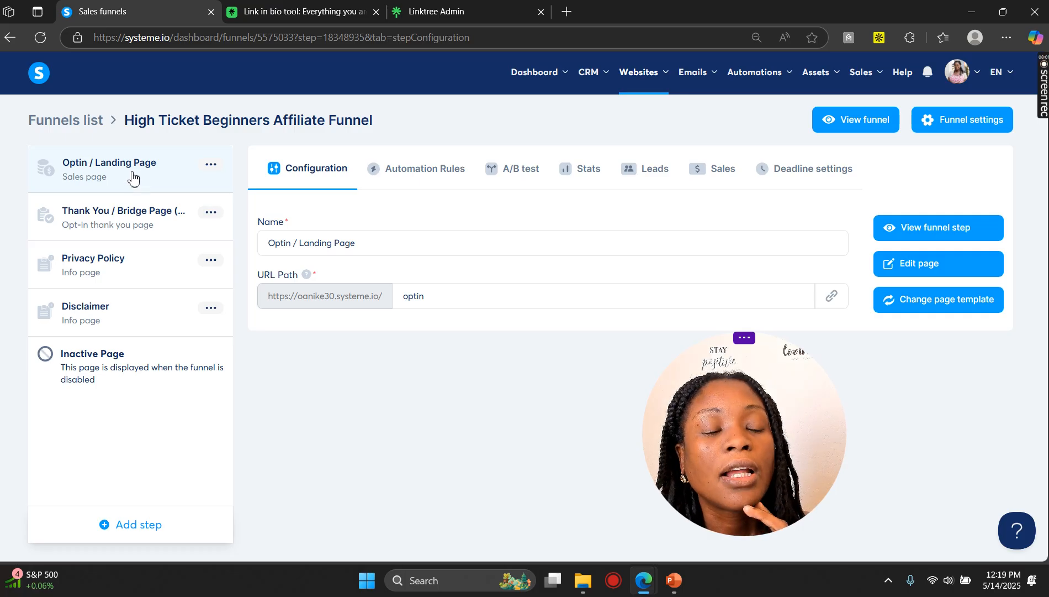
left_click(937, 272)
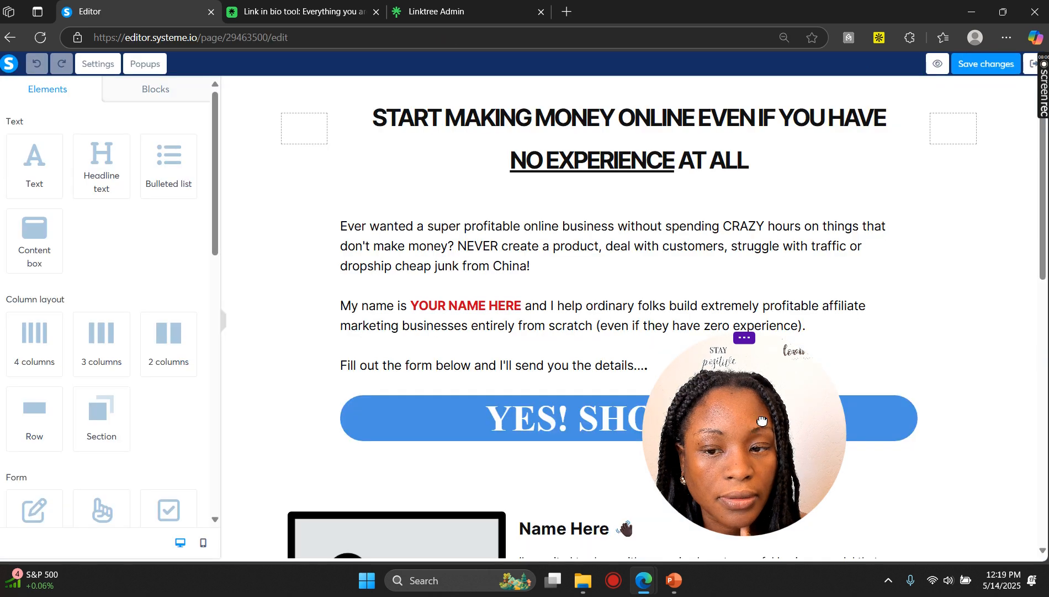
left_click_drag(815, 428, 1021, 270)
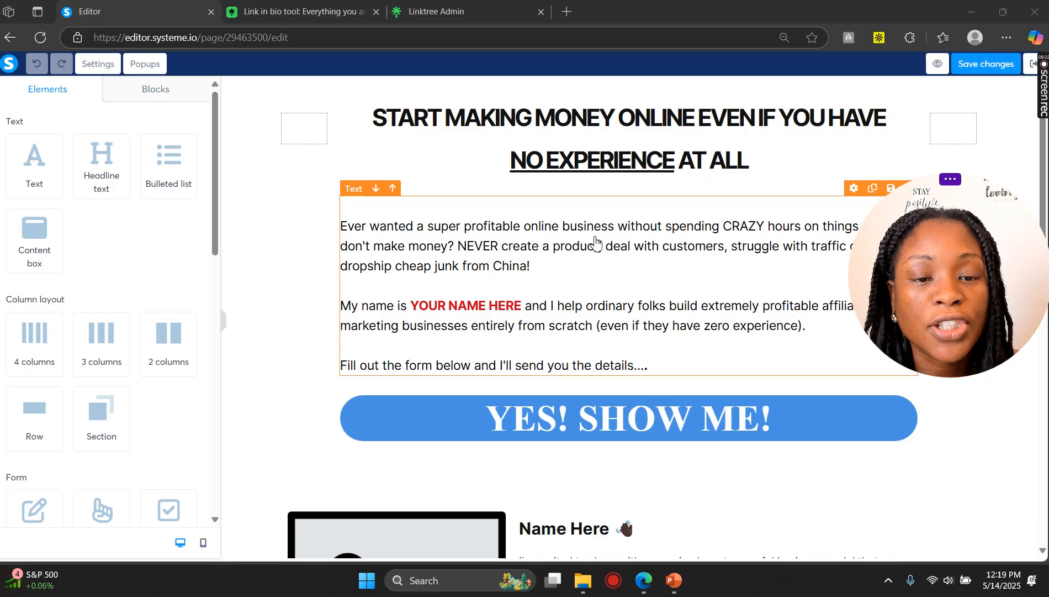
Step: Scroll through the landing page to review its headline, text, buttons and sections
scroll(591, 243, "down", 1)
scroll(592, 234, "down", 3)
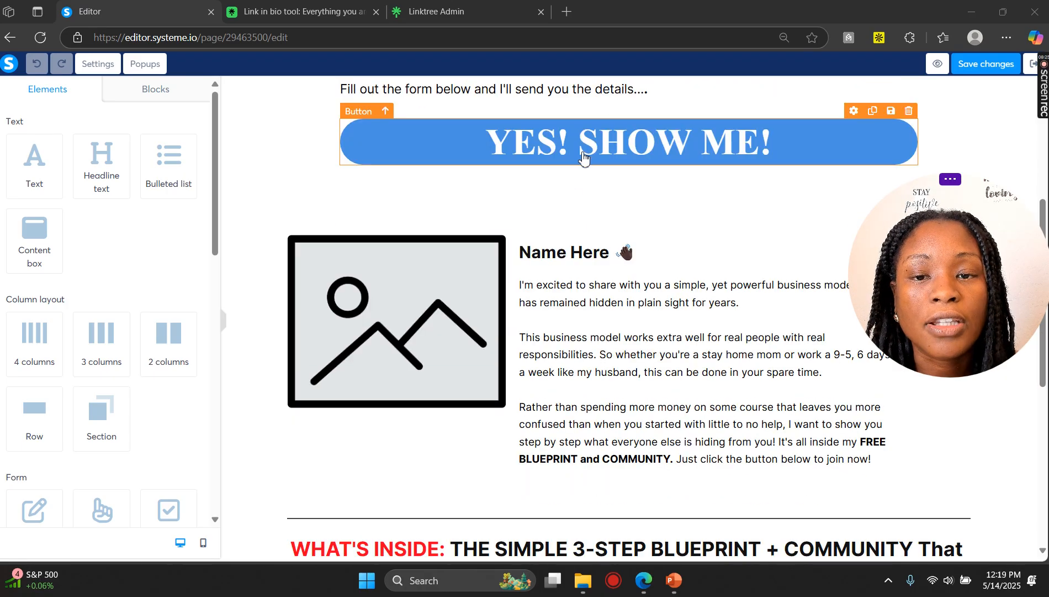
left_click(584, 158)
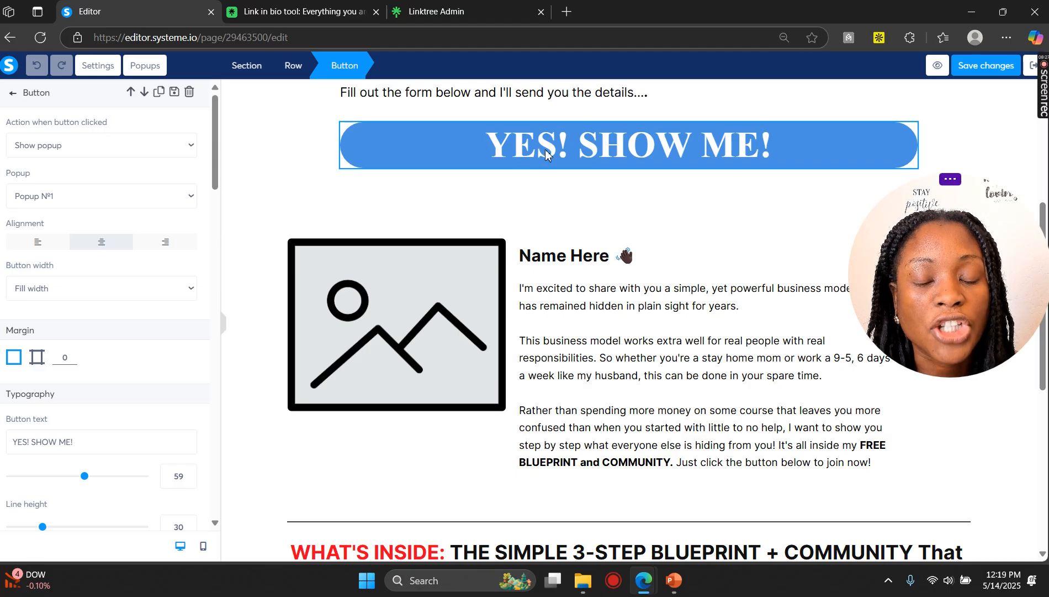
scroll(553, 227, "down", 2)
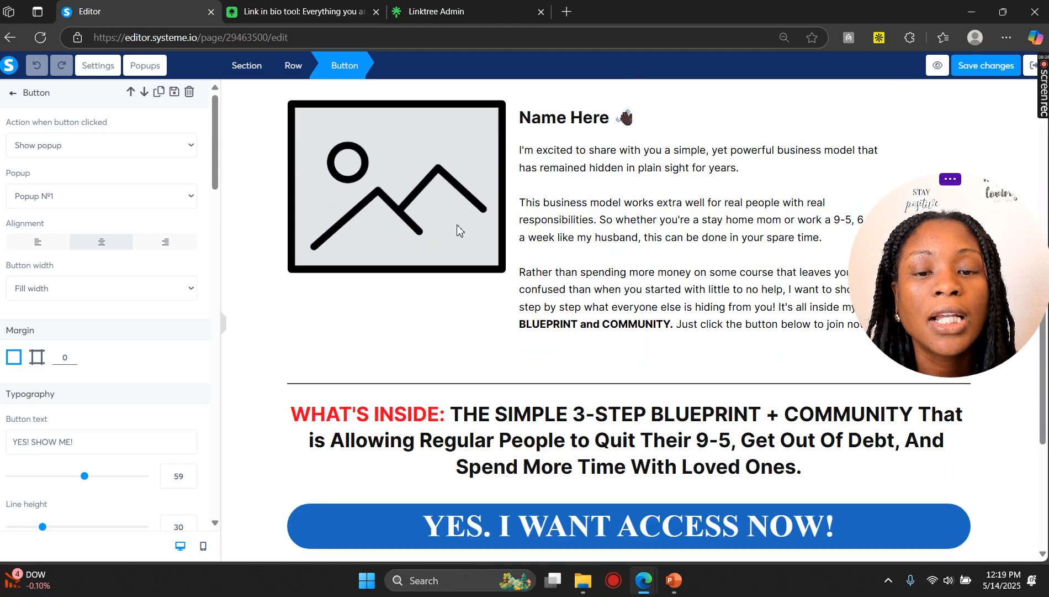
left_click(417, 220)
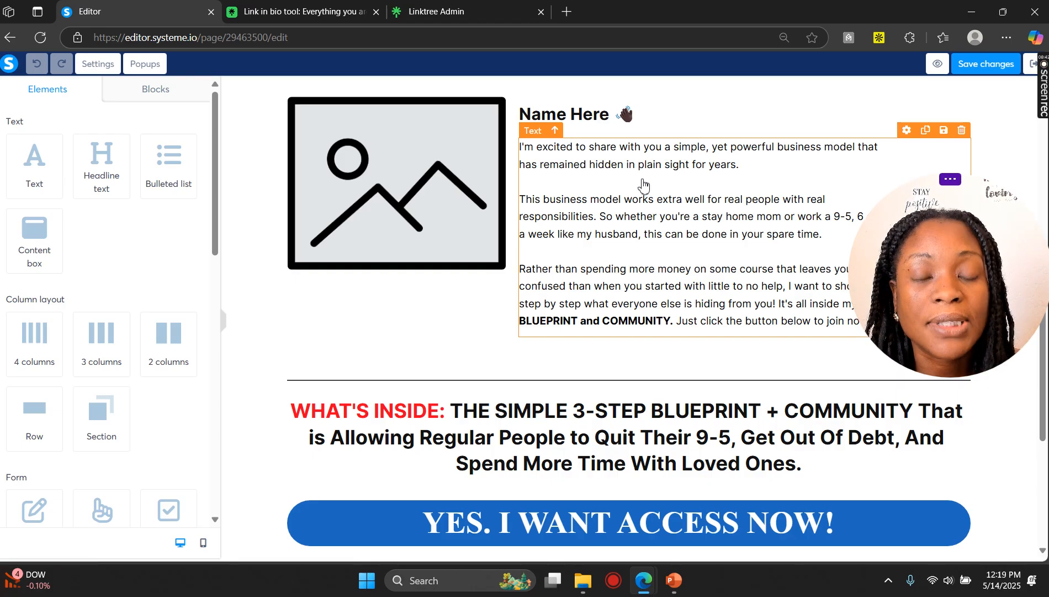
scroll(643, 187, "down", 4)
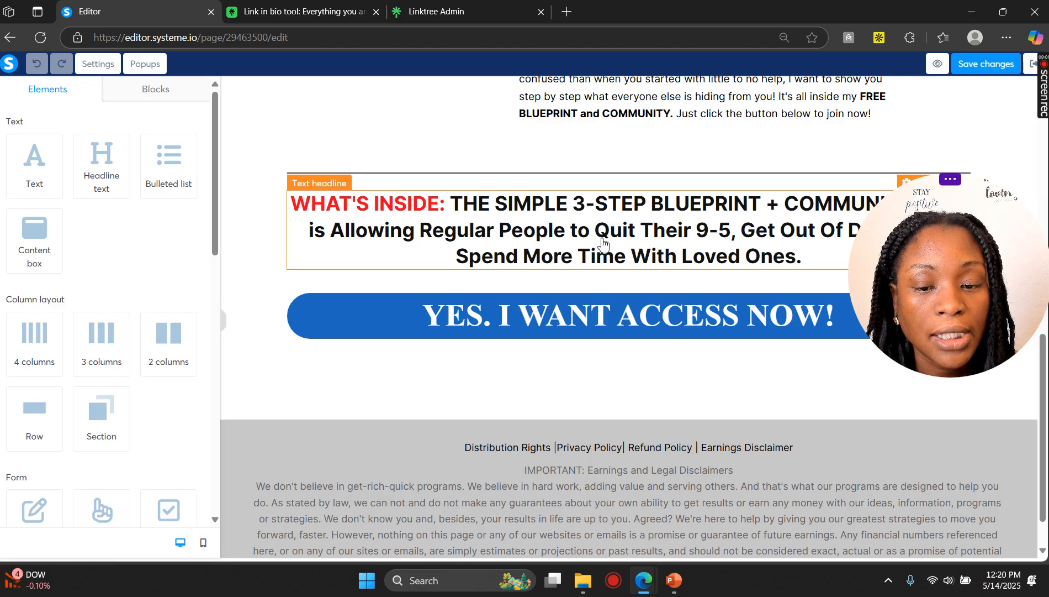
scroll(604, 245, "up", 11)
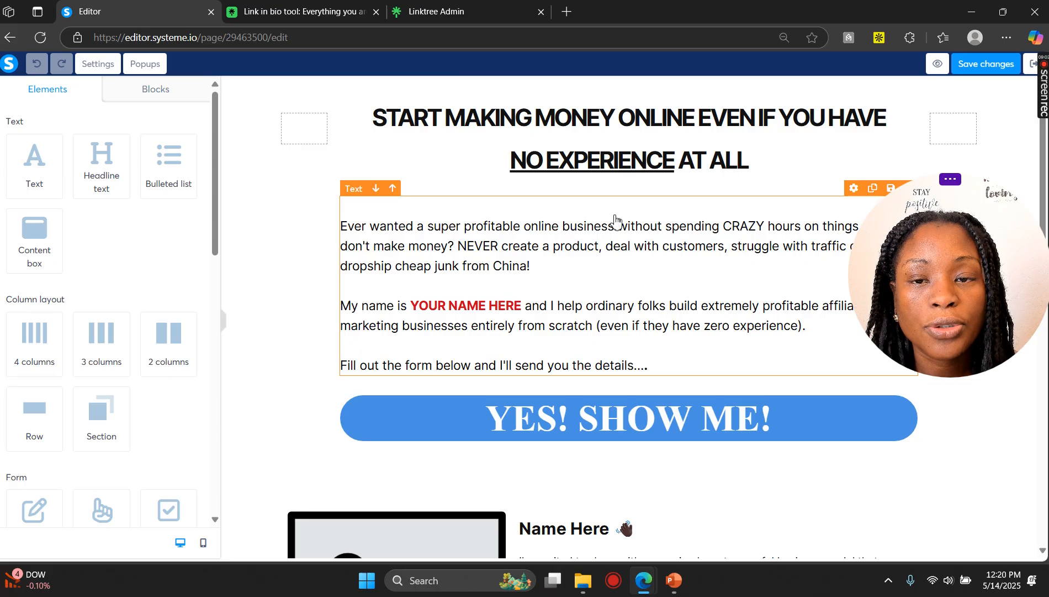
Step: Try different heading levels on the main headline
left_click(630, 152)
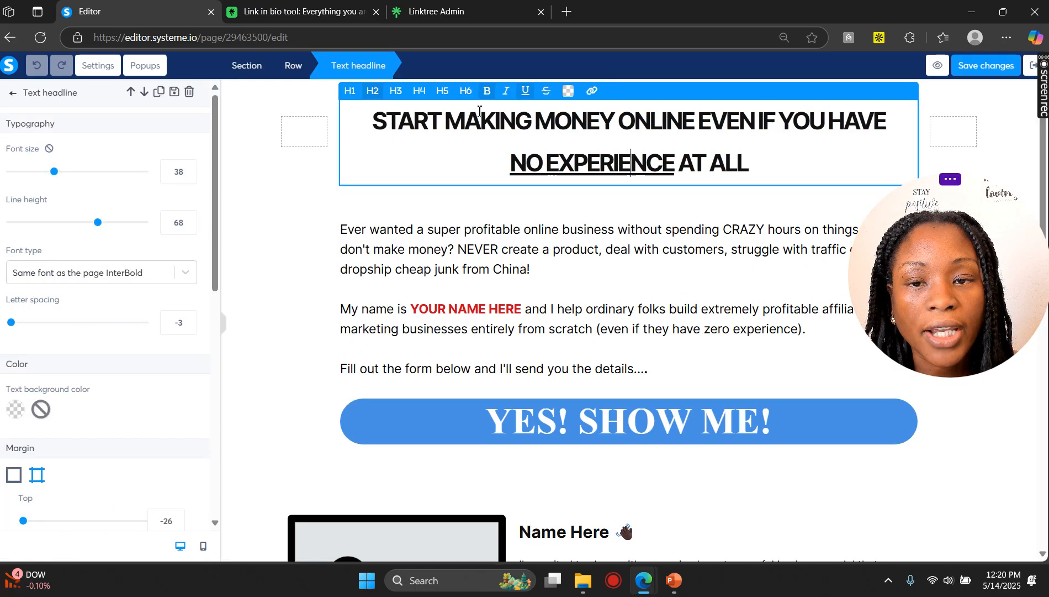
left_click(465, 91)
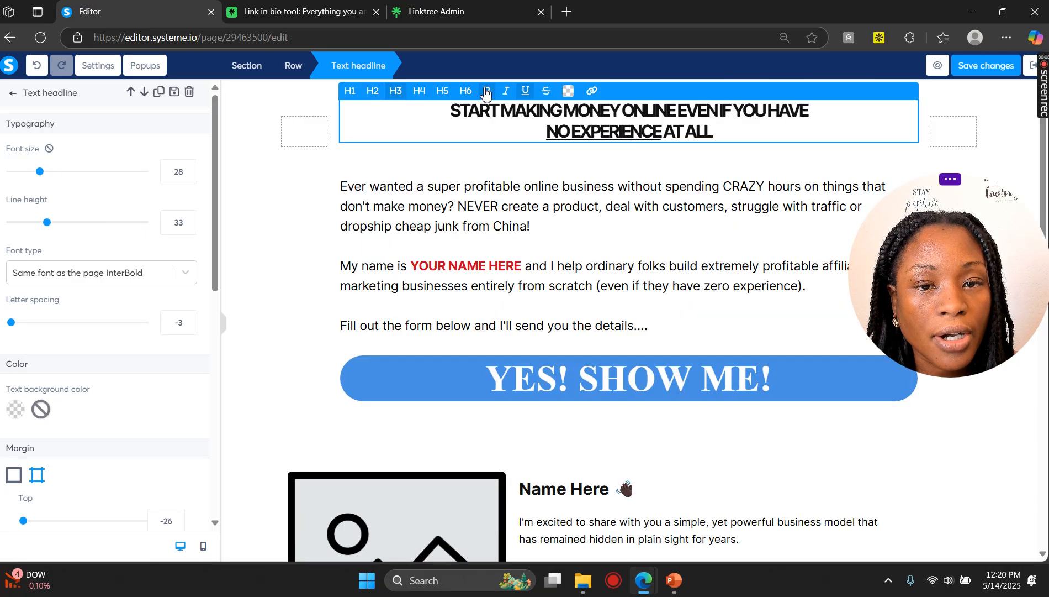
left_click(468, 95)
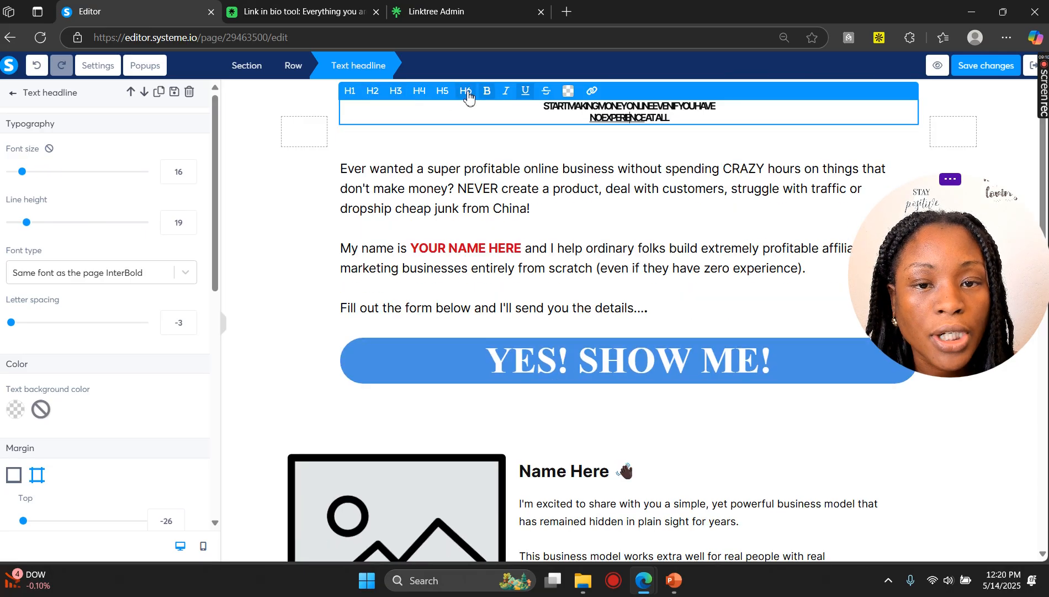
left_click(350, 92)
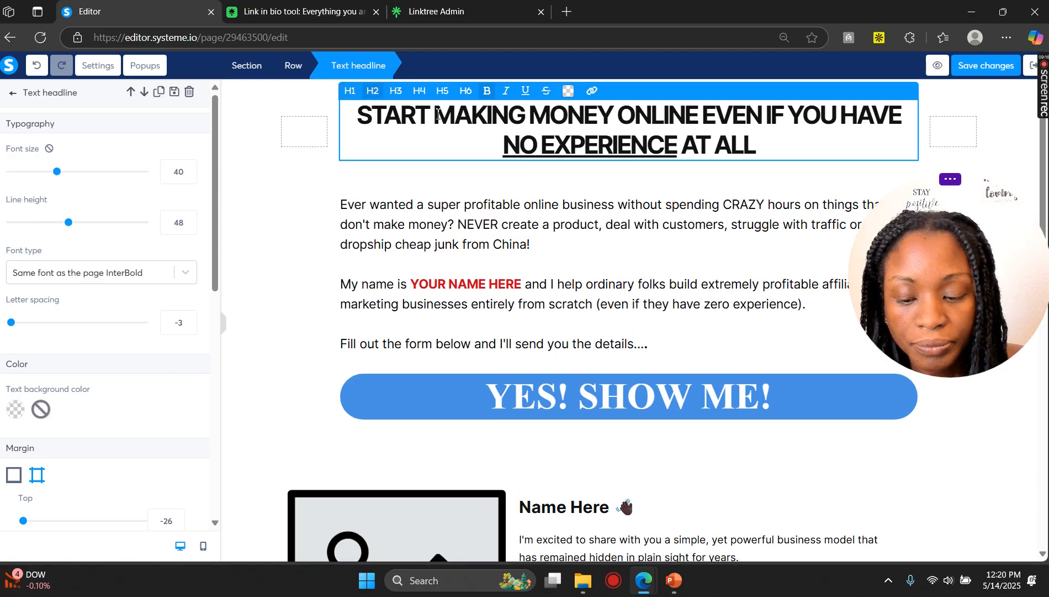
Step: Undo the heading level changes to the main headline
left_click(38, 68)
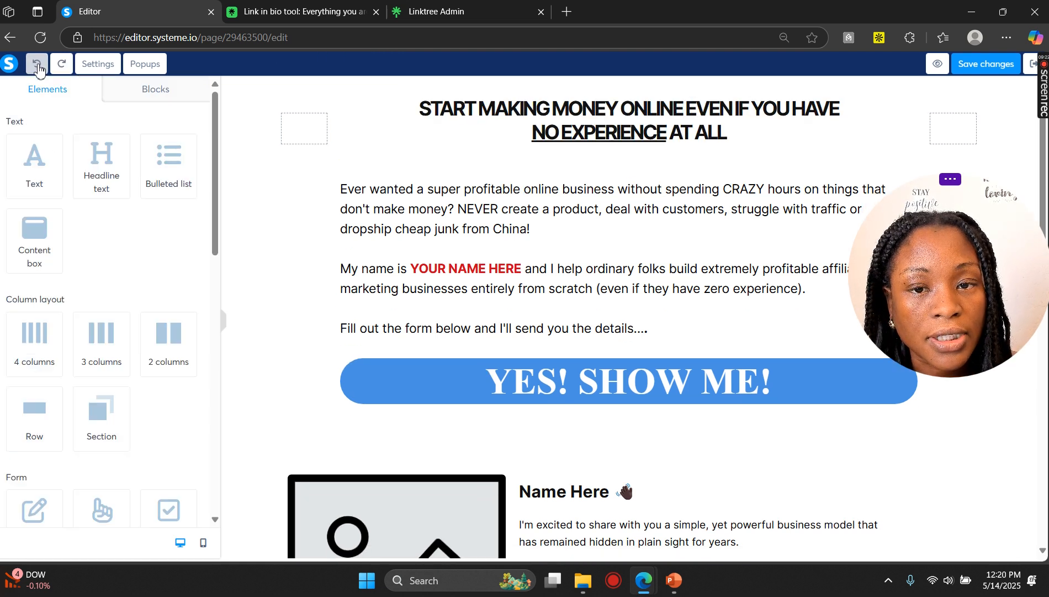
left_click(39, 68)
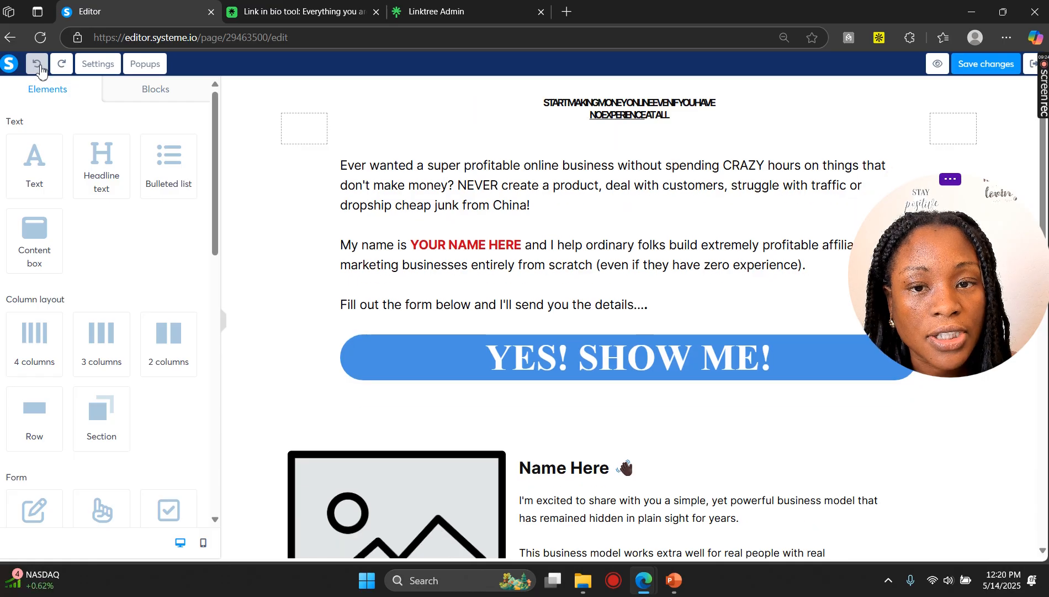
left_click(38, 68)
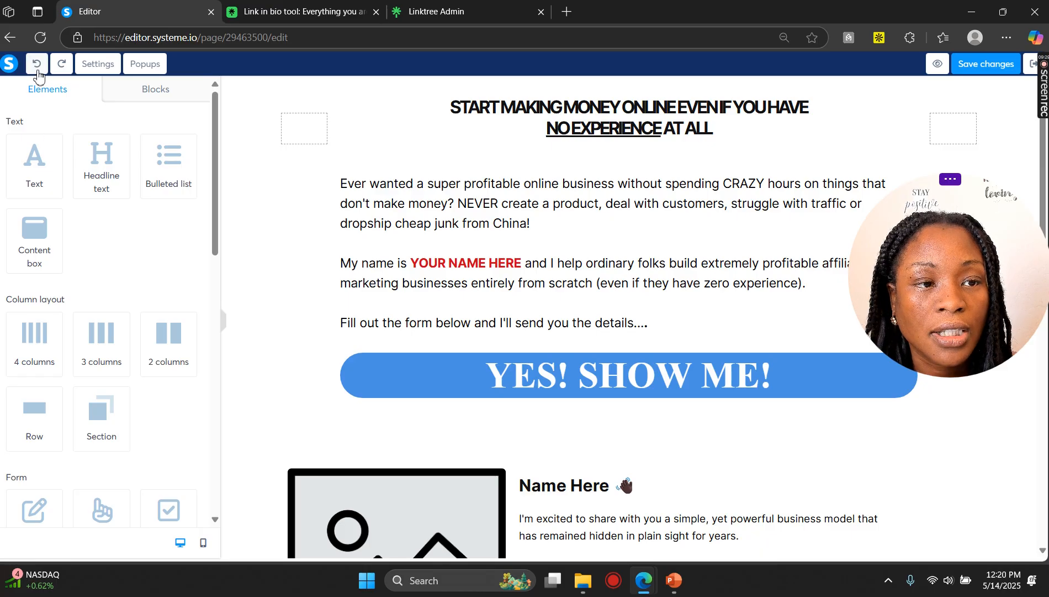
left_click(38, 73)
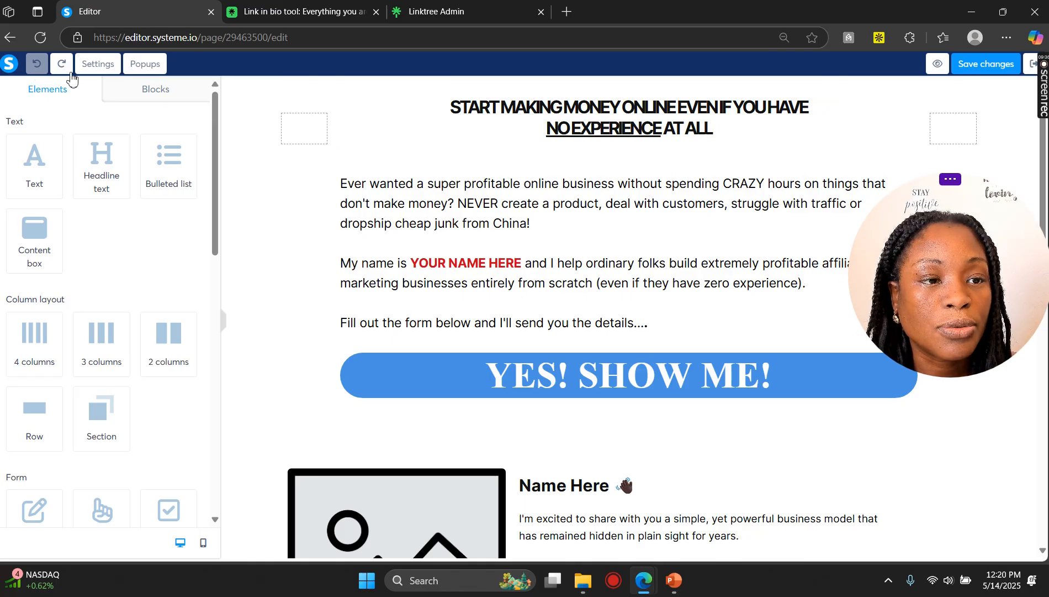
left_click(526, 189)
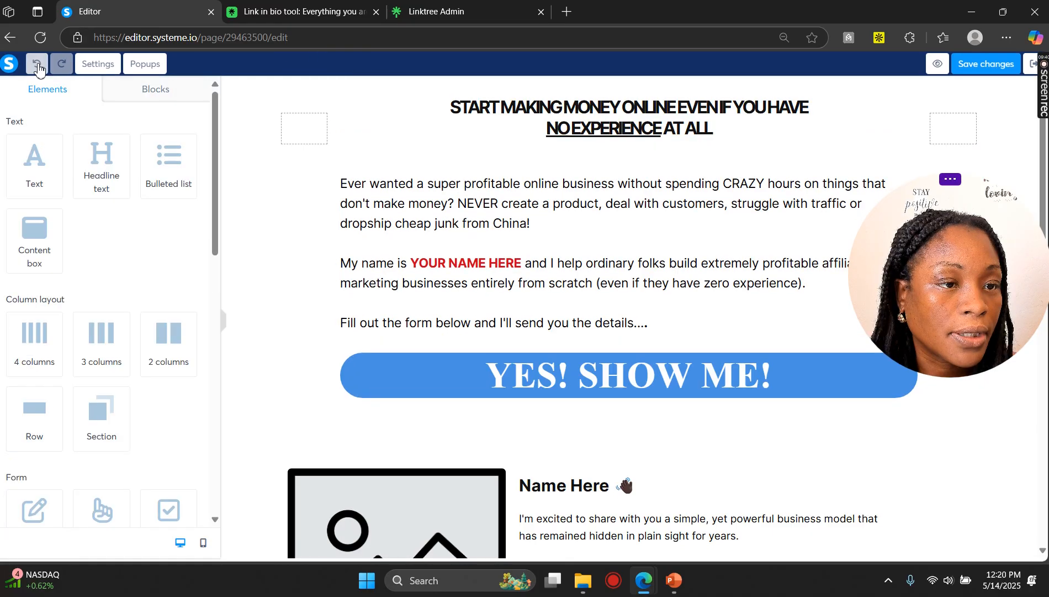
left_click(37, 67)
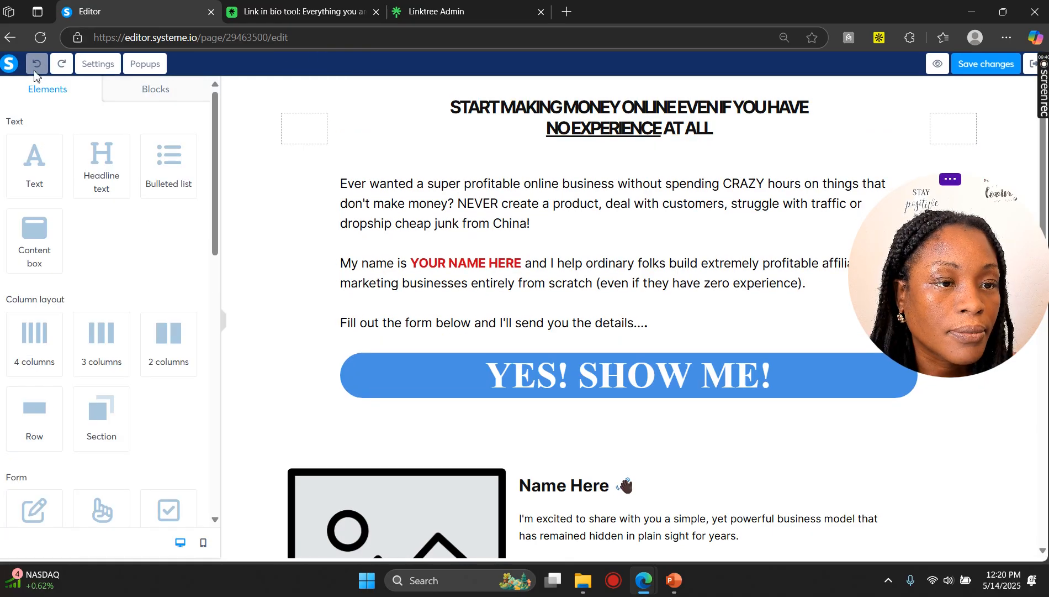
left_click(627, 123)
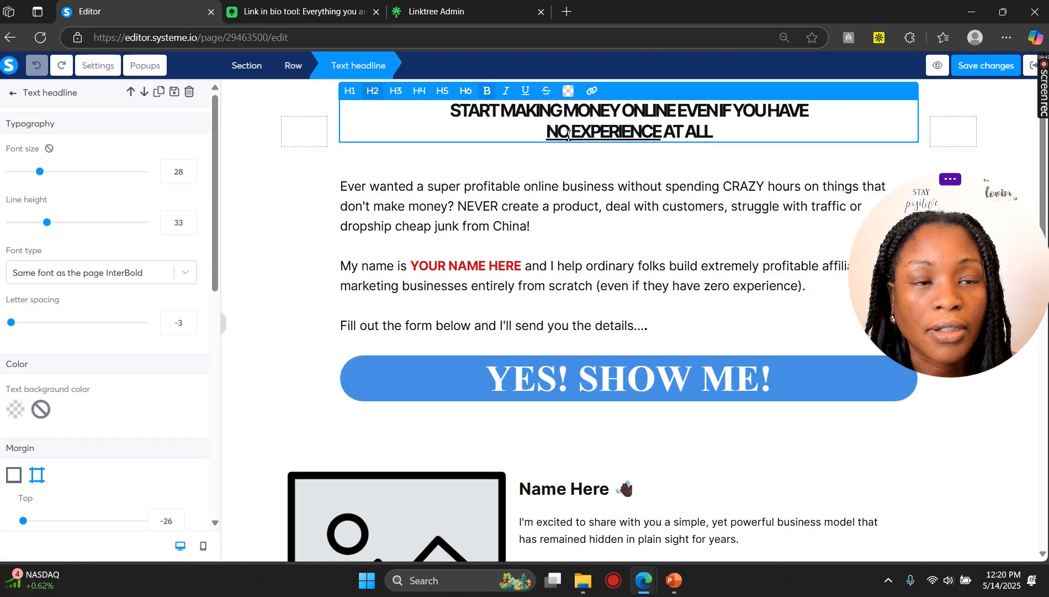
left_click(569, 224)
left_click(527, 136)
left_click(463, 113)
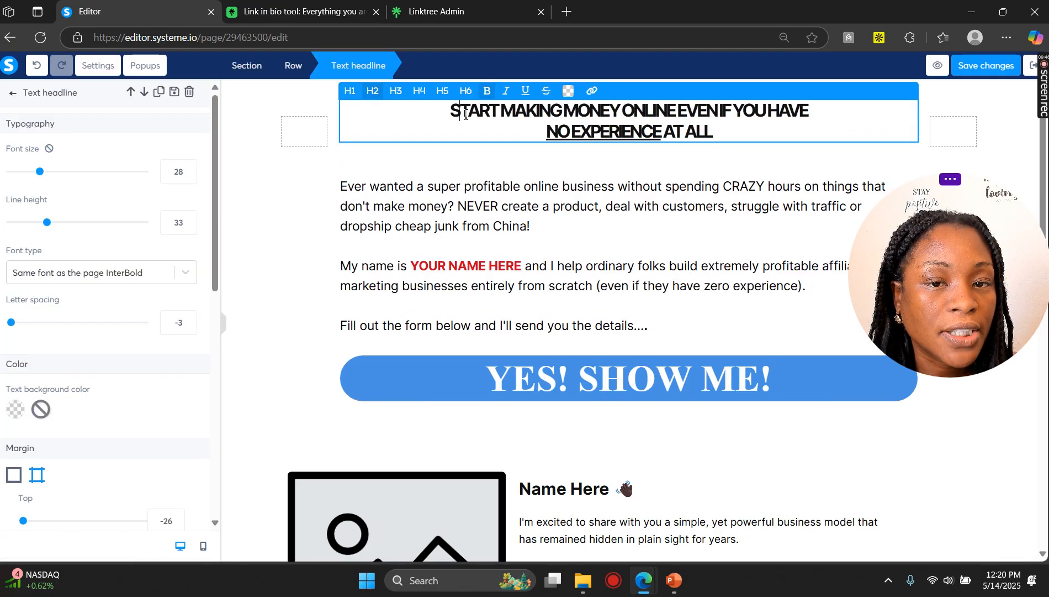
left_click_drag(466, 114, 743, 114)
left_click(569, 90)
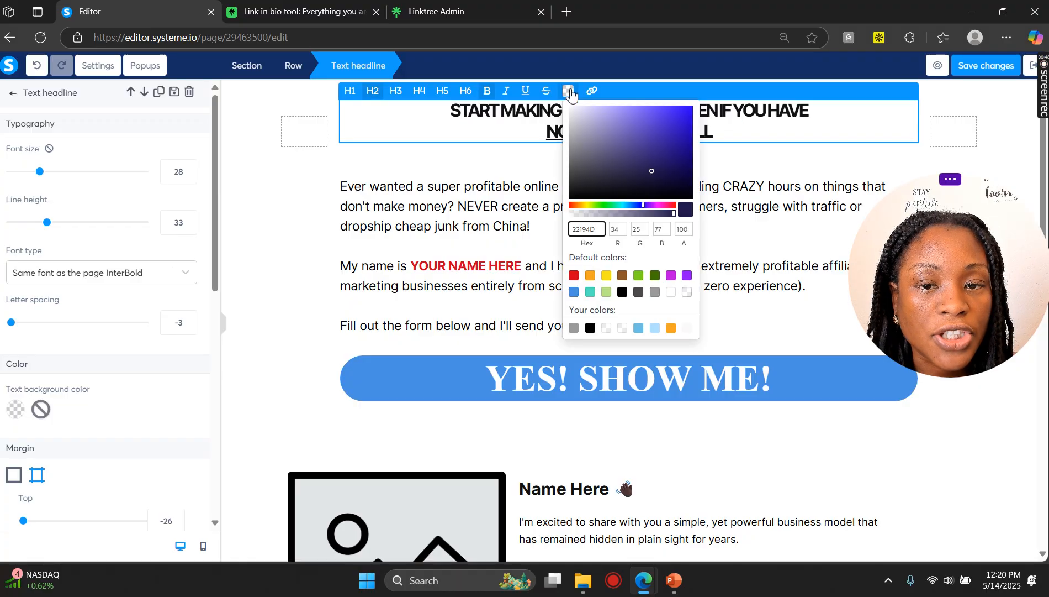
left_click(504, 205)
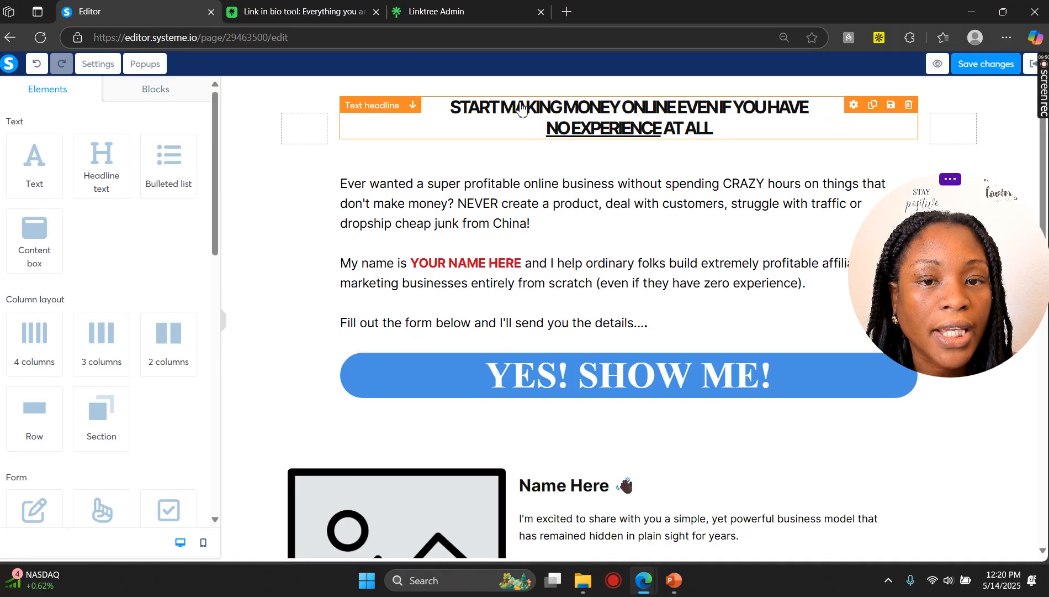
Step: Set the main headline's font size to 39 and its line height to 48
left_click(522, 105)
left_click(556, 180)
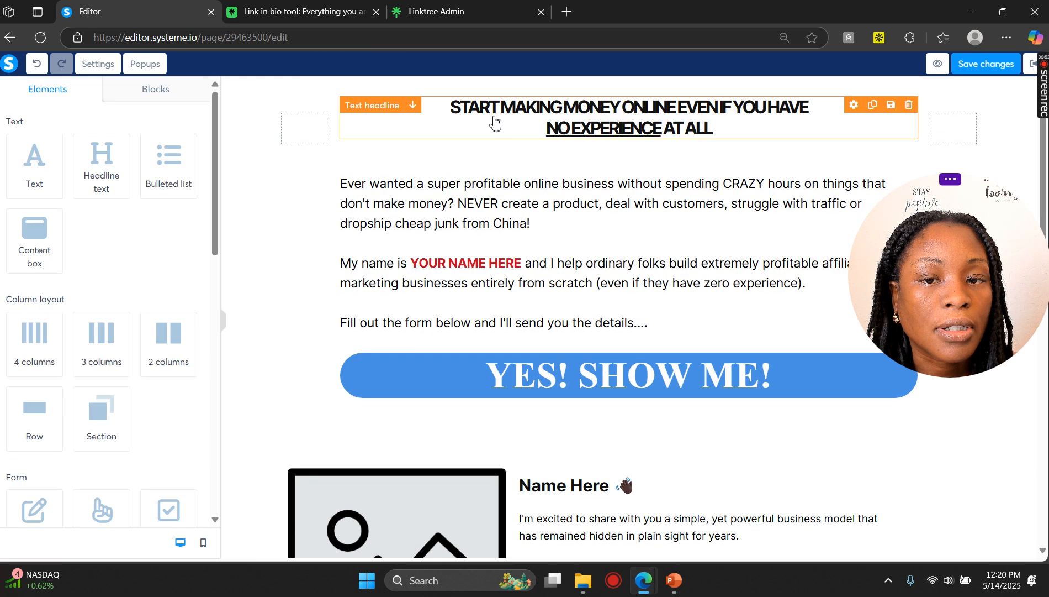
left_click(679, 133)
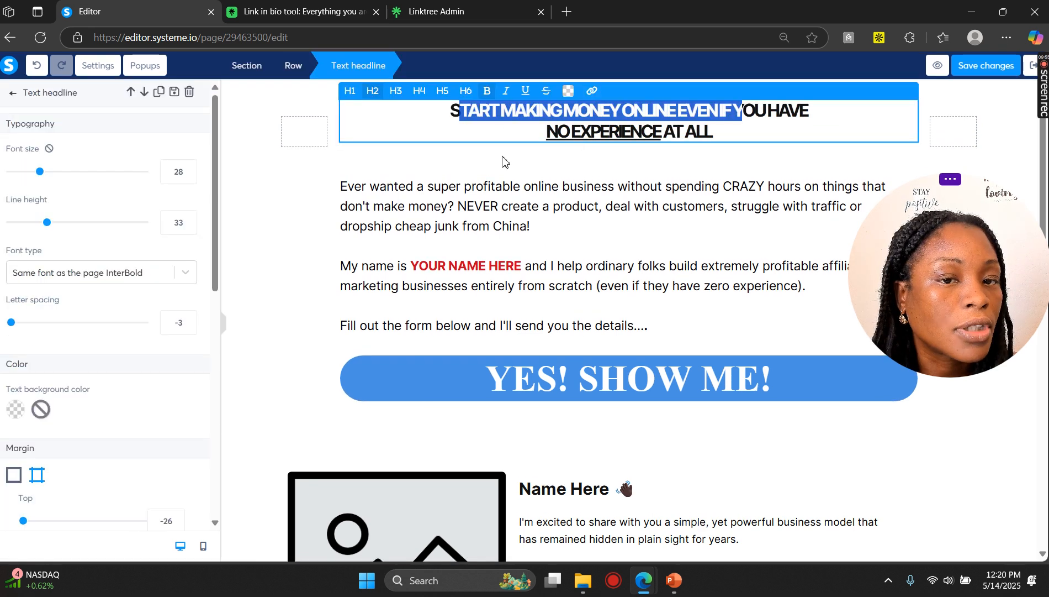
mouse_move(41, 171)
left_mouse_down()
mouse_move(69, 172)
mouse_move(56, 173)
left_mouse_up()
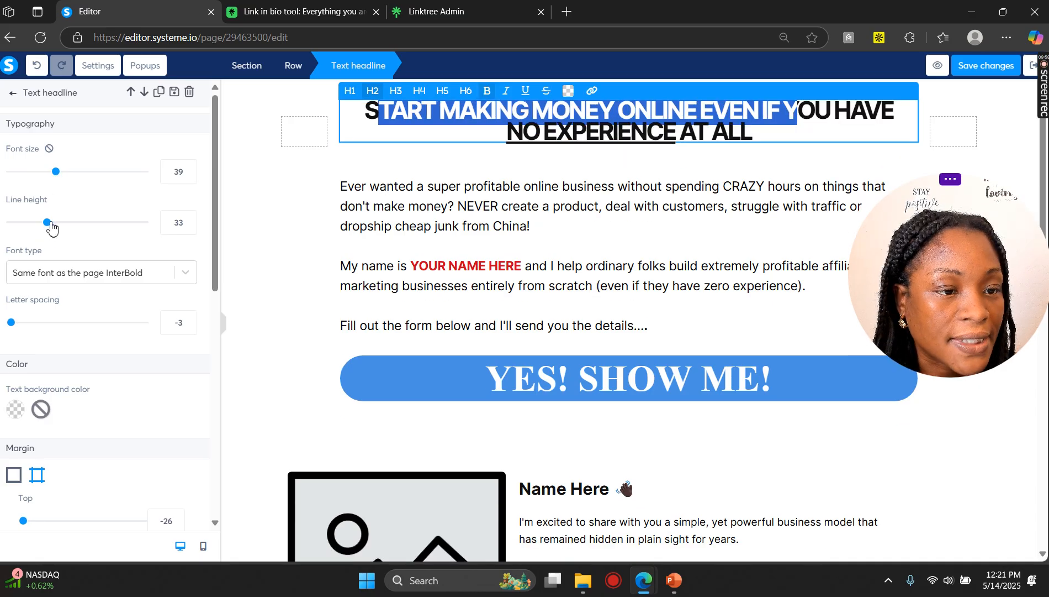
left_click_drag(51, 227, 69, 225)
left_click(404, 219)
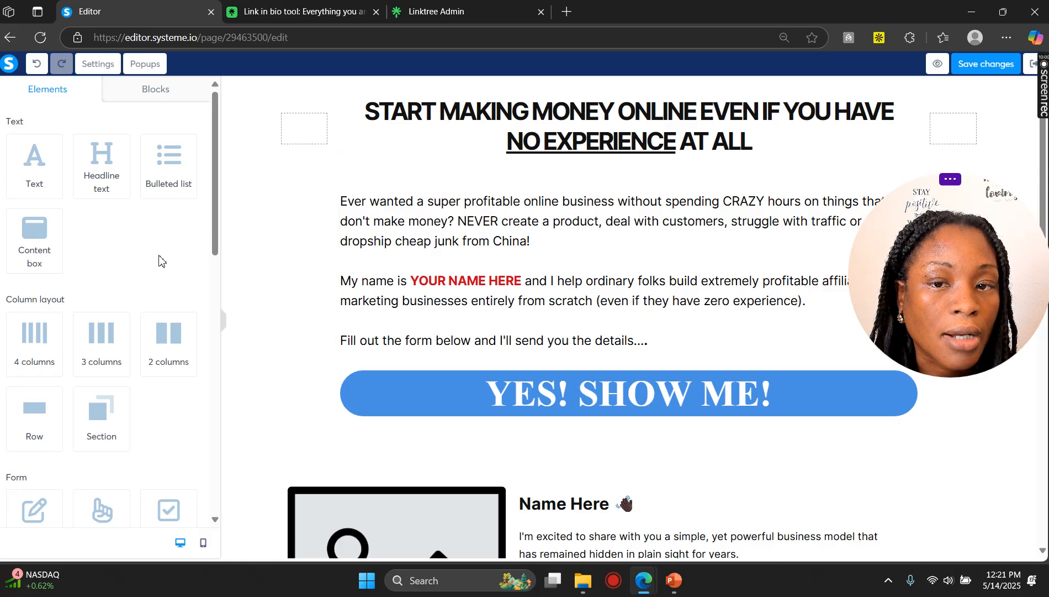
Step: Review the main headline's margin, padding and alignment settings
scroll(145, 265, "down", 2)
left_click(450, 148)
scroll(131, 207, "down", 3)
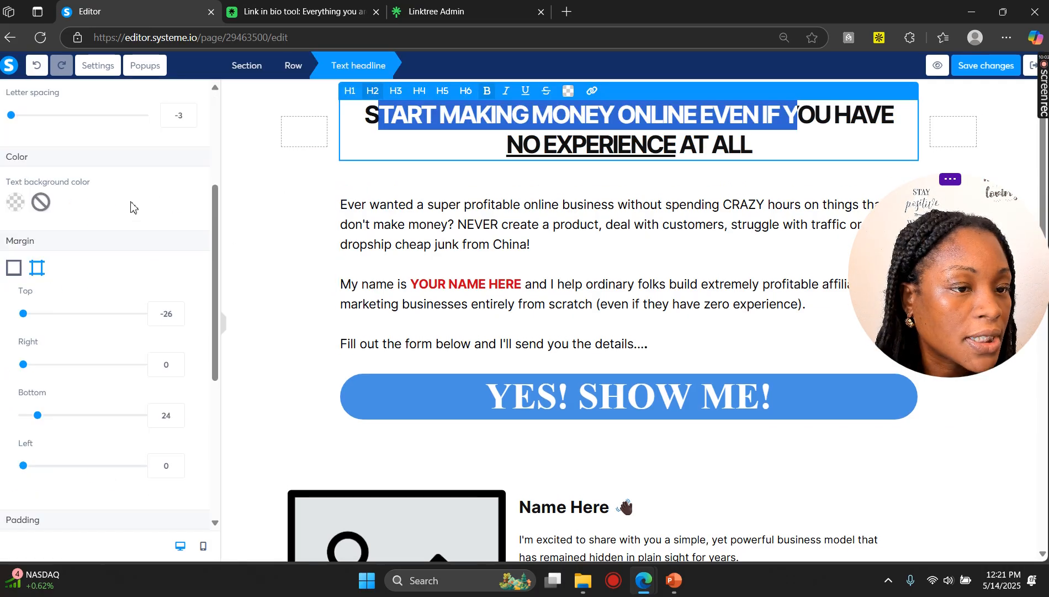
scroll(128, 206, "down", 6)
scroll(126, 234, "up", 4)
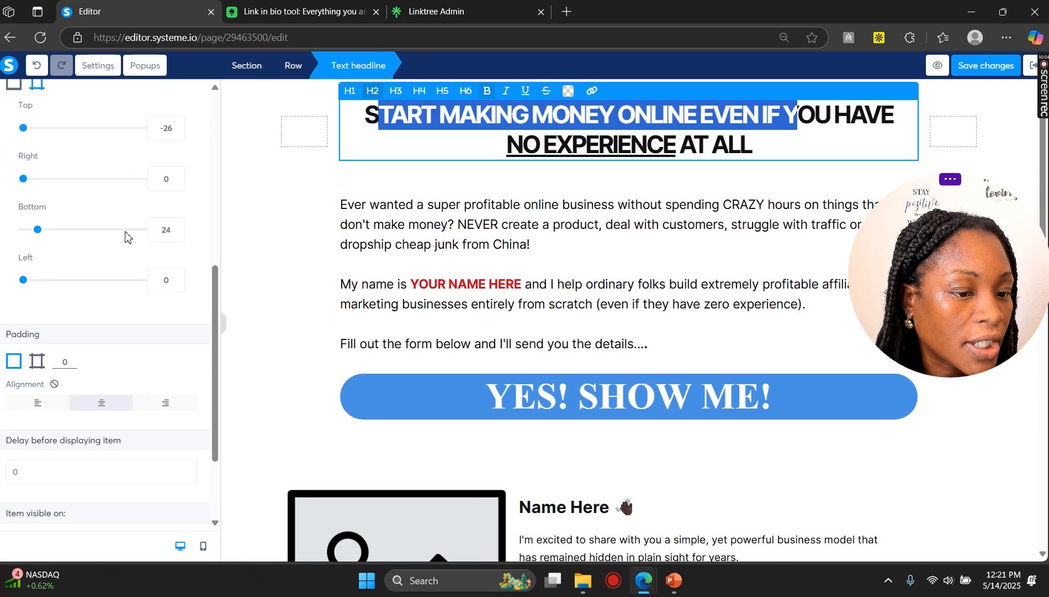
scroll(126, 237, "up", 5)
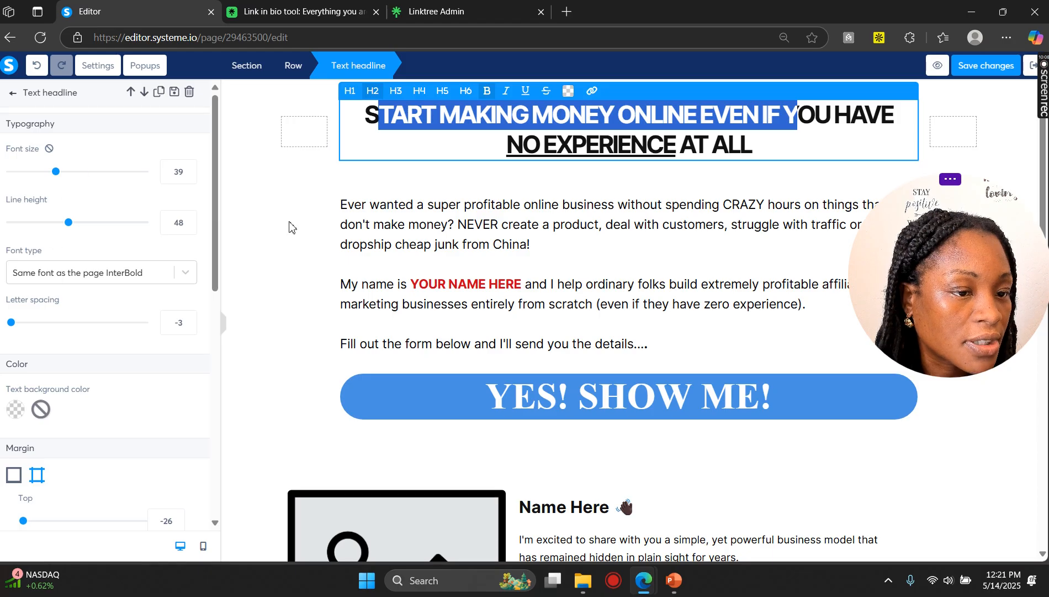
Step: Browse the font type options for the main headline
left_click(185, 271)
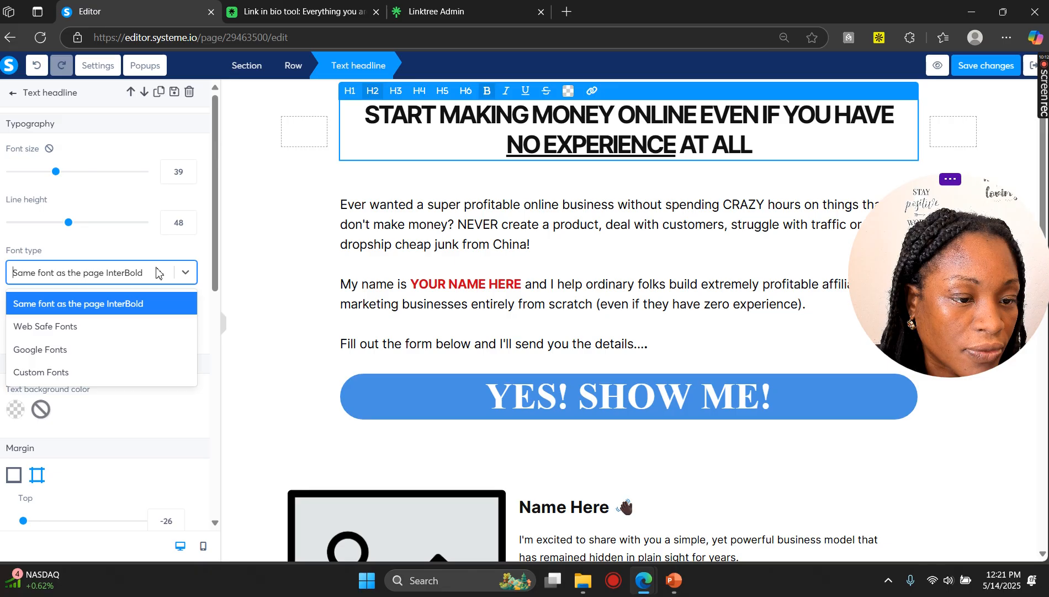
left_click(186, 274)
left_click(589, 252)
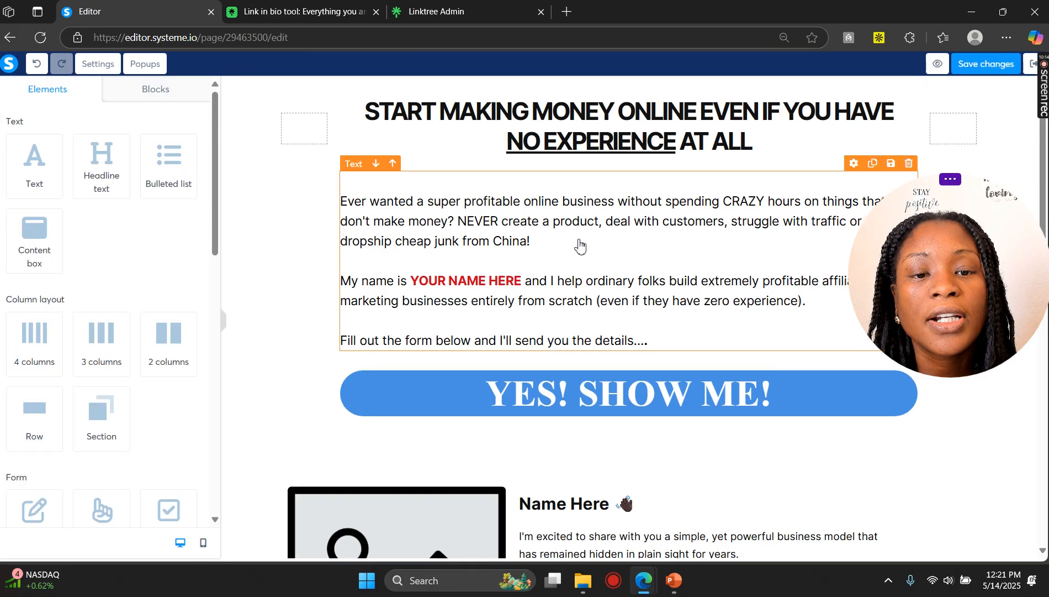
Step: Inspect the intro text and the YES! SHOW ME! button's settings, including font type and background colour
left_click(549, 243)
scroll(552, 243, "down", 3)
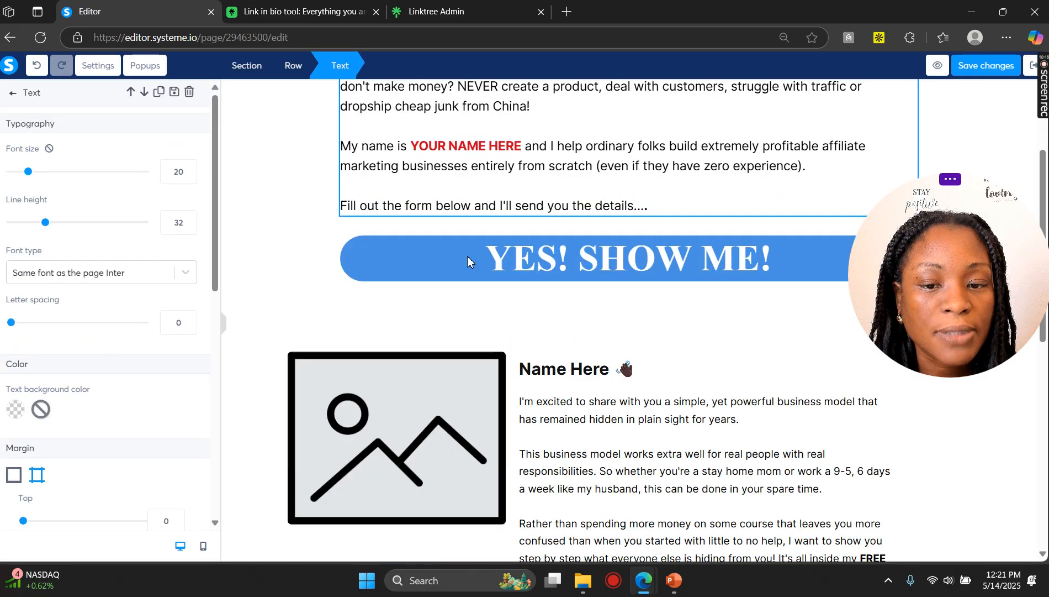
left_click(459, 260)
left_click(459, 263)
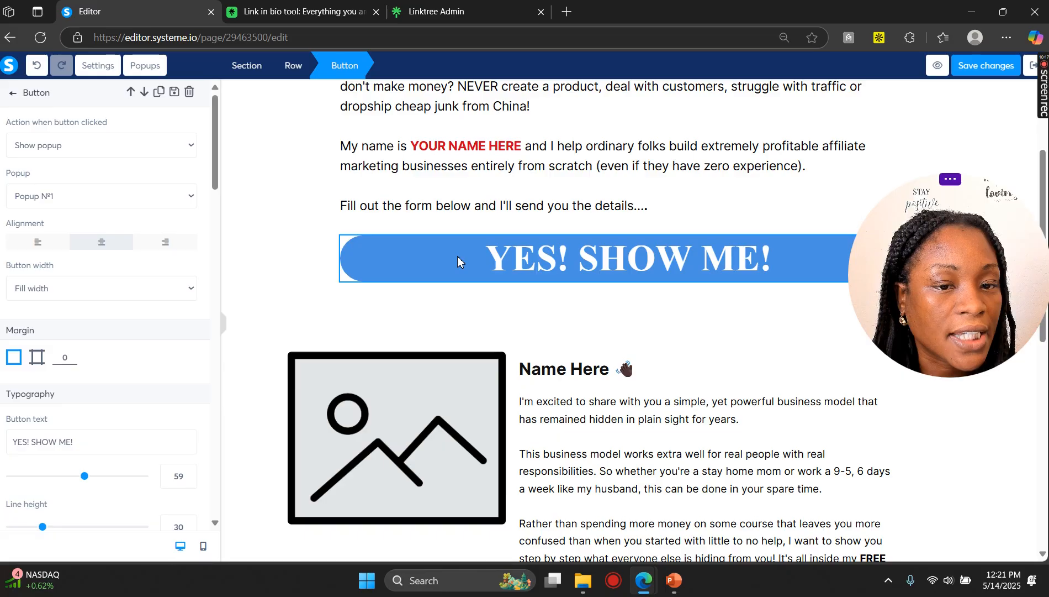
scroll(55, 243, "down", 5)
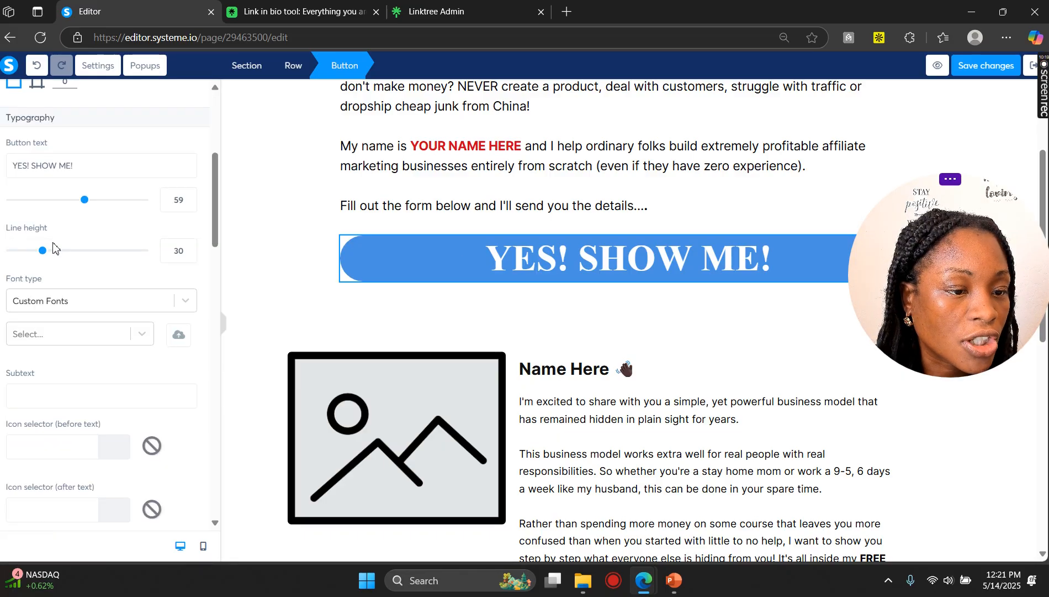
scroll(55, 246, "down", 3)
left_click(187, 162)
left_click(188, 162)
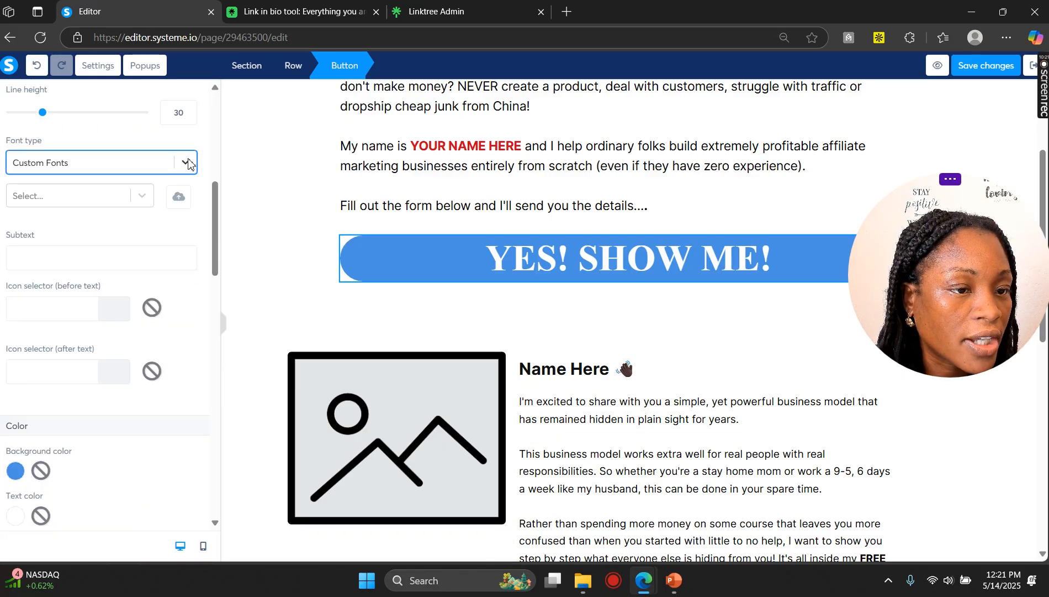
scroll(70, 335, "down", 3)
left_click(15, 332)
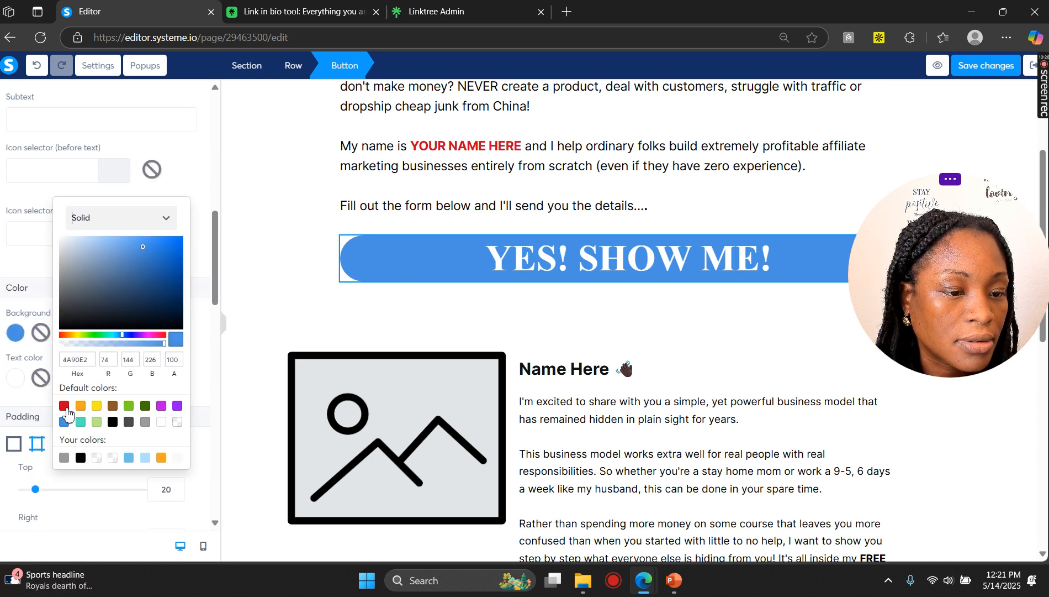
left_click(64, 407)
left_click(64, 422)
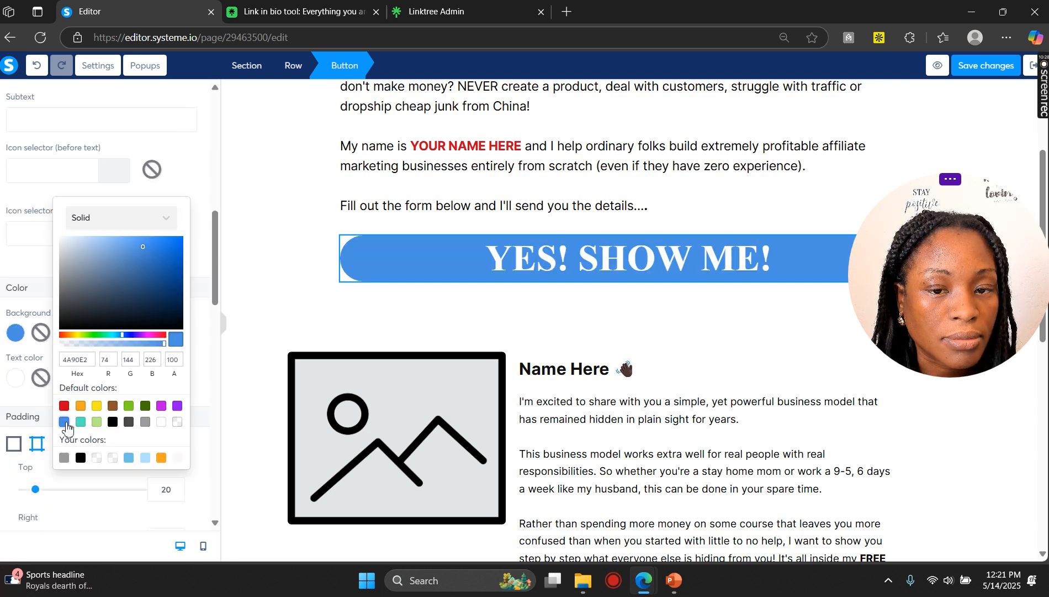
left_click(372, 303)
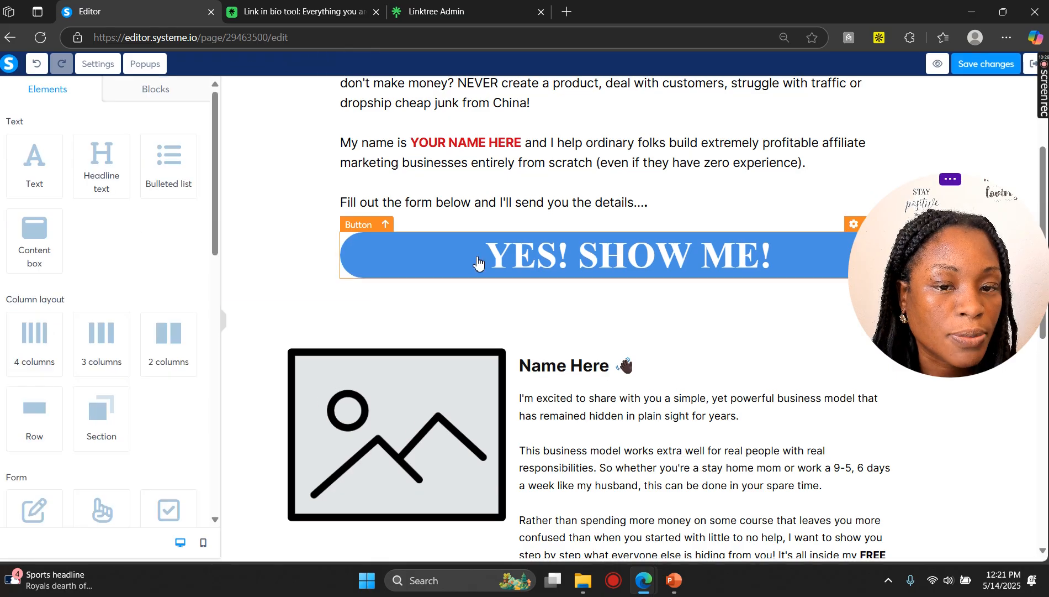
scroll(612, 284, "down", 3)
left_click(409, 346)
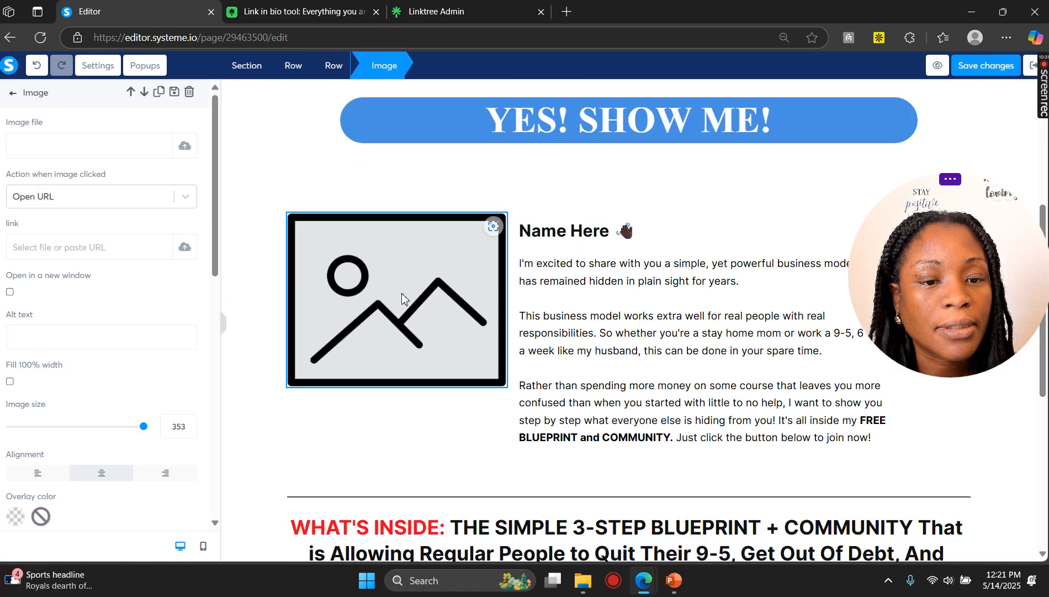
left_click(385, 289)
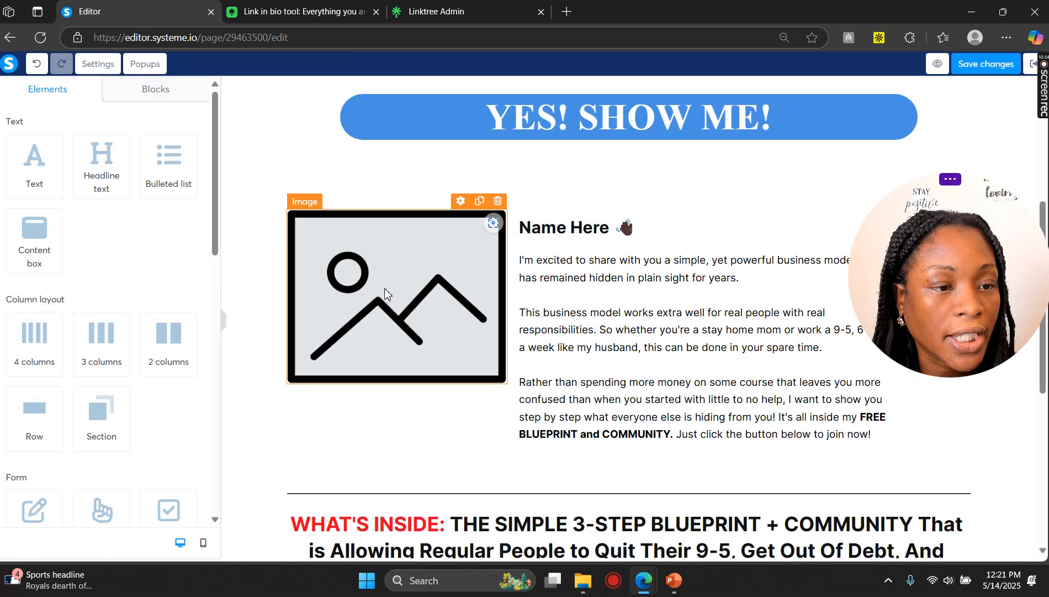
left_click(387, 289)
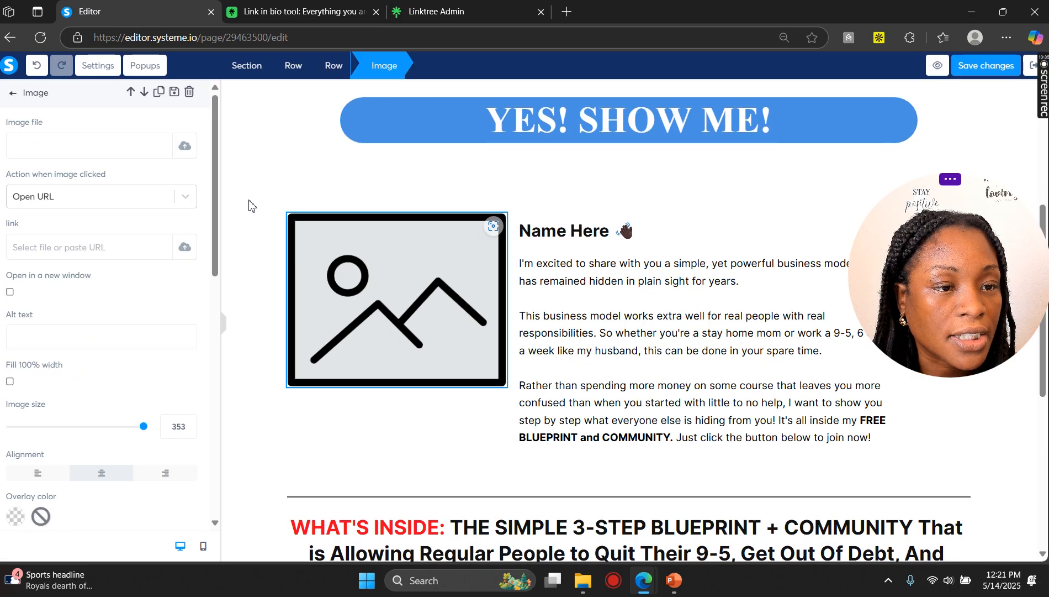
left_click(182, 147)
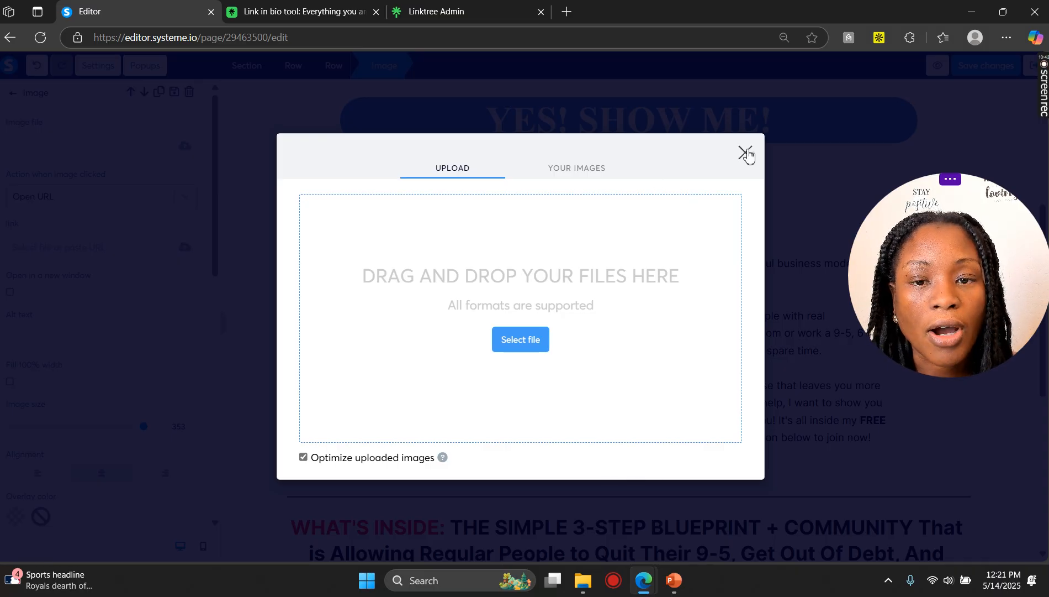
left_click(746, 155)
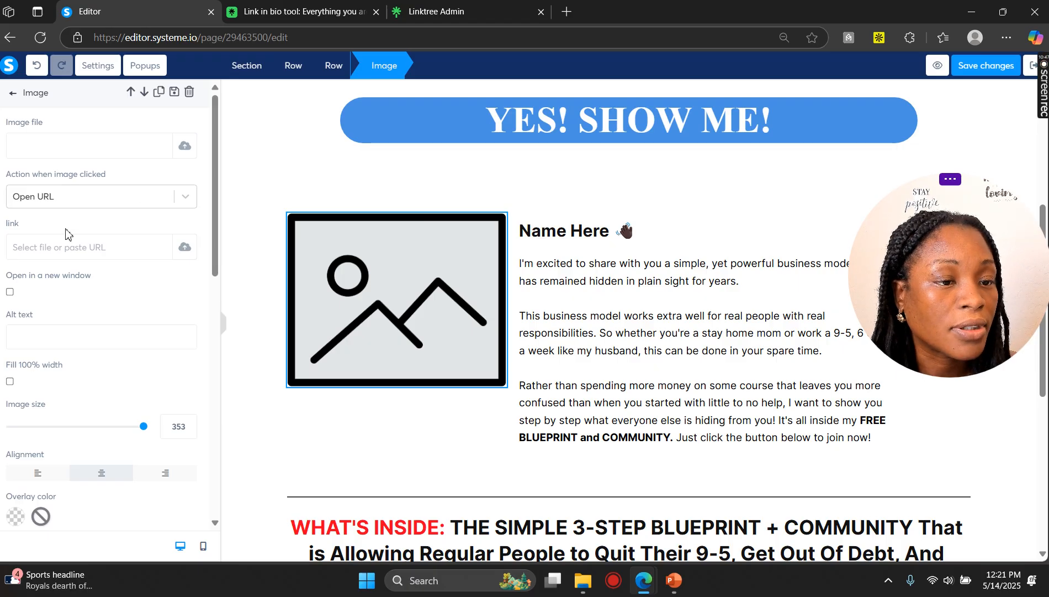
Step: Delete the row containing the placeholder image and the Name Here bio text
left_click(632, 284)
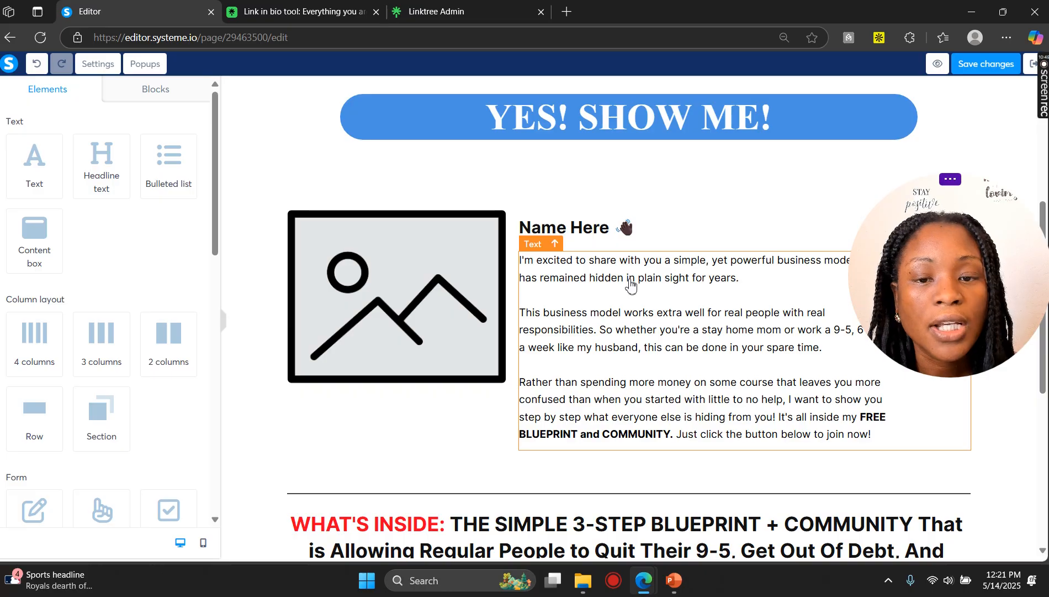
scroll(611, 237, "down", 5)
scroll(608, 240, "up", 4)
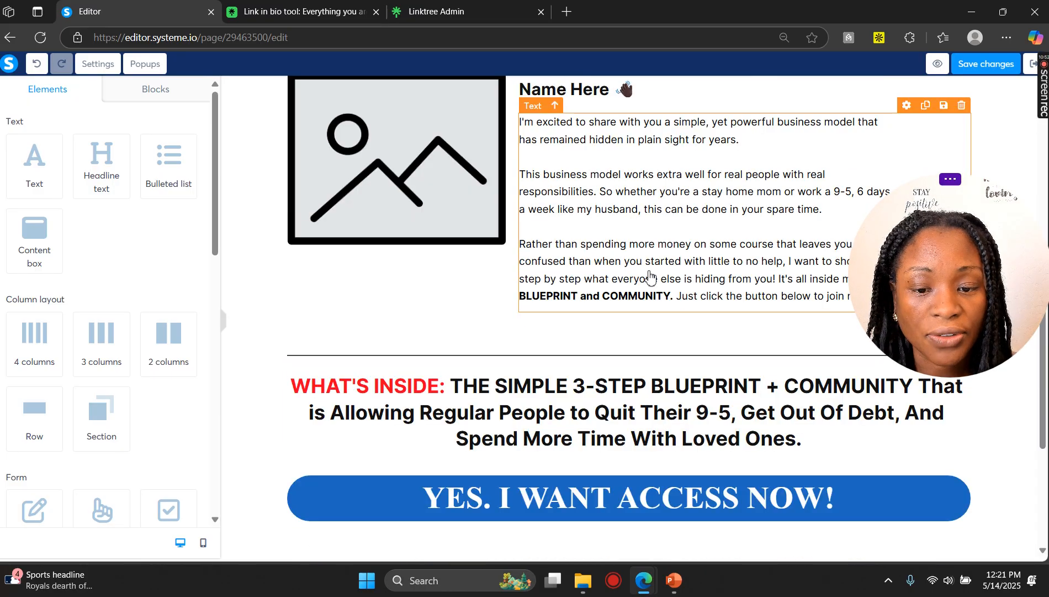
scroll(651, 276, "up", 3)
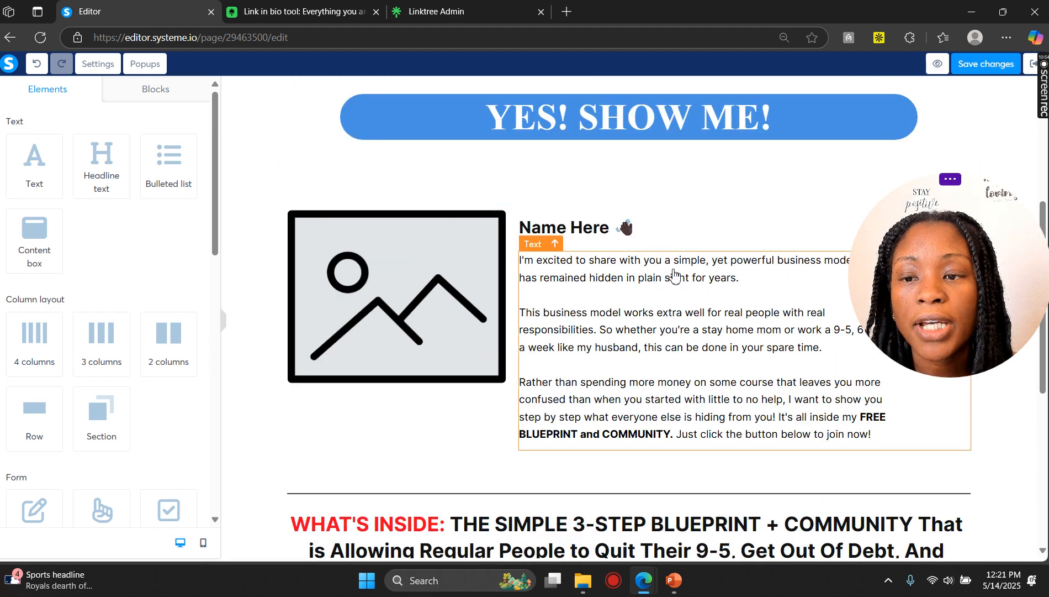
scroll(673, 206, "down", 1)
left_click_drag(979, 283, 979, 447)
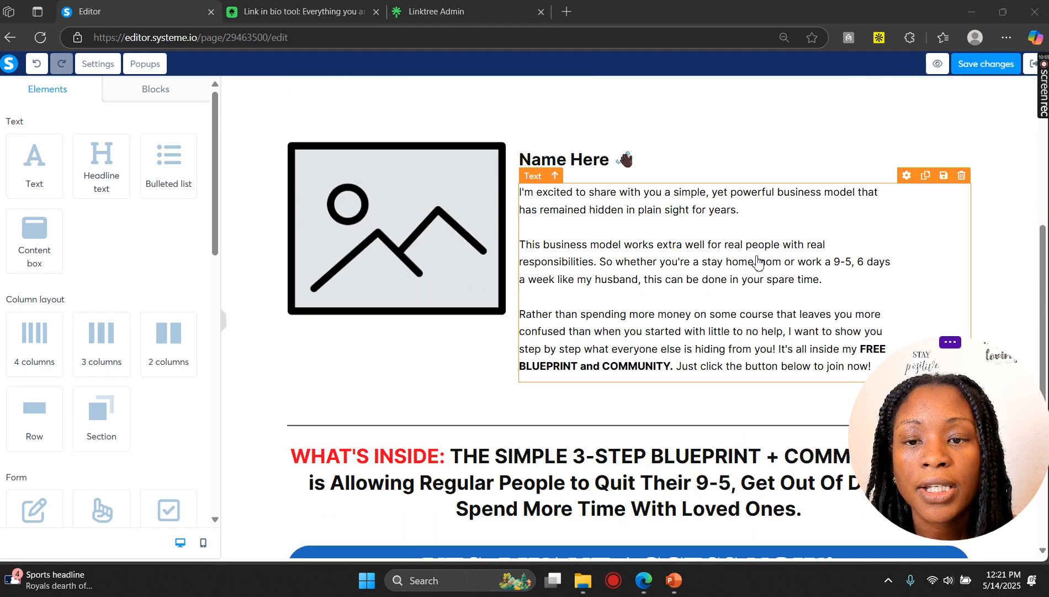
scroll(607, 204, "up", 1)
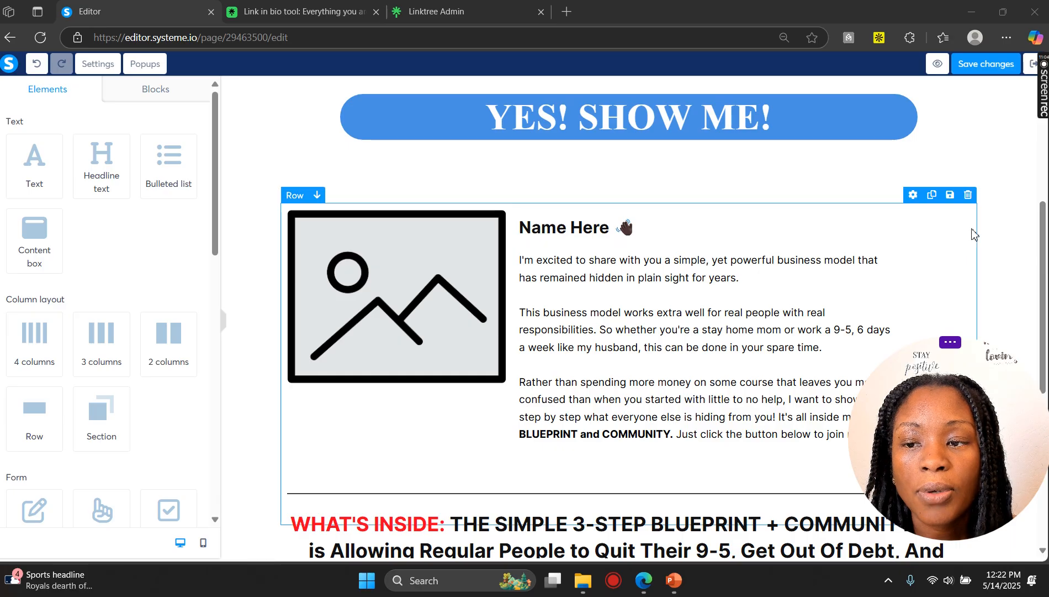
left_click(970, 196)
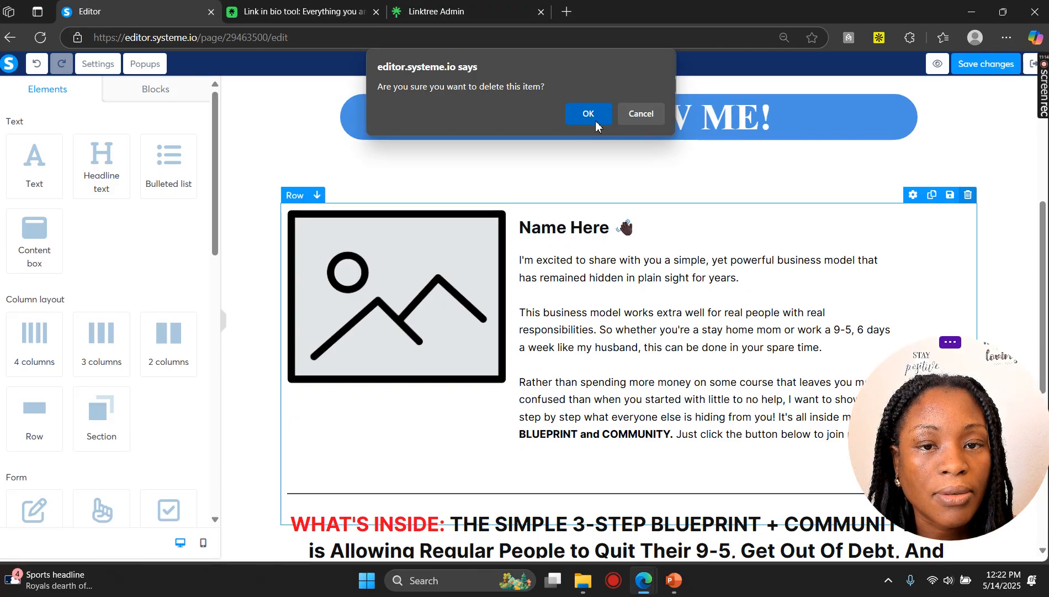
left_click(596, 122)
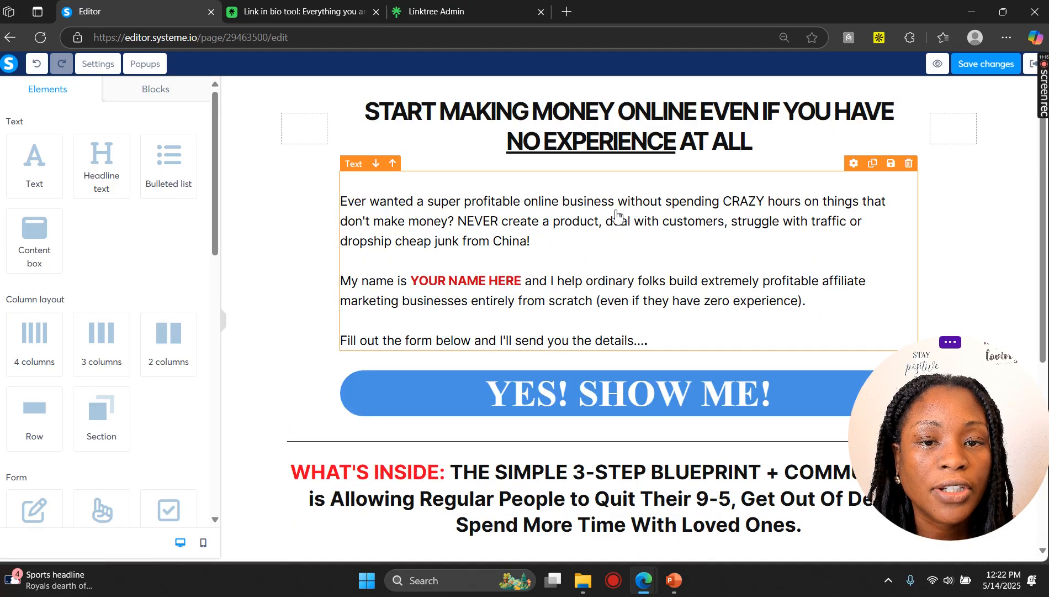
Step: Undo the row deletion
scroll(617, 216, "down", 3)
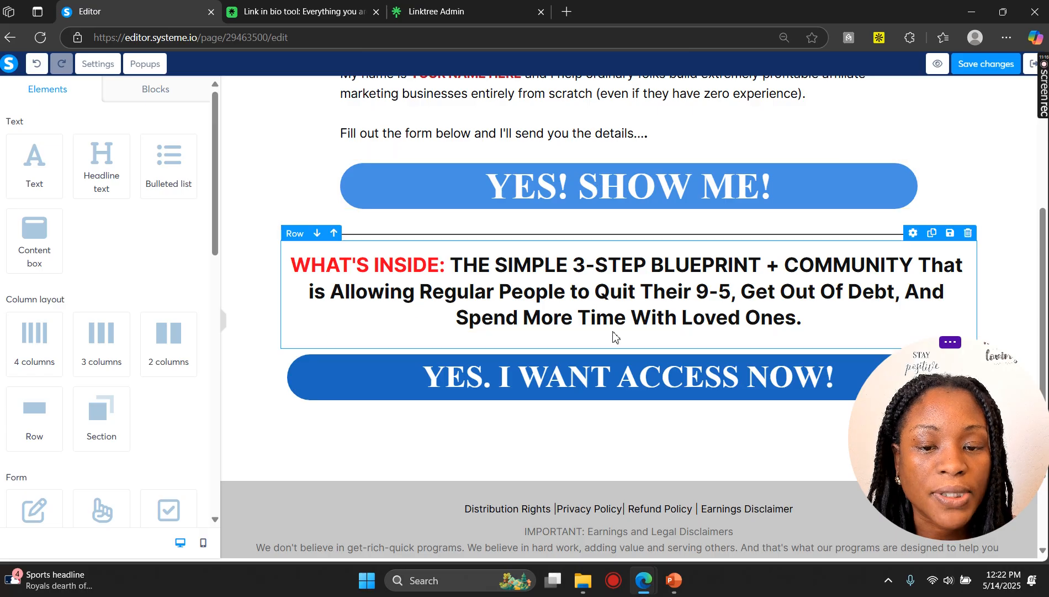
scroll(606, 352, "up", 3)
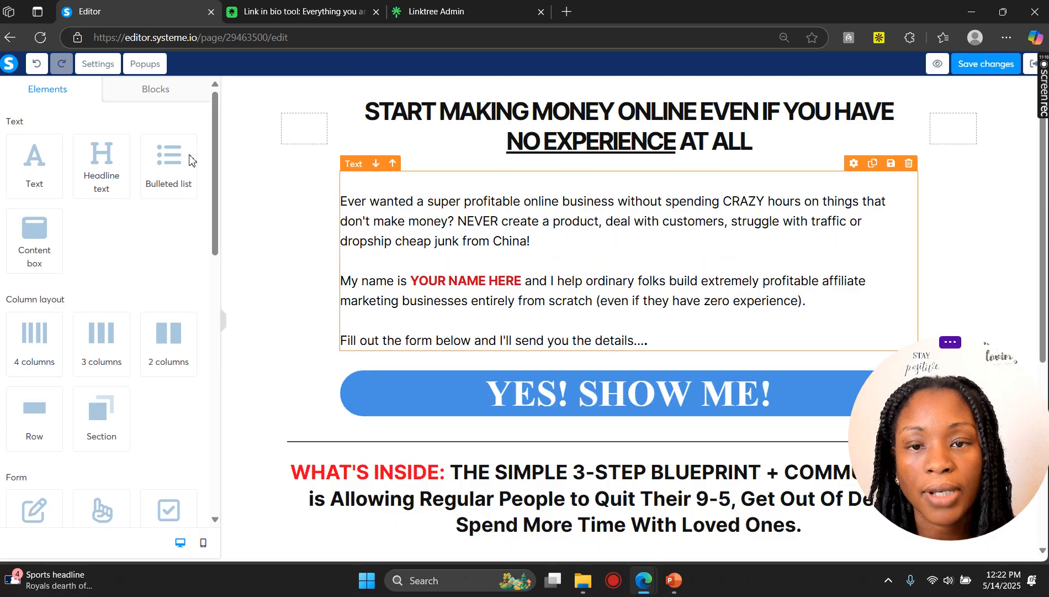
left_click(36, 64)
scroll(857, 275, "down", 2)
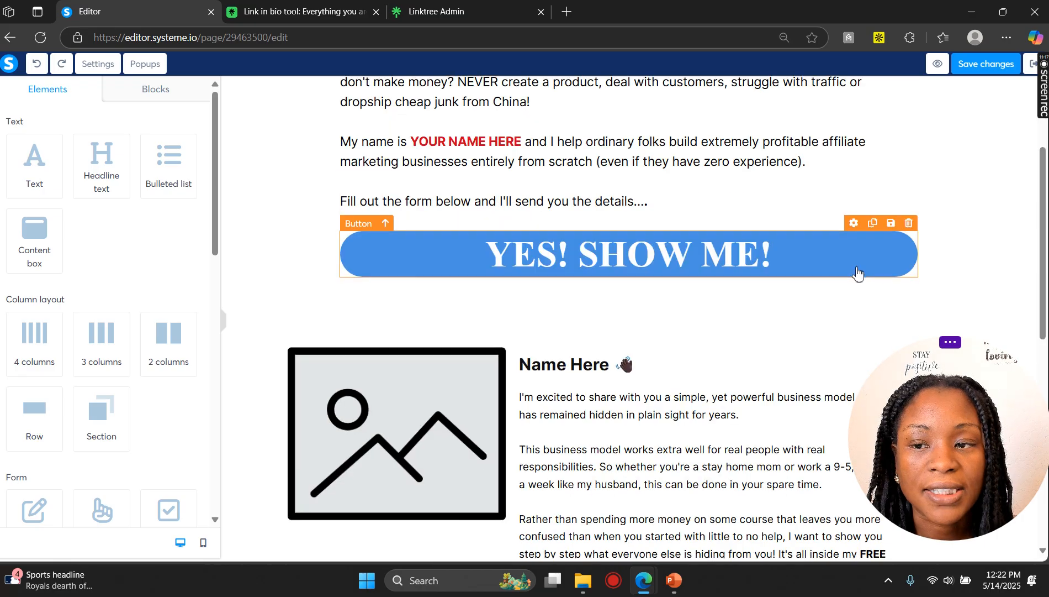
scroll(858, 274, "down", 3)
scroll(845, 267, "down", 4)
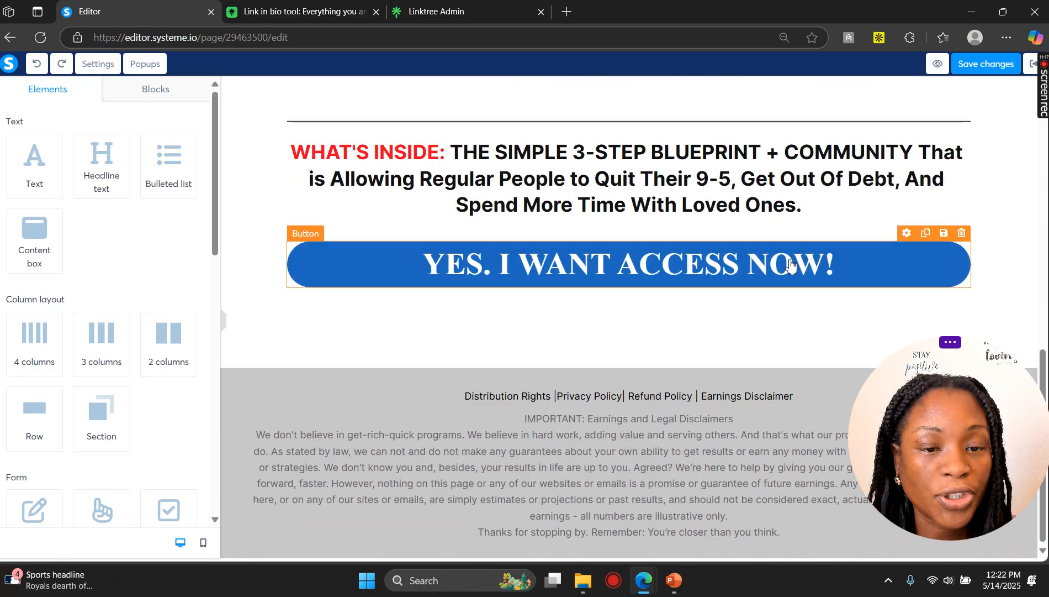
Step: Exit the page editor without saving the changes
scroll(754, 289, "up", 4)
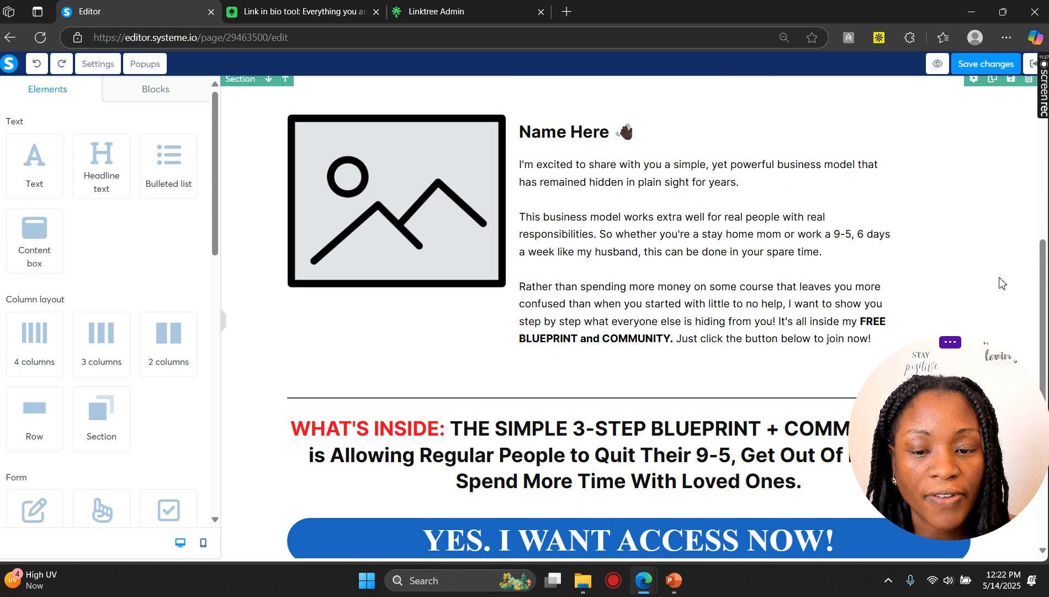
scroll(1003, 282, "up", 5)
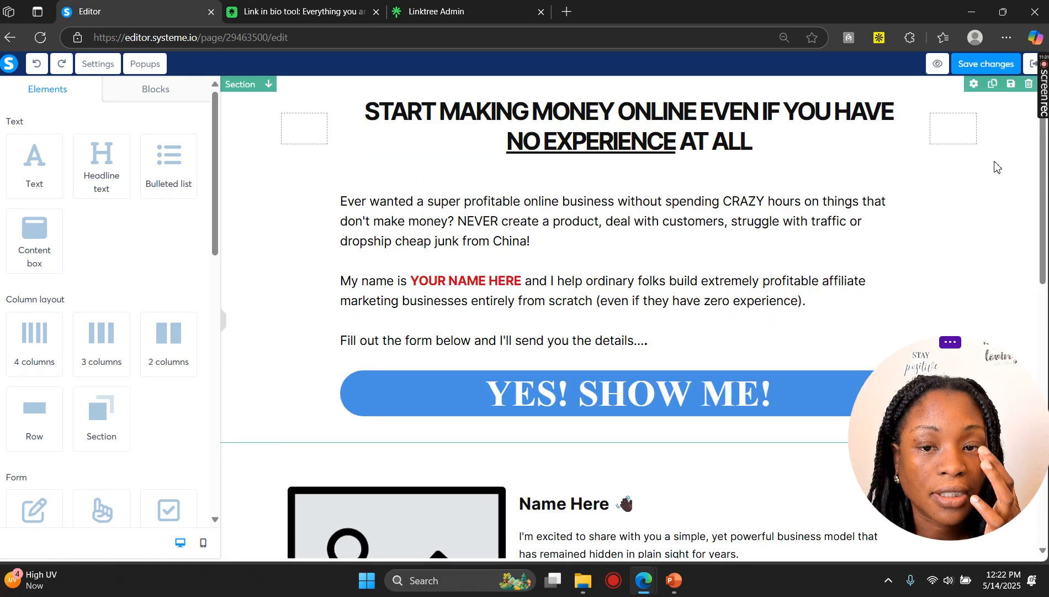
left_click(1037, 68)
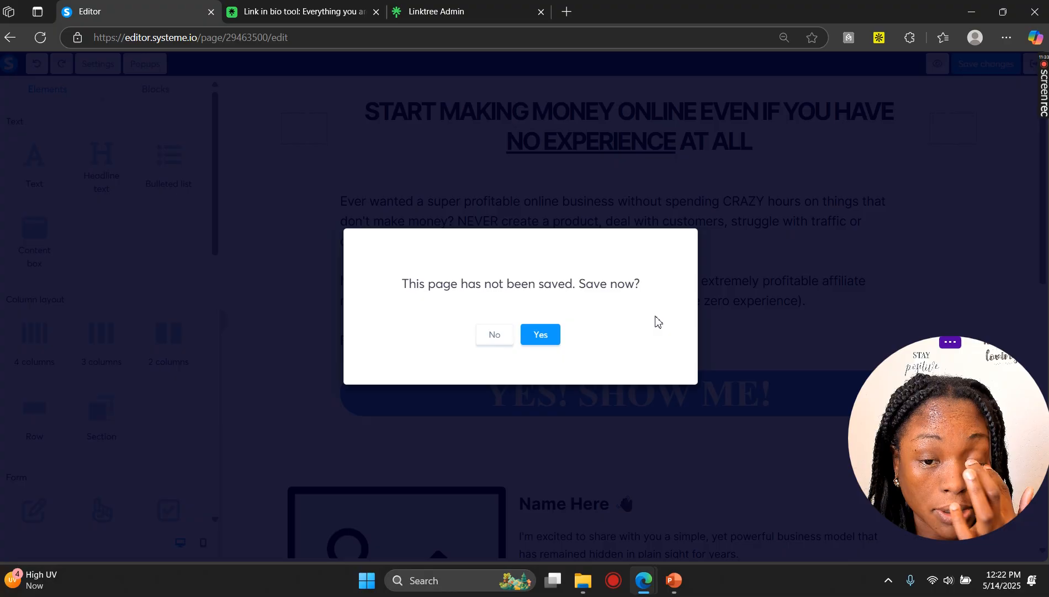
left_click(496, 336)
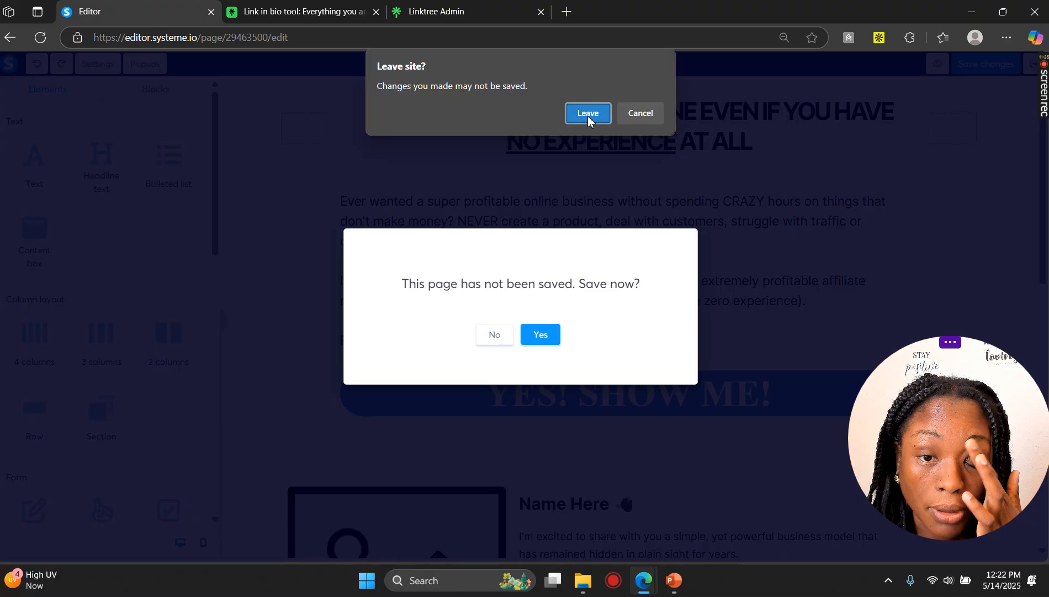
left_click(588, 114)
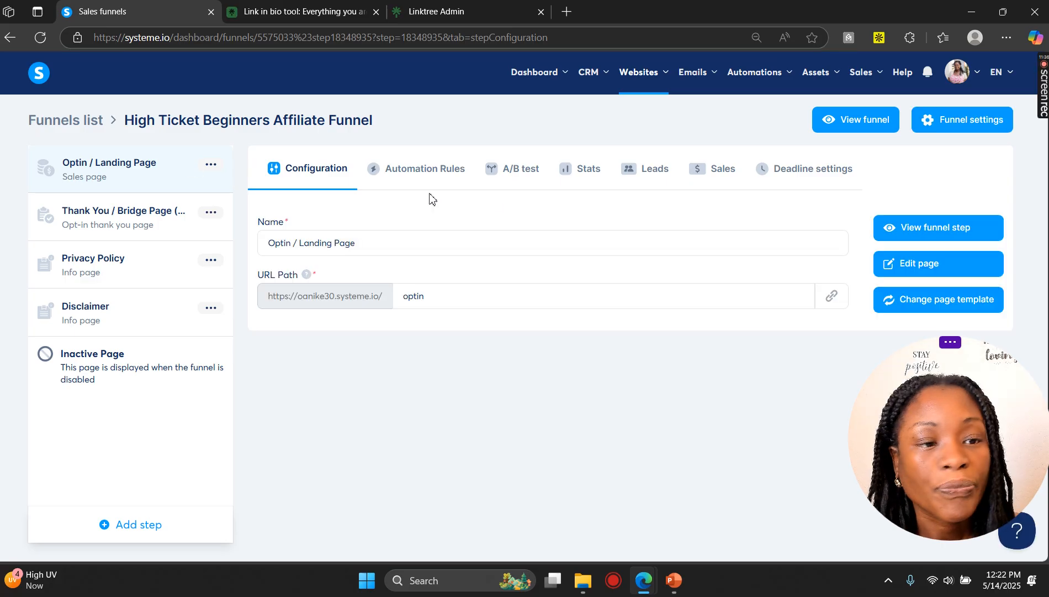
Step: Reopen the Optin / Landing Page in the page editor
left_click(920, 262)
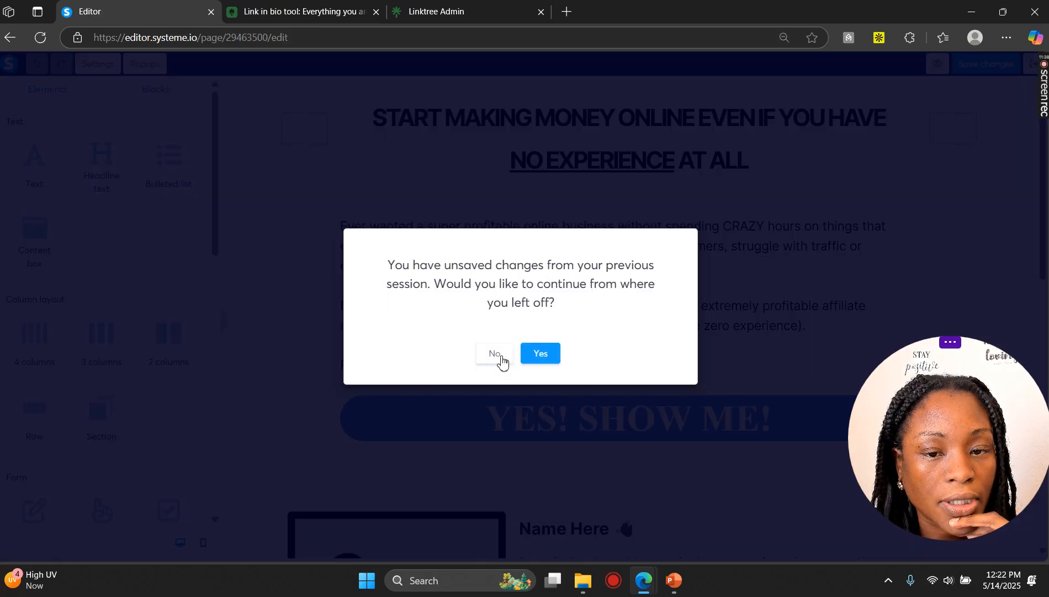
left_click(496, 353)
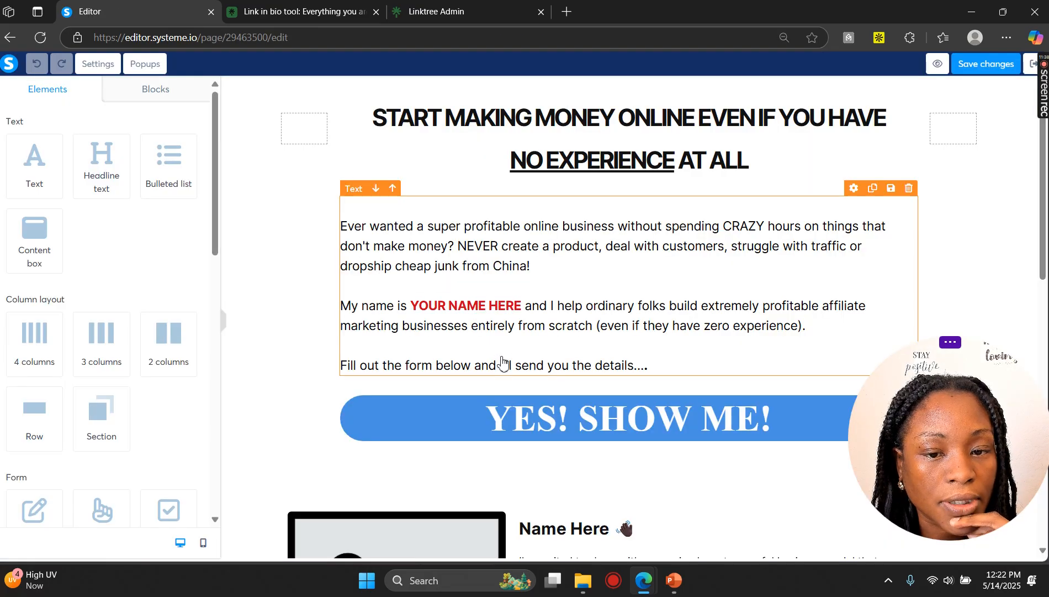
scroll(321, 311, "down", 1)
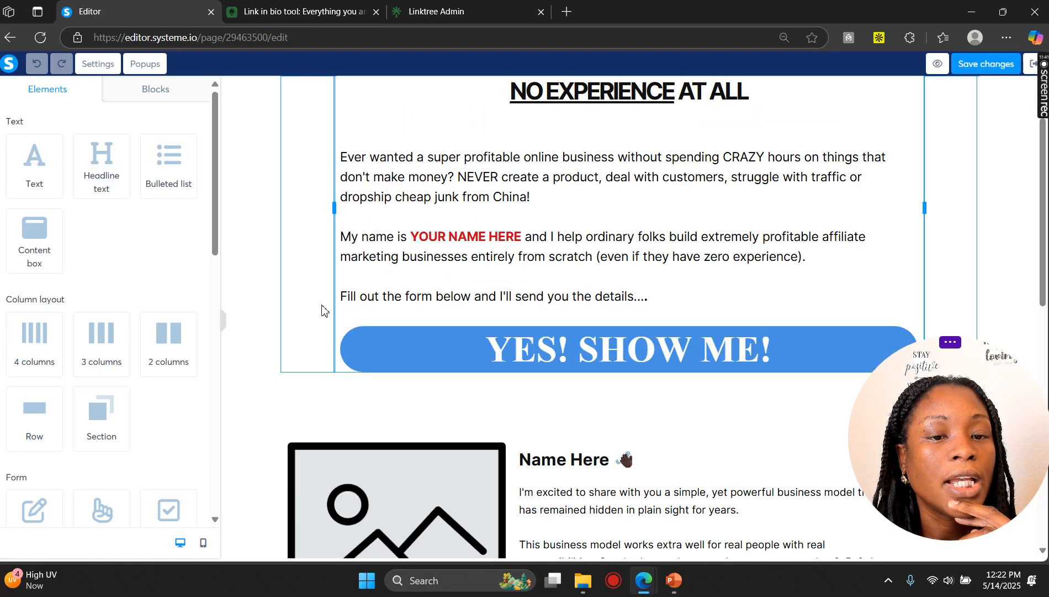
left_click(433, 352)
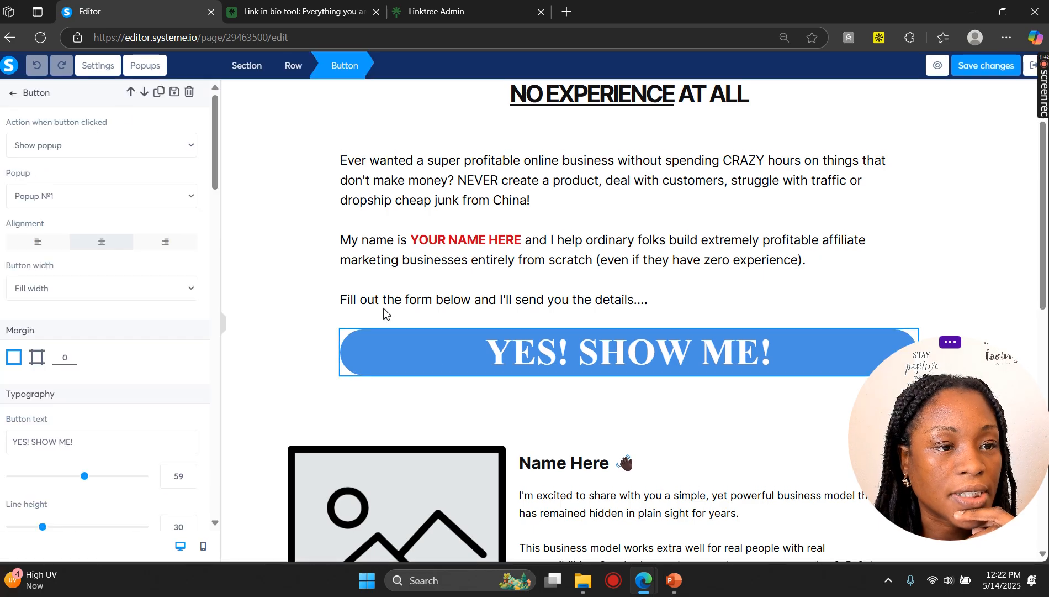
left_click(396, 410)
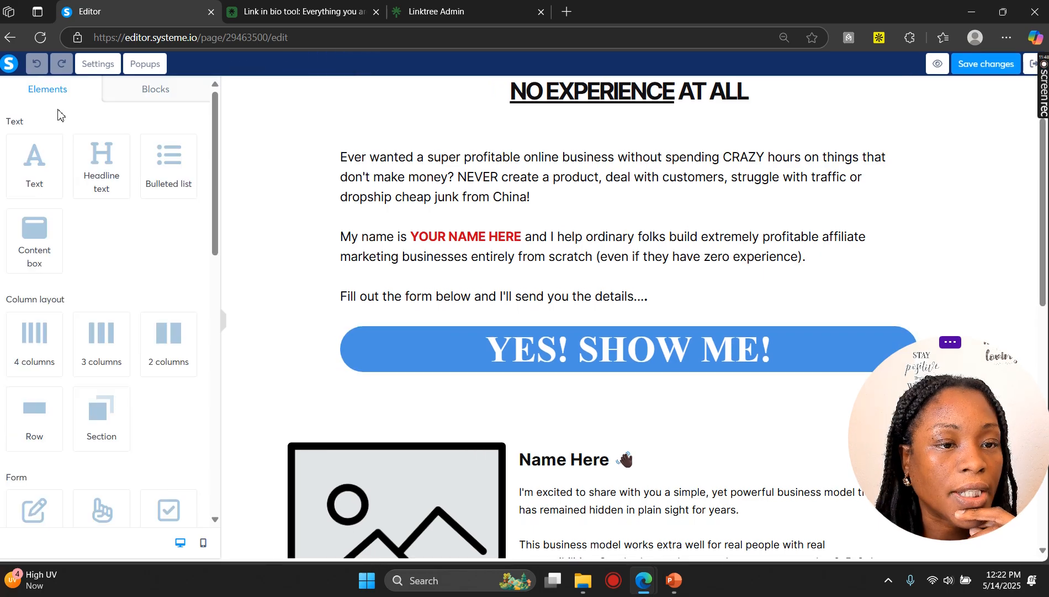
Step: Open the preview of Popup №1 and inspect its YES, SEND ME THE FREE BLUEPRINT! headline
left_click(147, 64)
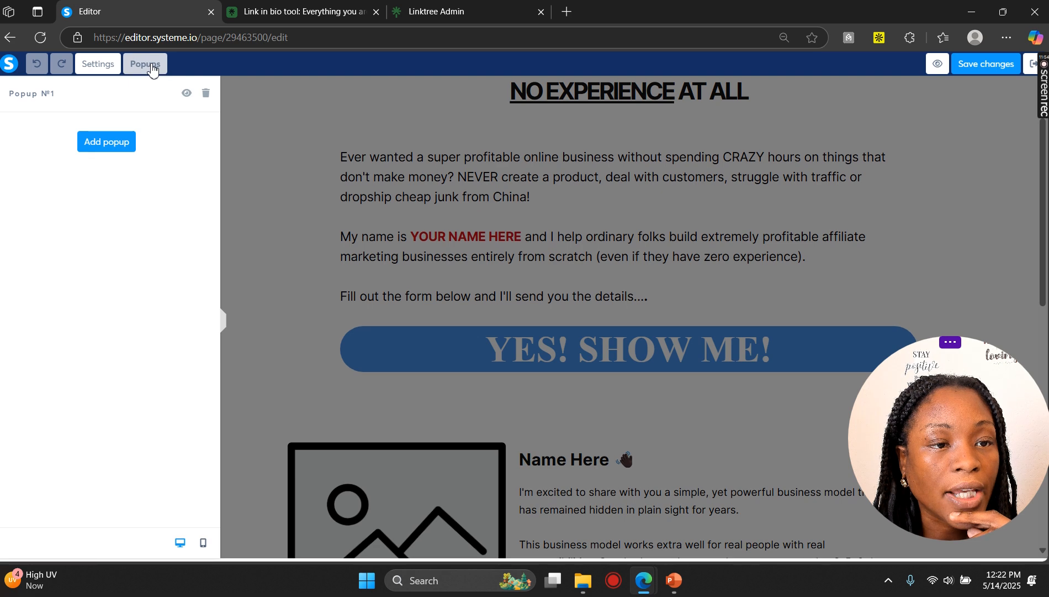
left_click(187, 98)
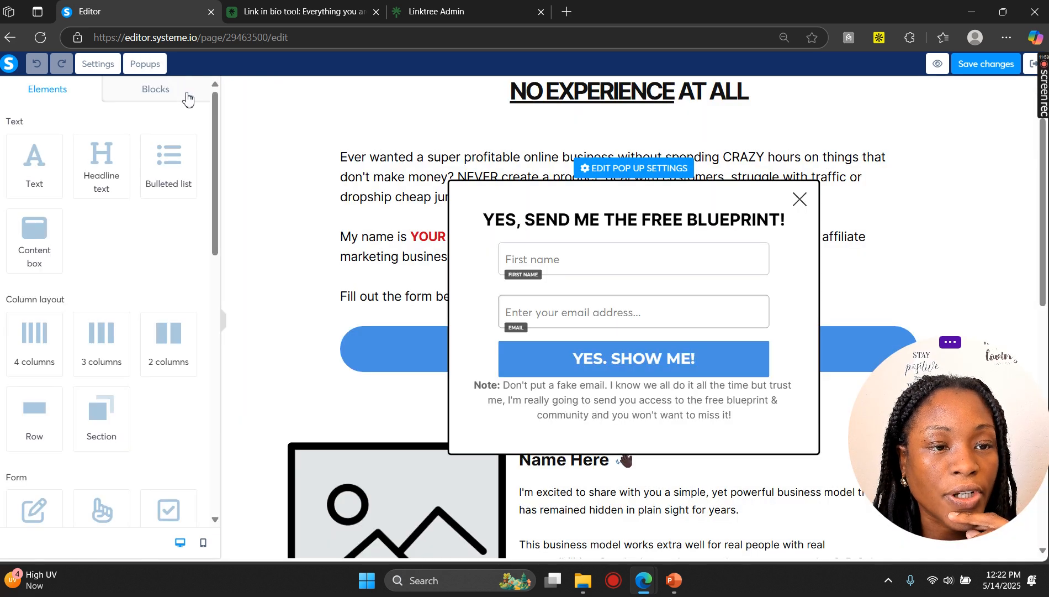
left_click(606, 220)
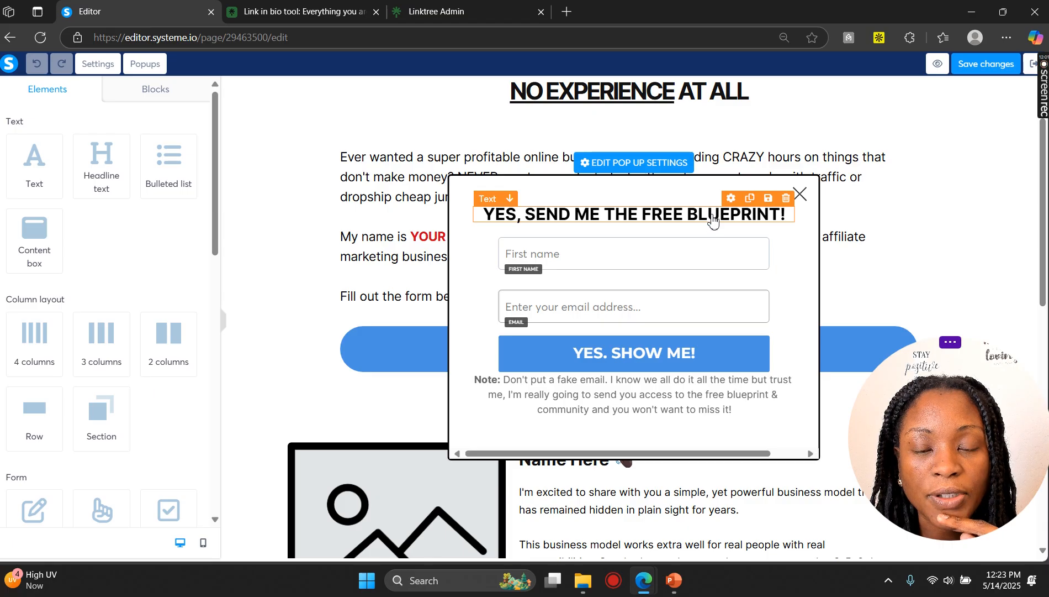
left_click(662, 216)
left_click(700, 221)
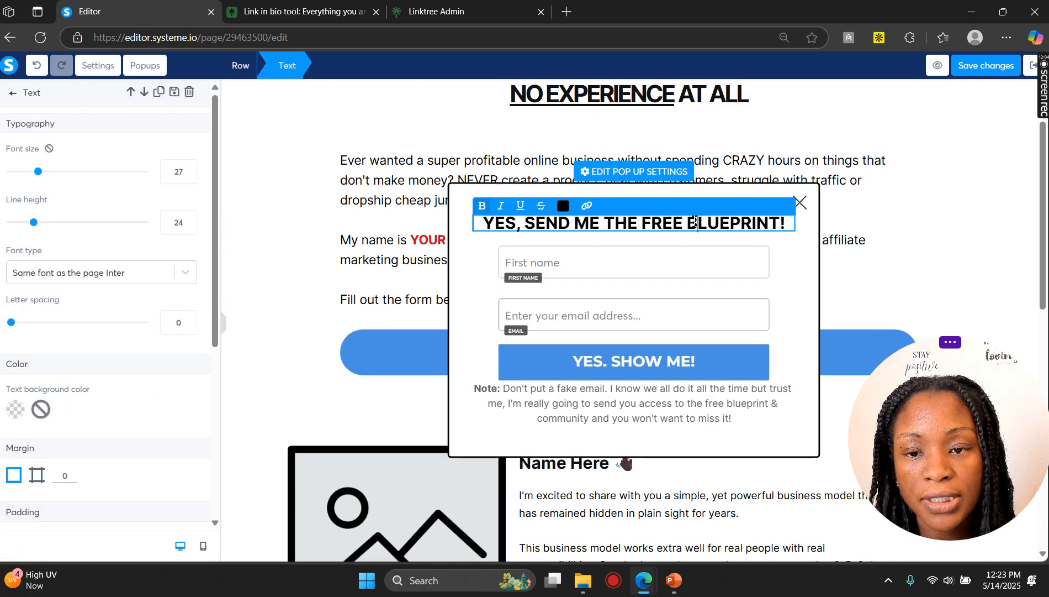
double_click(695, 221)
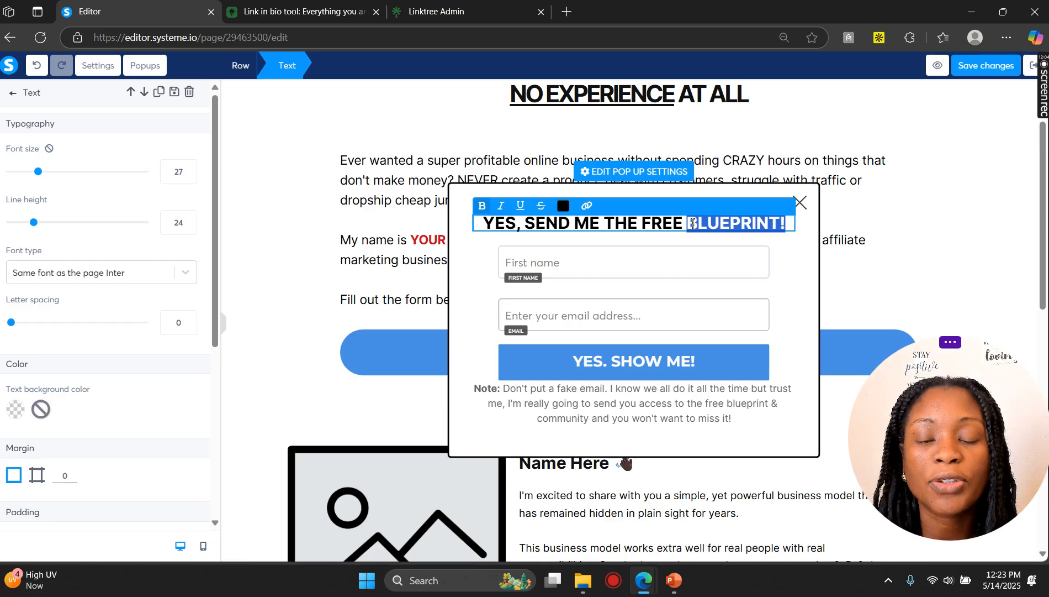
left_click(593, 259)
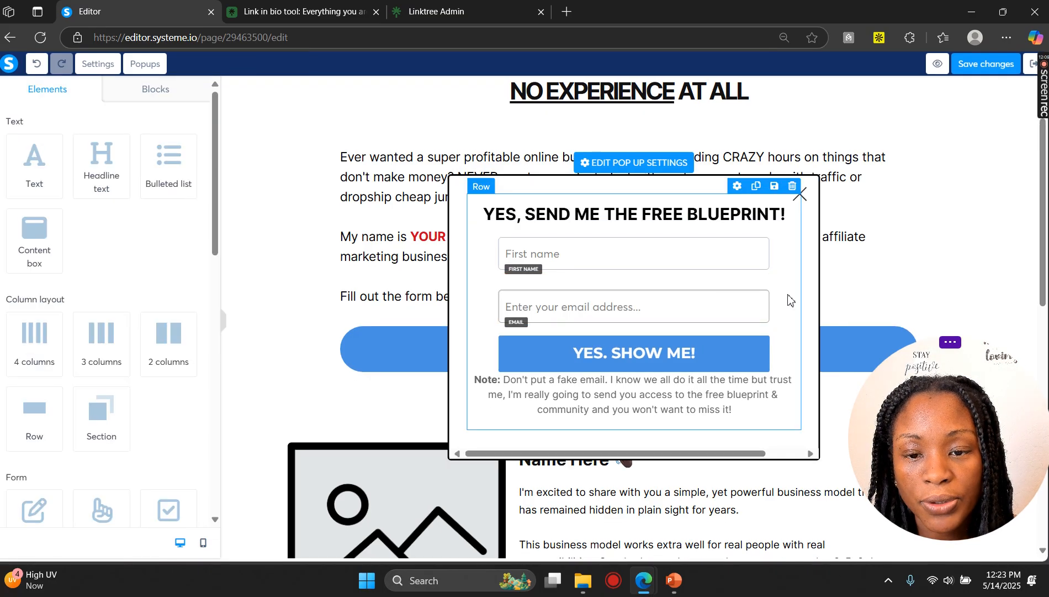
Step: Inspect the popup's submit button settings, including the action when clicked, and its note text
left_click(626, 357)
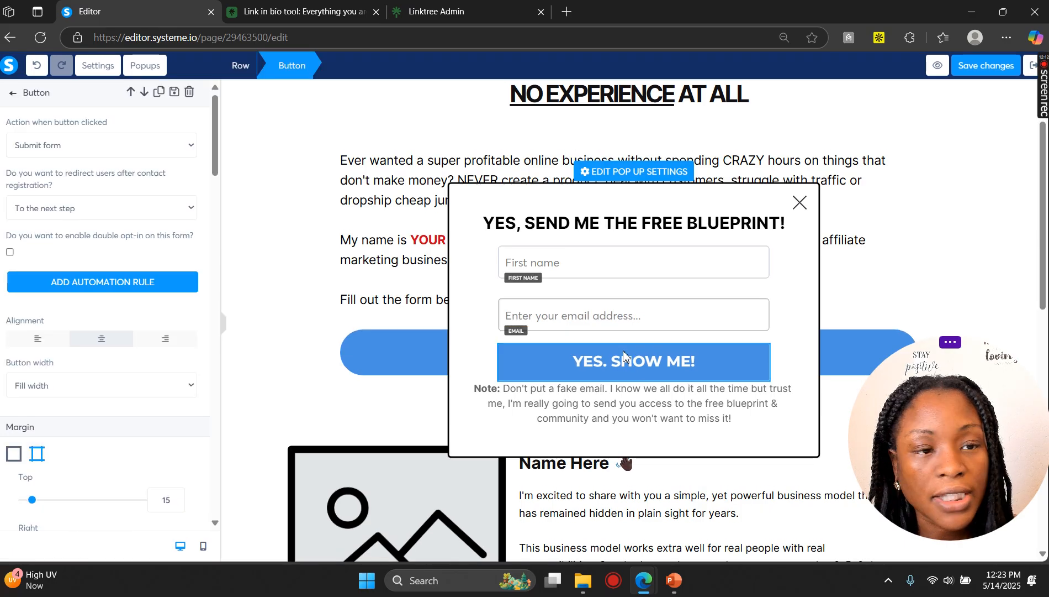
scroll(122, 298, "down", 10)
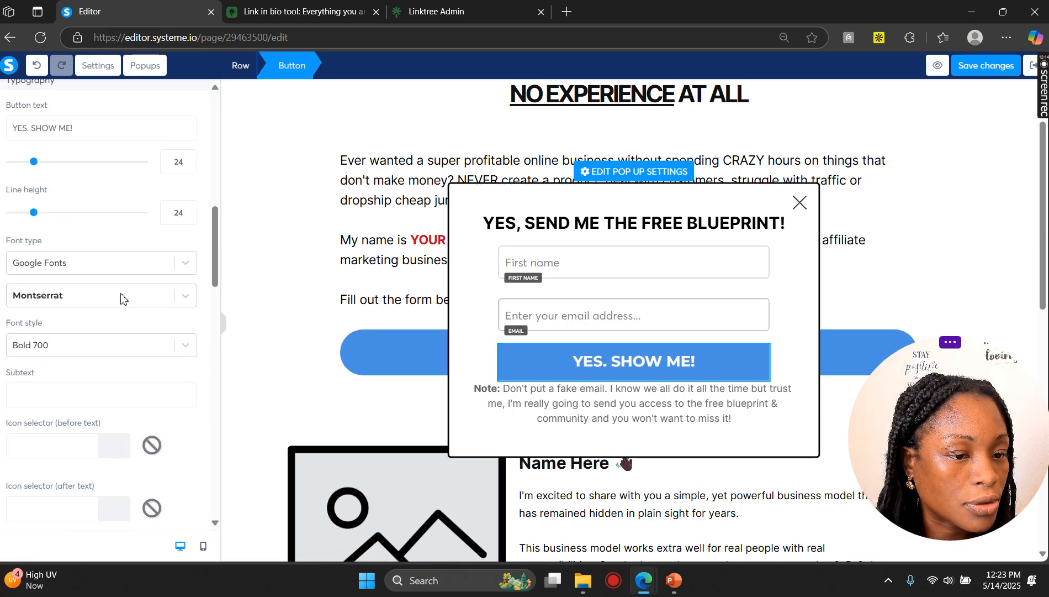
scroll(122, 299, "down", 5)
scroll(91, 301, "up", 3)
scroll(128, 227, "up", 3)
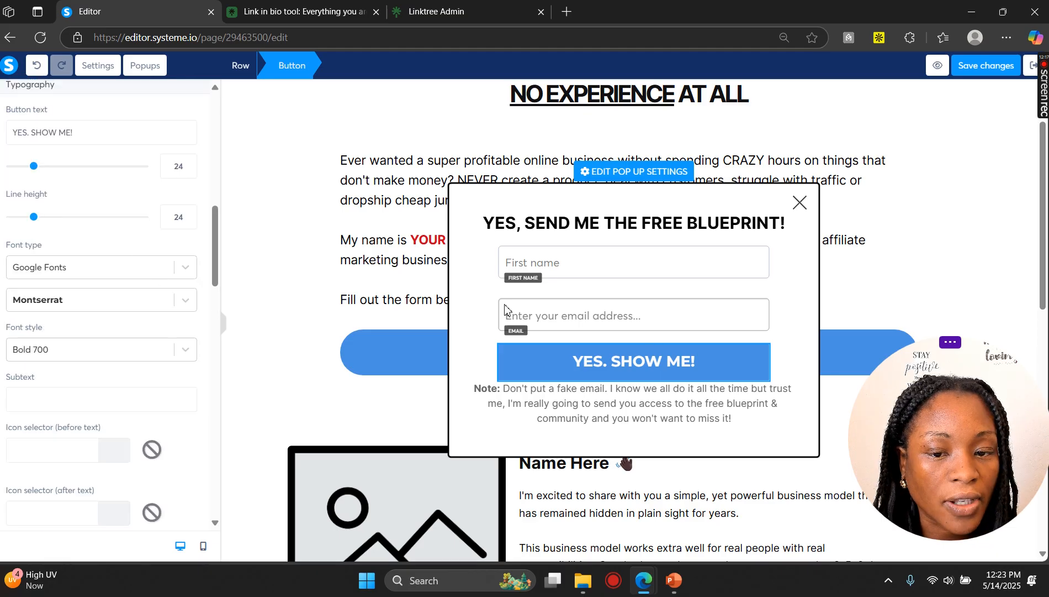
scroll(117, 259, "up", 4)
left_click(569, 396)
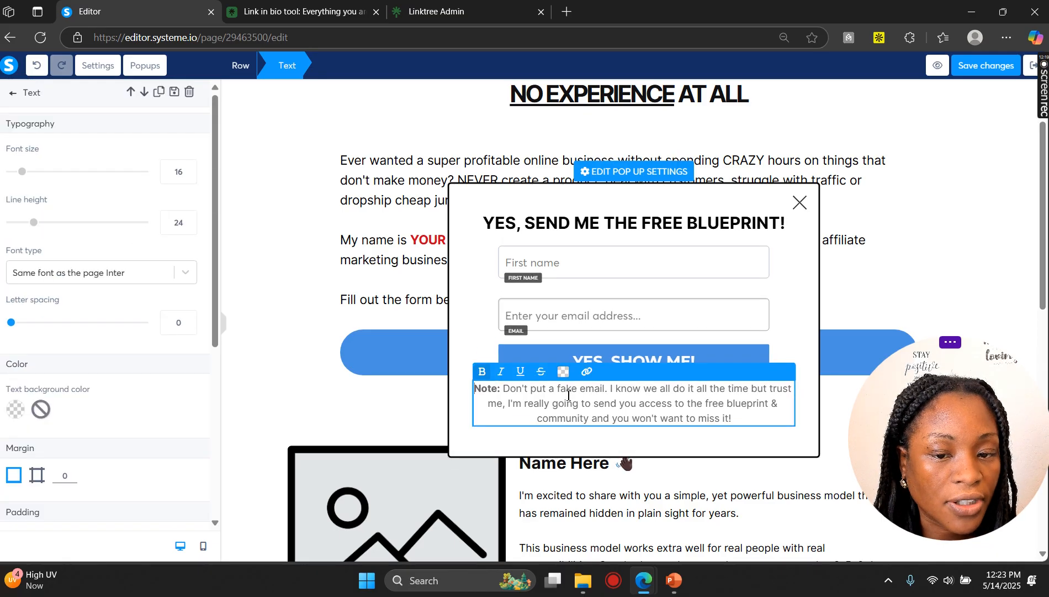
left_click_drag(534, 402, 638, 403)
left_click(789, 282)
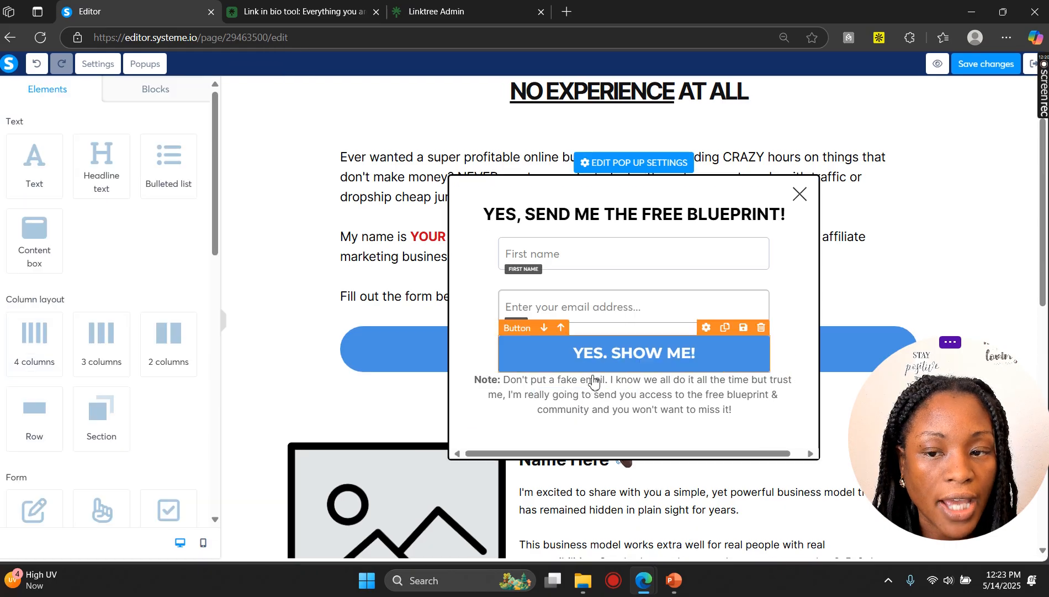
left_click(583, 356)
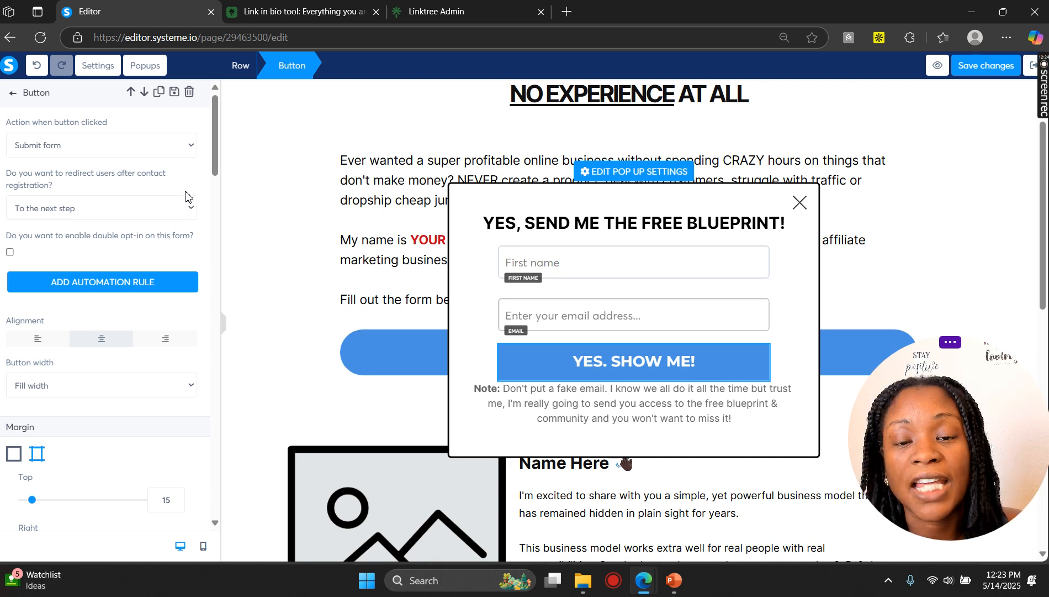
left_click(186, 147)
left_click(188, 149)
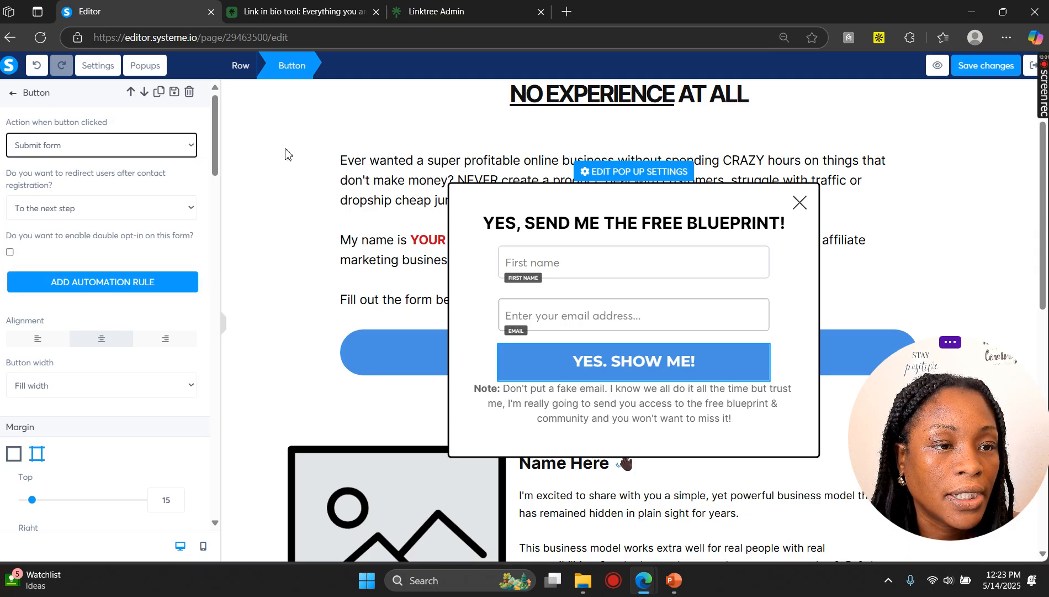
left_click(312, 165)
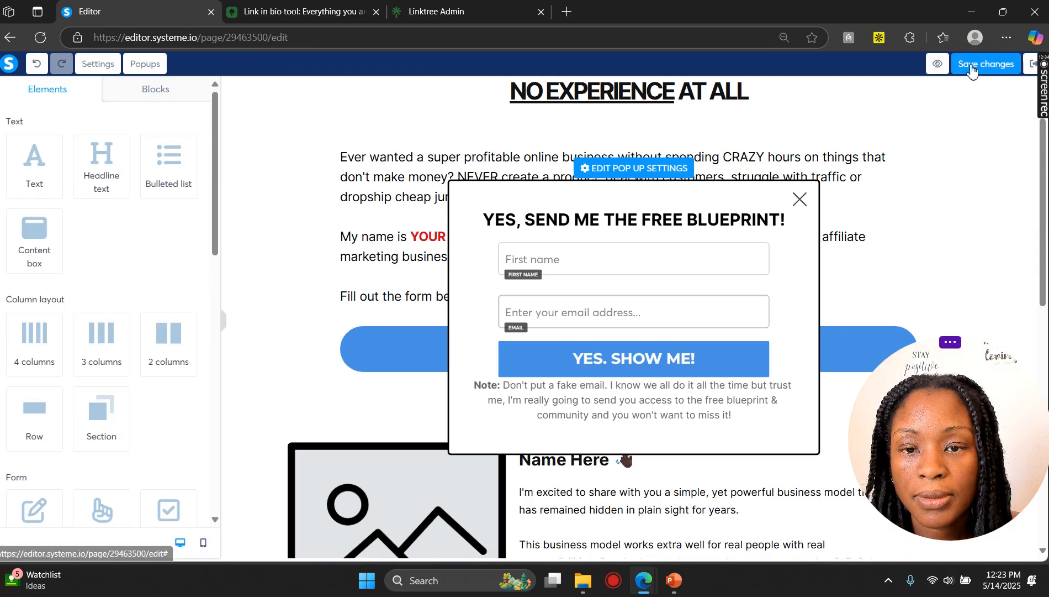
Step: Leave the page editor and discard the unsaved changes
left_click(1028, 65)
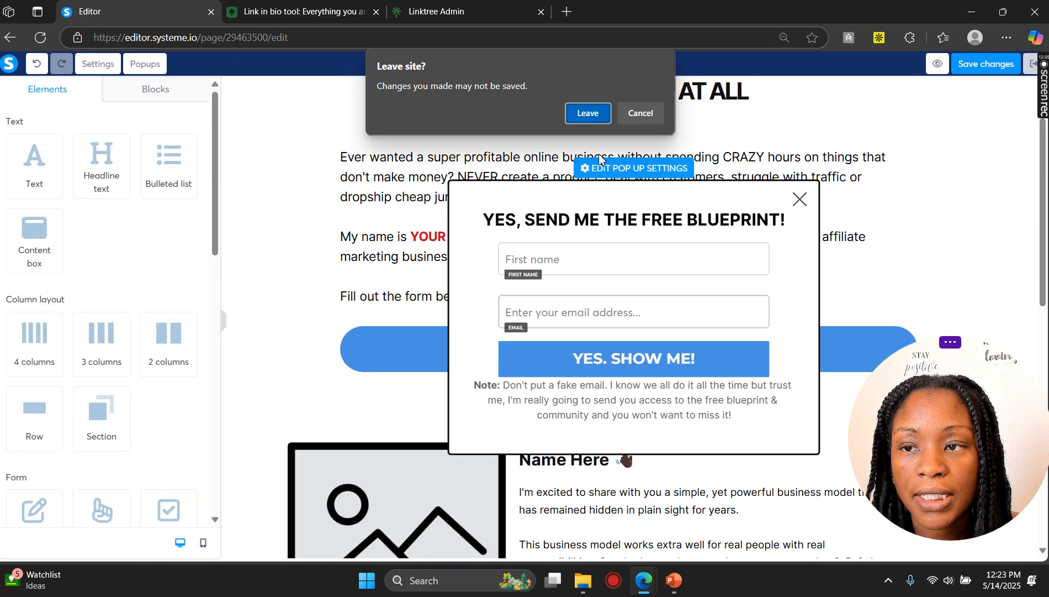
left_click(589, 113)
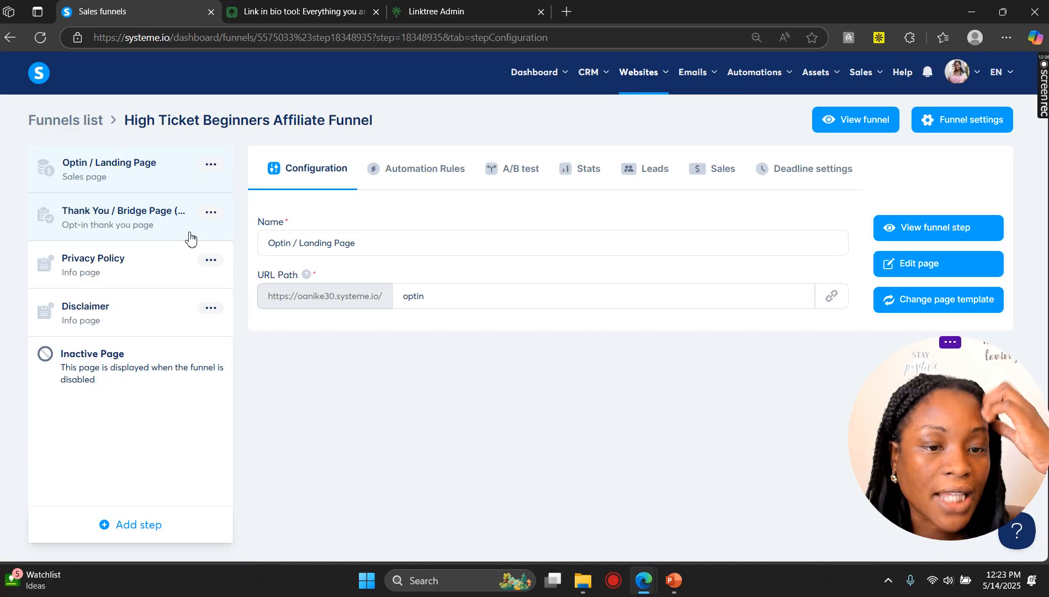
Step: Open the Thank You / Bridge Page step in the page editor
left_click(173, 237)
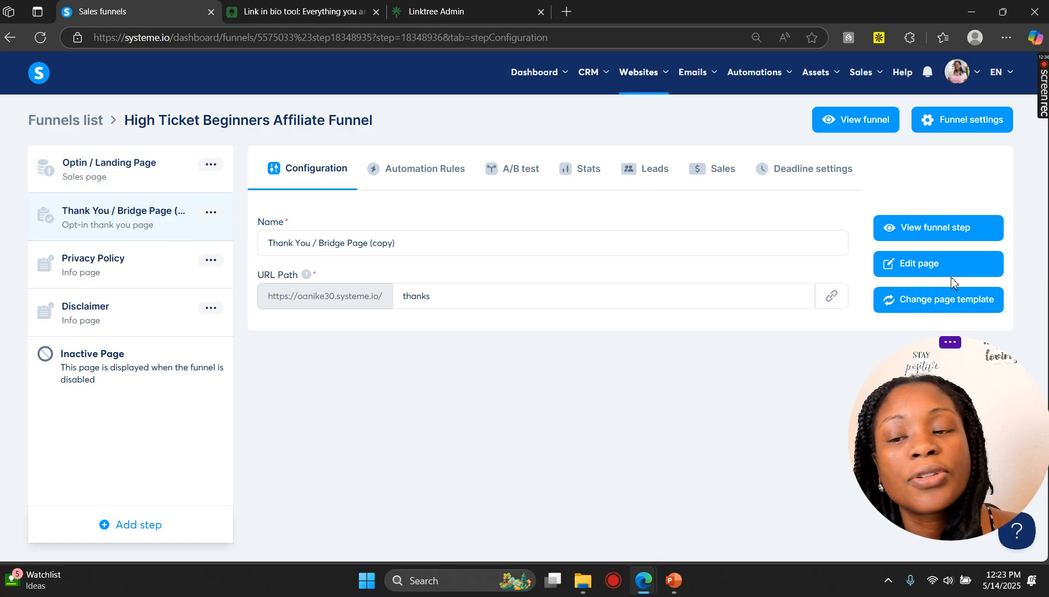
left_click(953, 268)
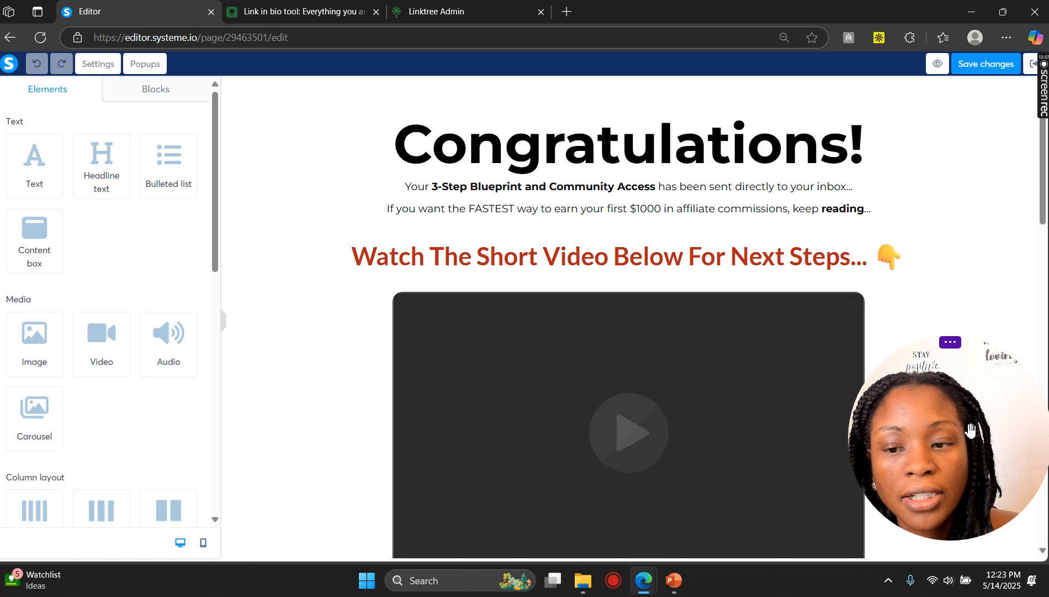
left_click_drag(972, 440, 972, 377)
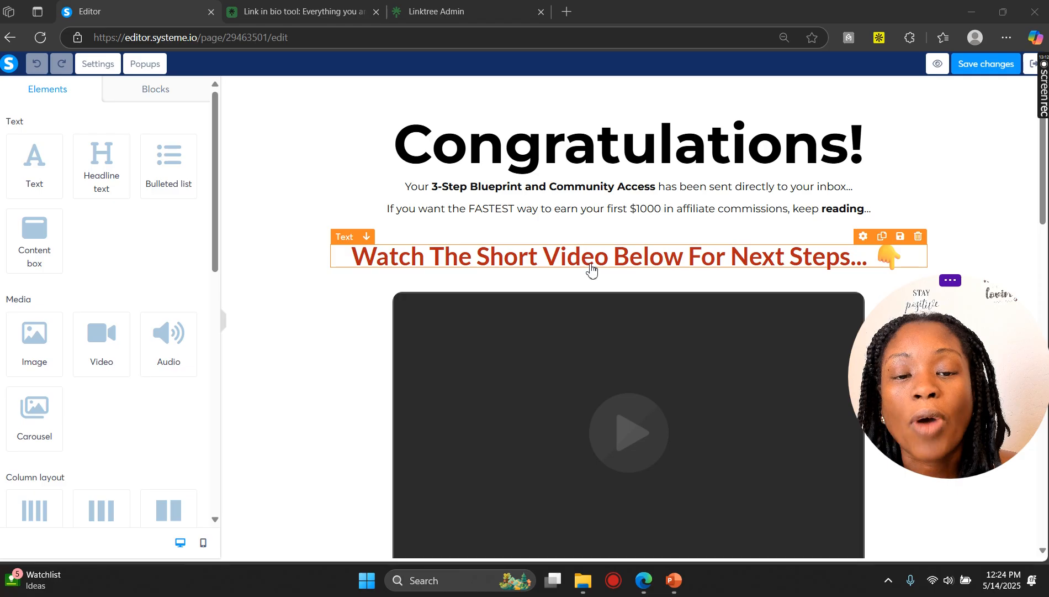
Step: Examine the thank you page's video element and its video type options
scroll(569, 341, "down", 1)
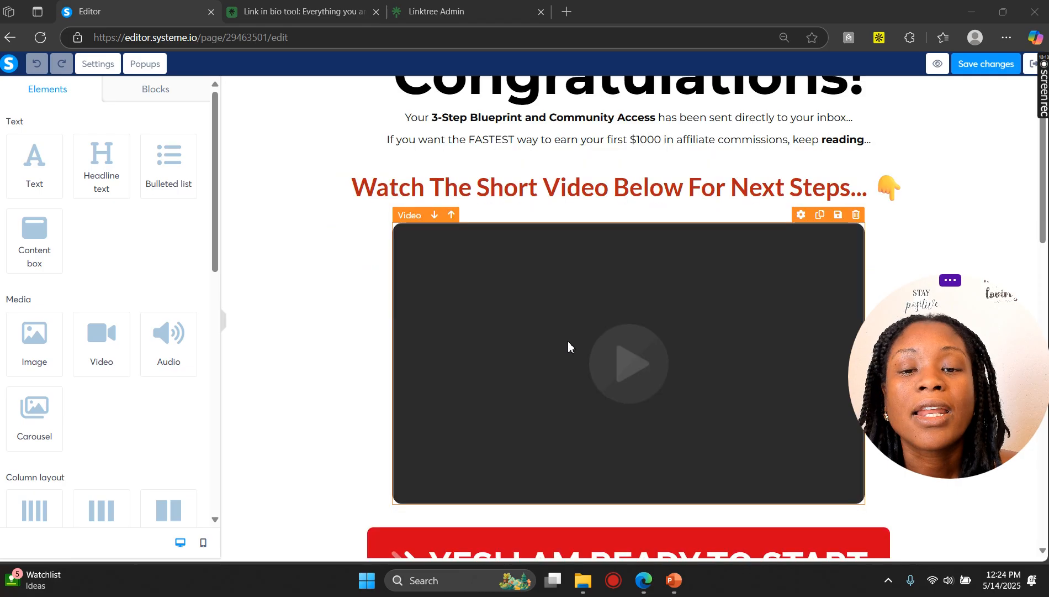
left_click(568, 341)
scroll(570, 331, "down", 2)
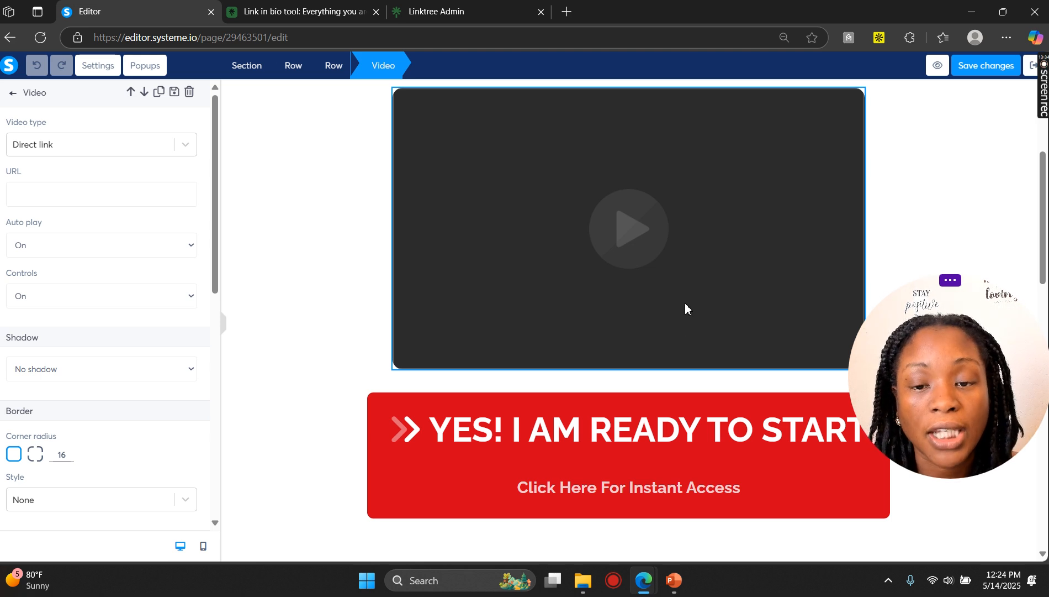
key("Escape")
scroll(552, 303, "up", 3)
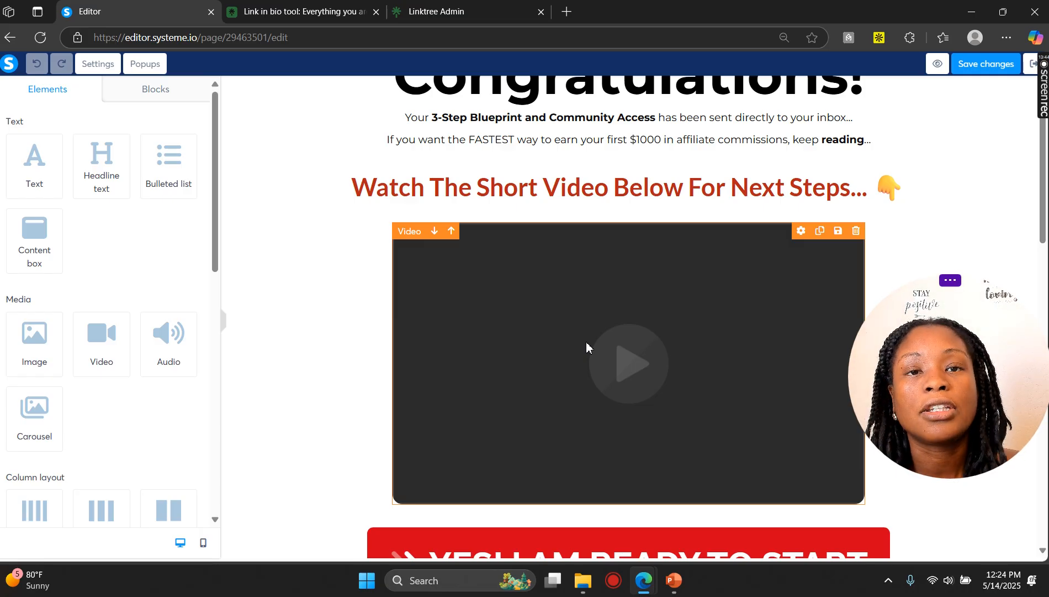
left_click(575, 294)
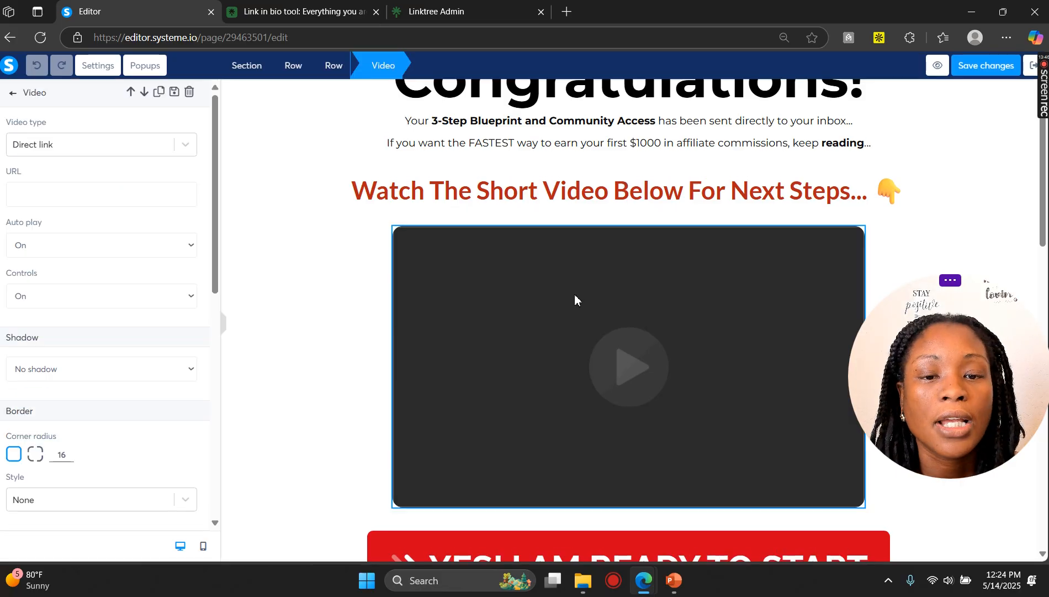
left_click(185, 146)
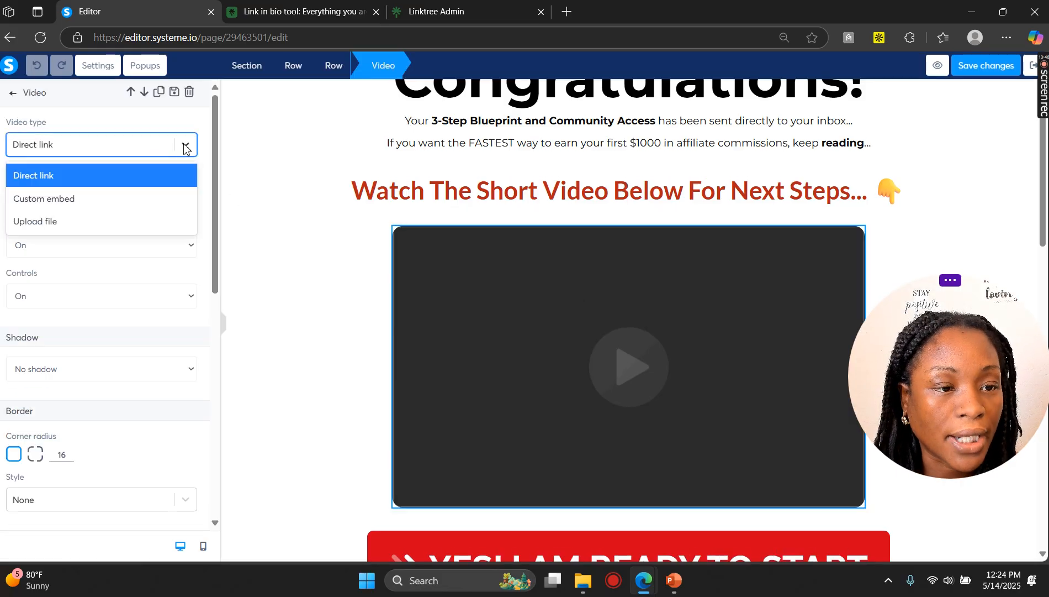
left_click(226, 201)
left_click(532, 341)
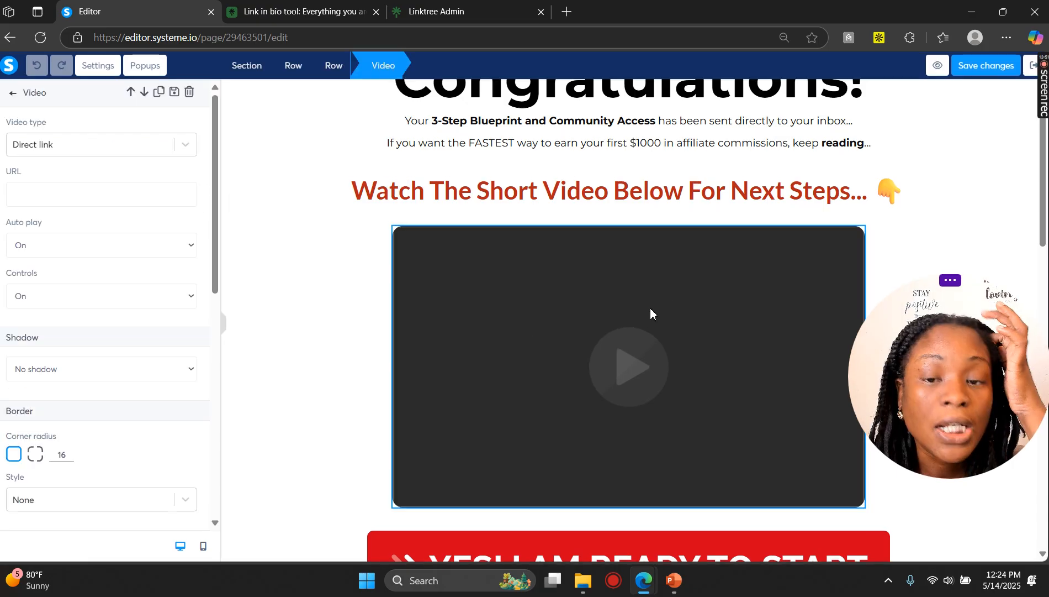
scroll(667, 326, "down", 1)
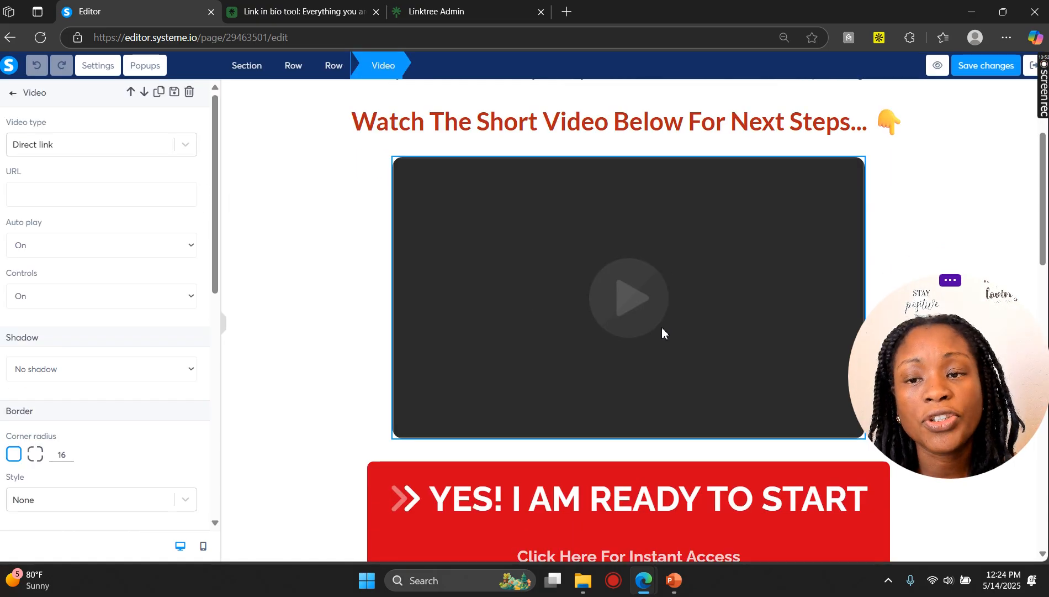
scroll(657, 328, "up", 1)
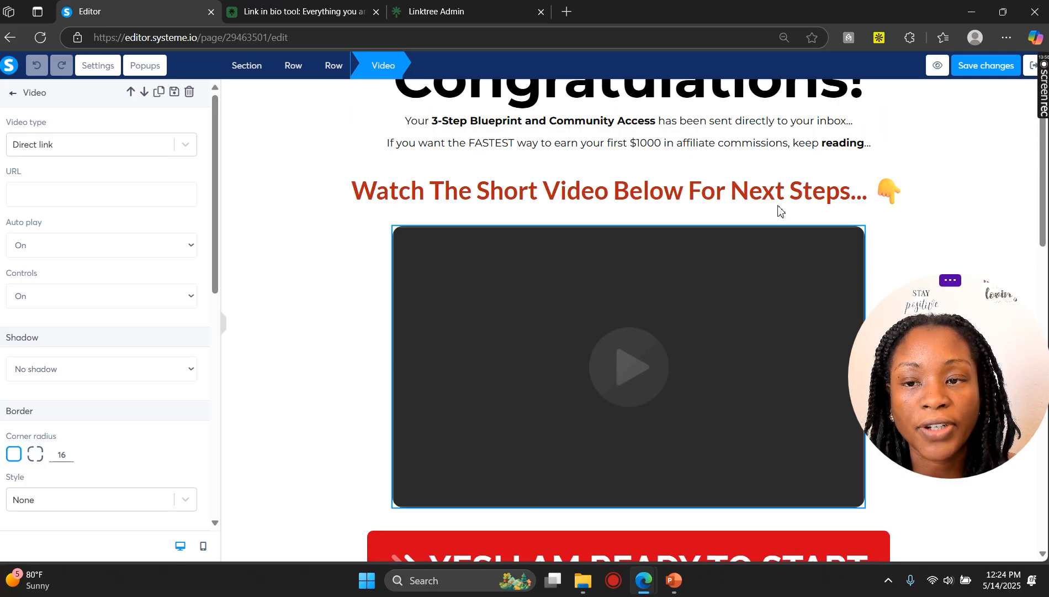
scroll(881, 243, "down", 1)
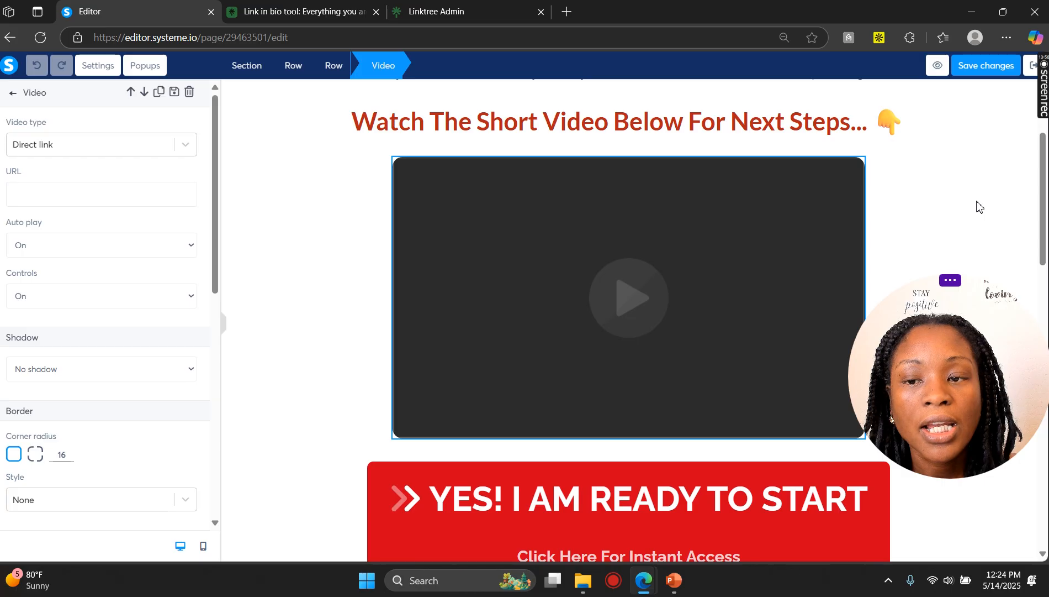
left_click(977, 206)
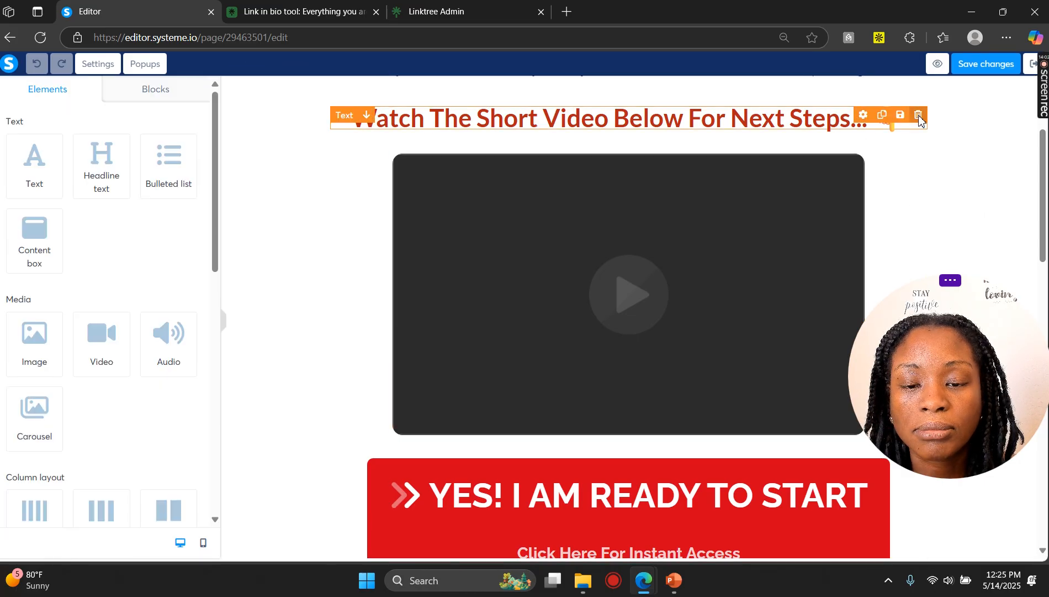
scroll(920, 139, "up", 3)
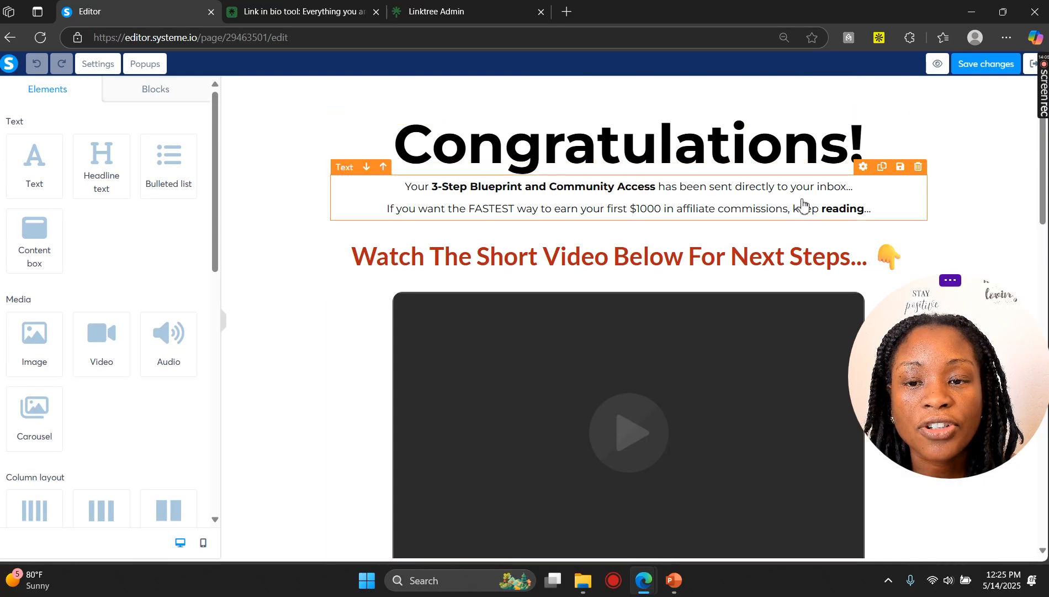
scroll(823, 185, "down", 3)
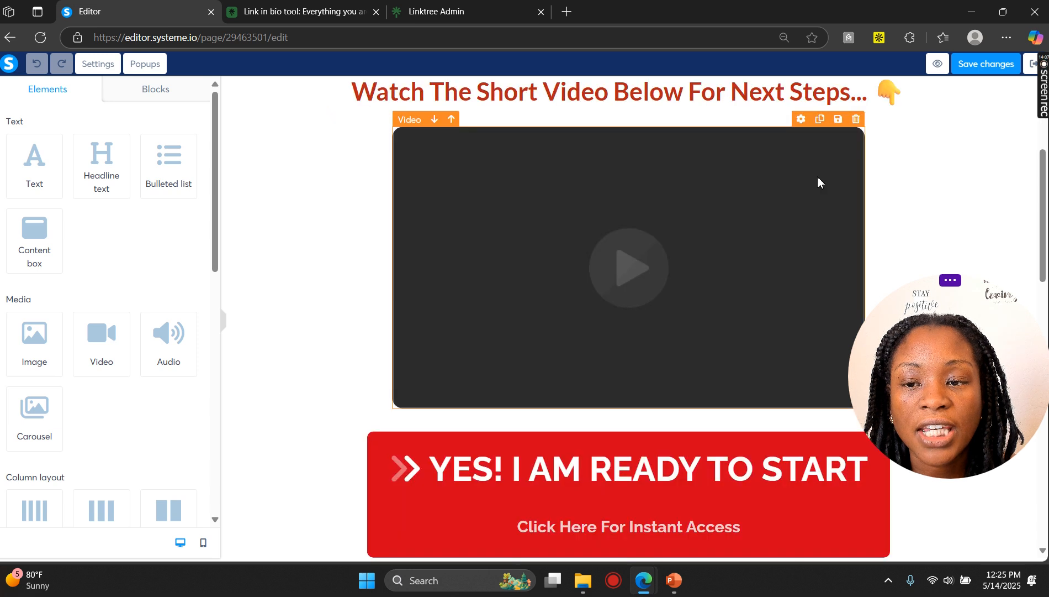
scroll(817, 182, "down", 5)
Step: Review the image, the Hey, I'm Name headline and the bio text below the video
left_click(645, 143)
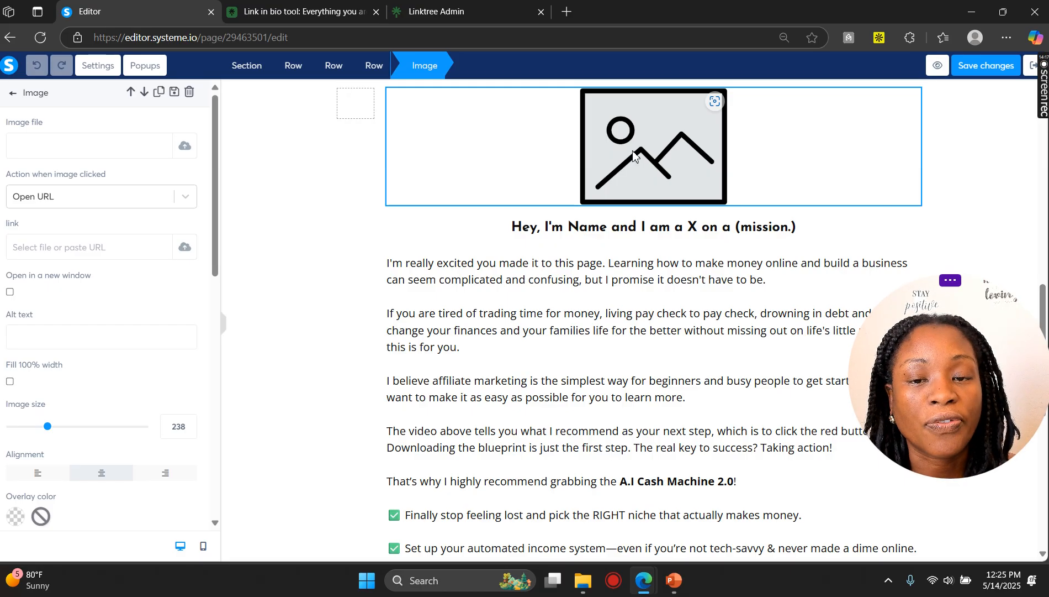
left_click(638, 221)
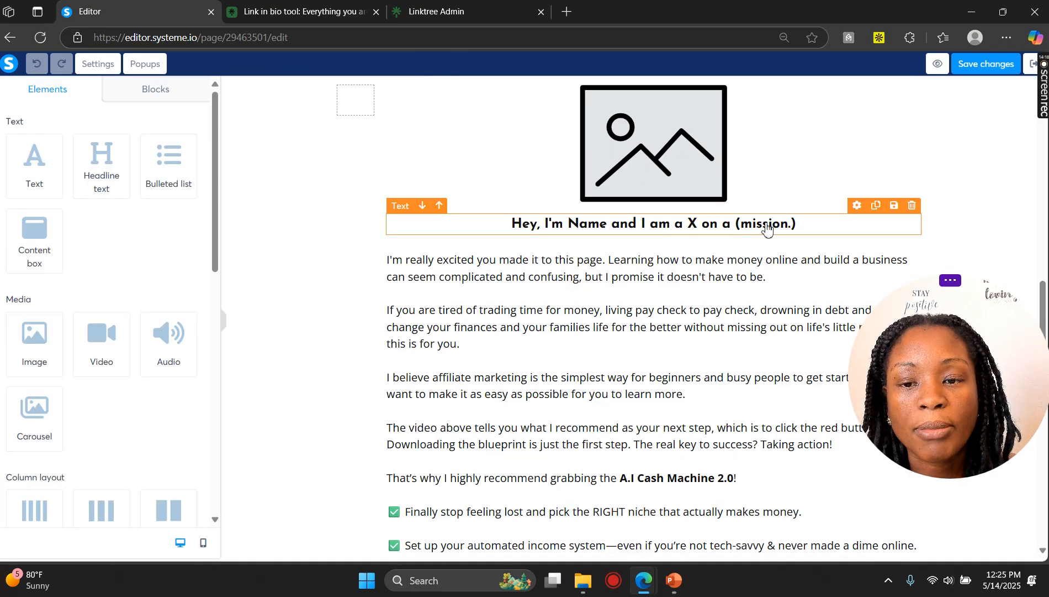
scroll(767, 227, "down", 2)
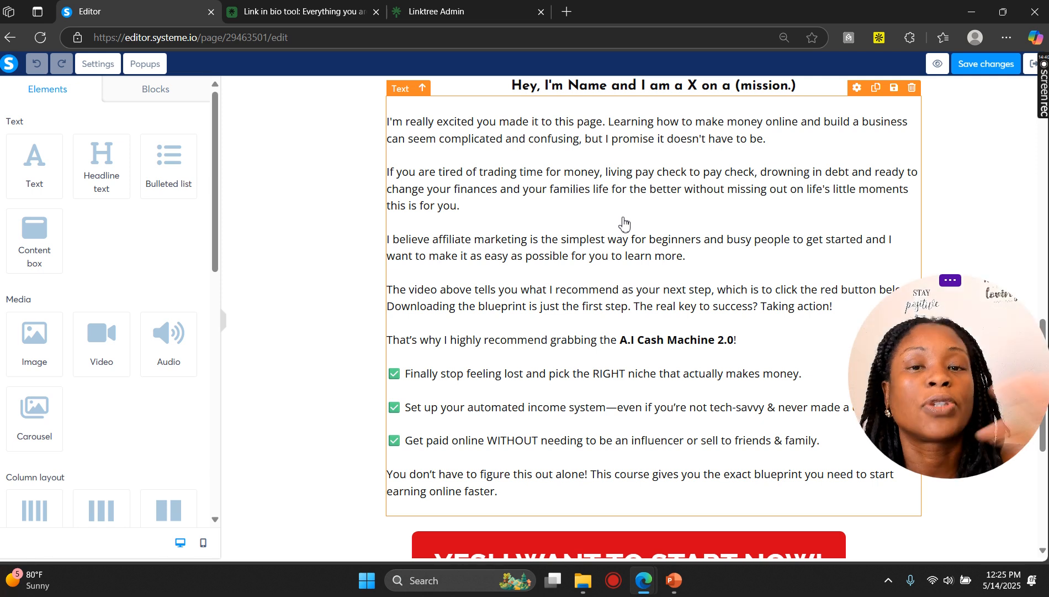
scroll(624, 224, "up", 3)
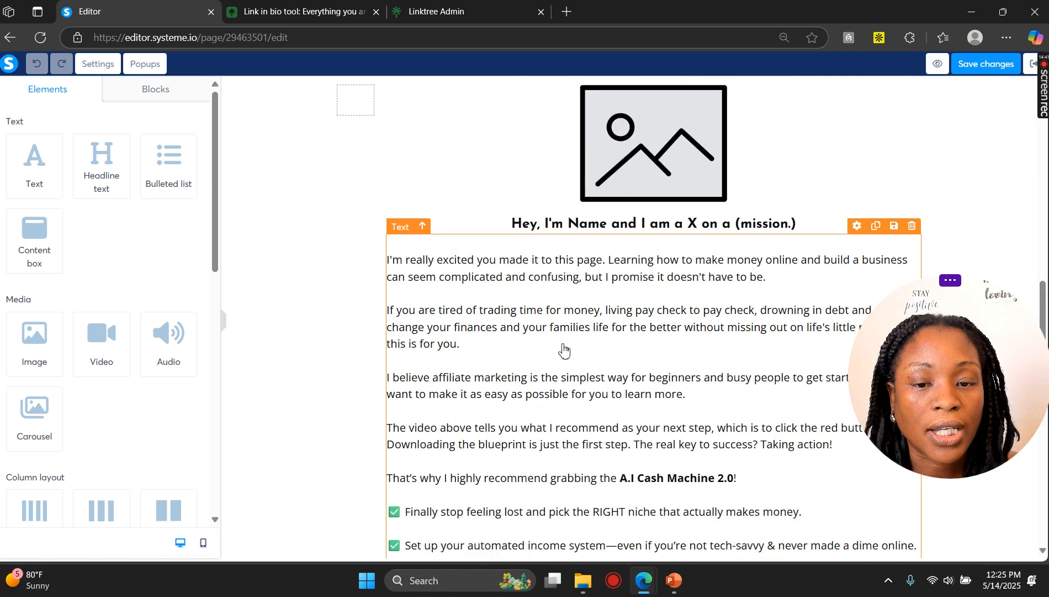
Step: Review the bio text, video and call-to-action buttons on the thank you page
left_click(563, 345)
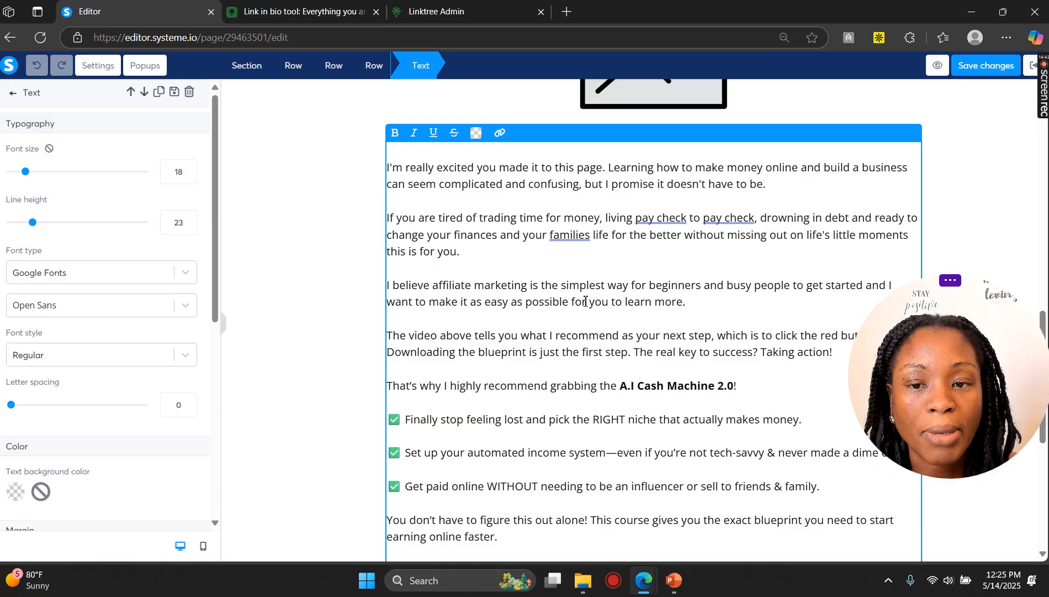
scroll(561, 271, "down", 1)
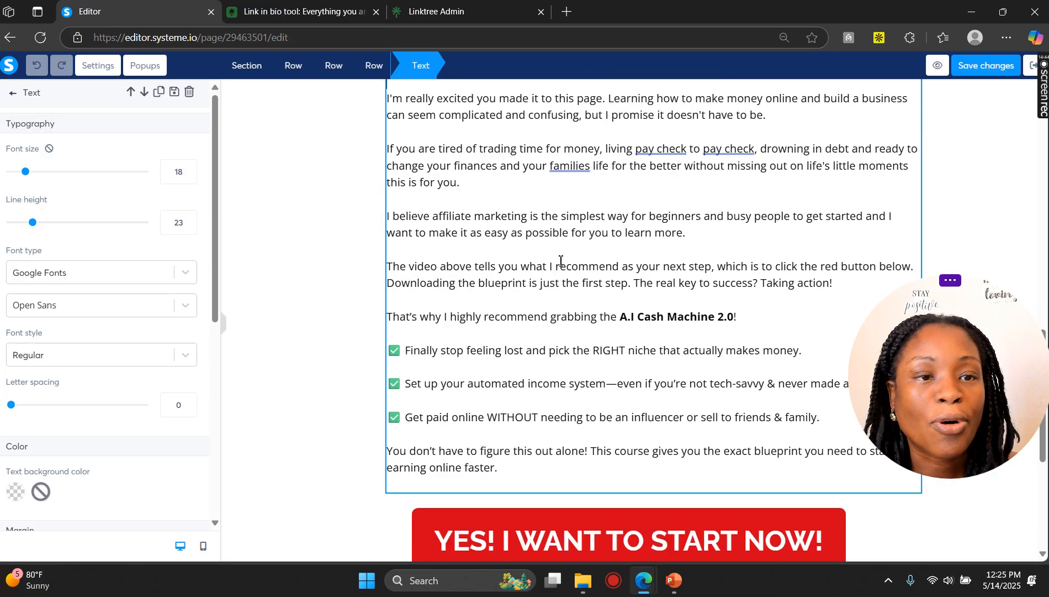
scroll(555, 273, "up", 5)
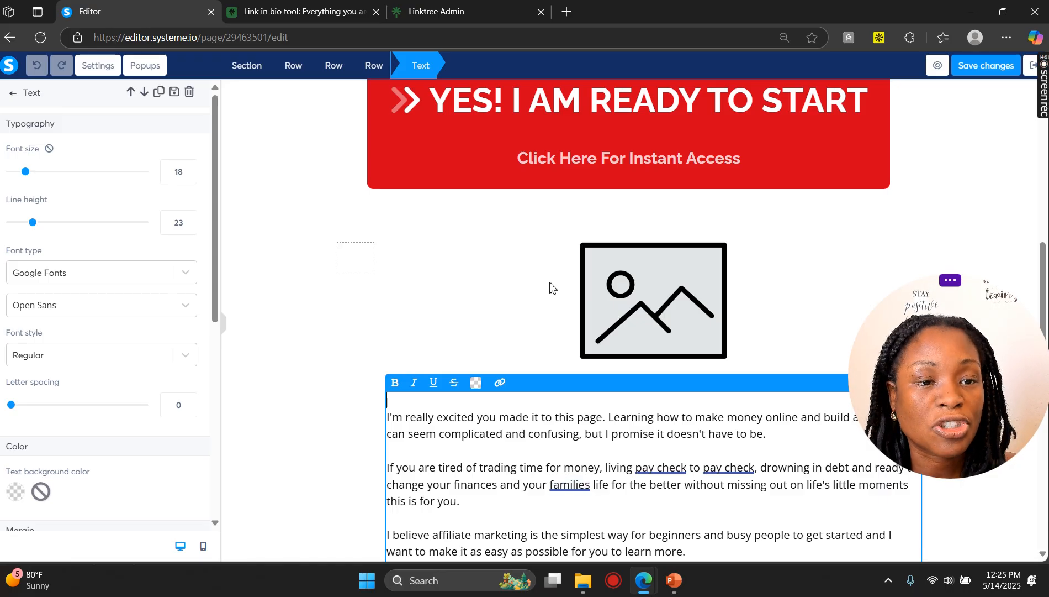
scroll(556, 295, "up", 5)
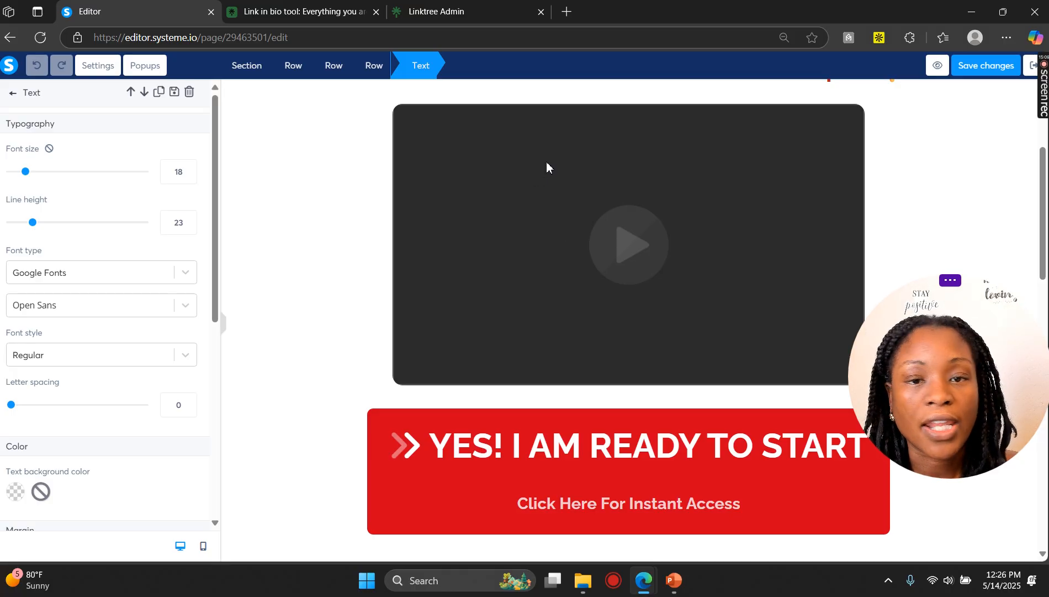
scroll(545, 174, "down", 8)
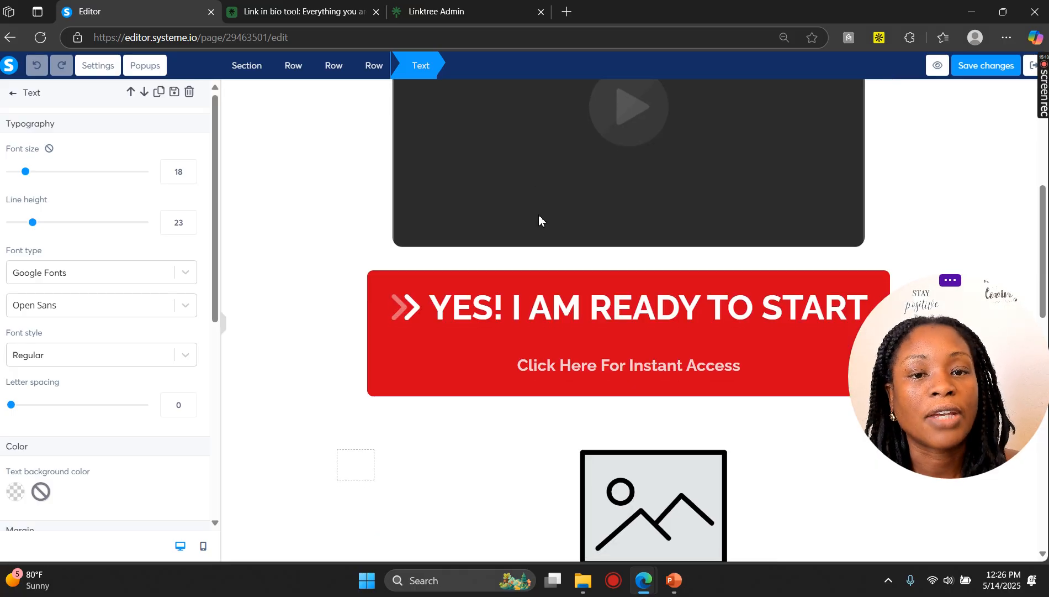
scroll(516, 249, "down", 2)
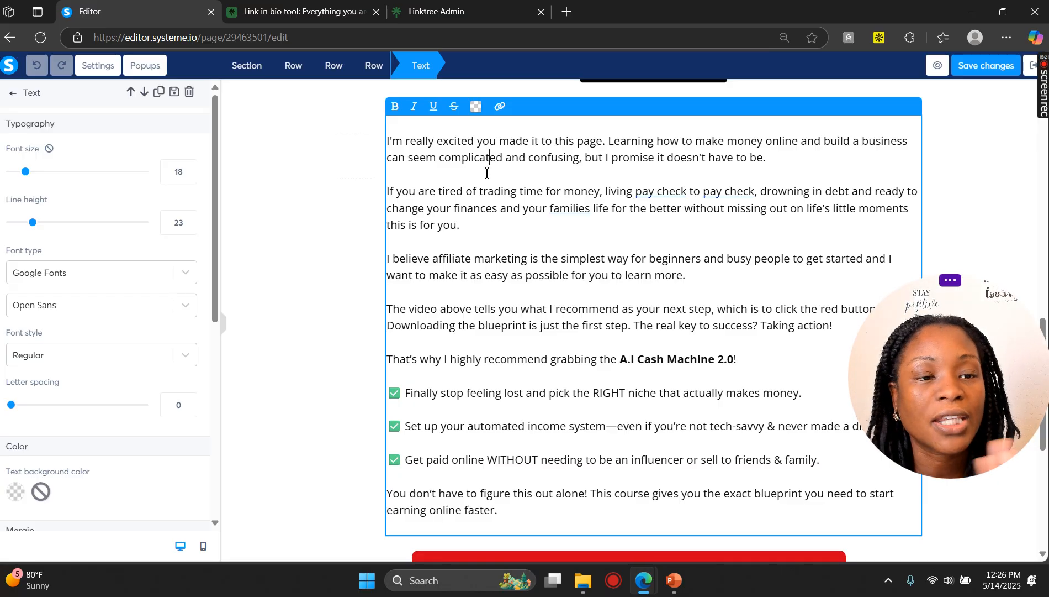
scroll(485, 176, "up", 3)
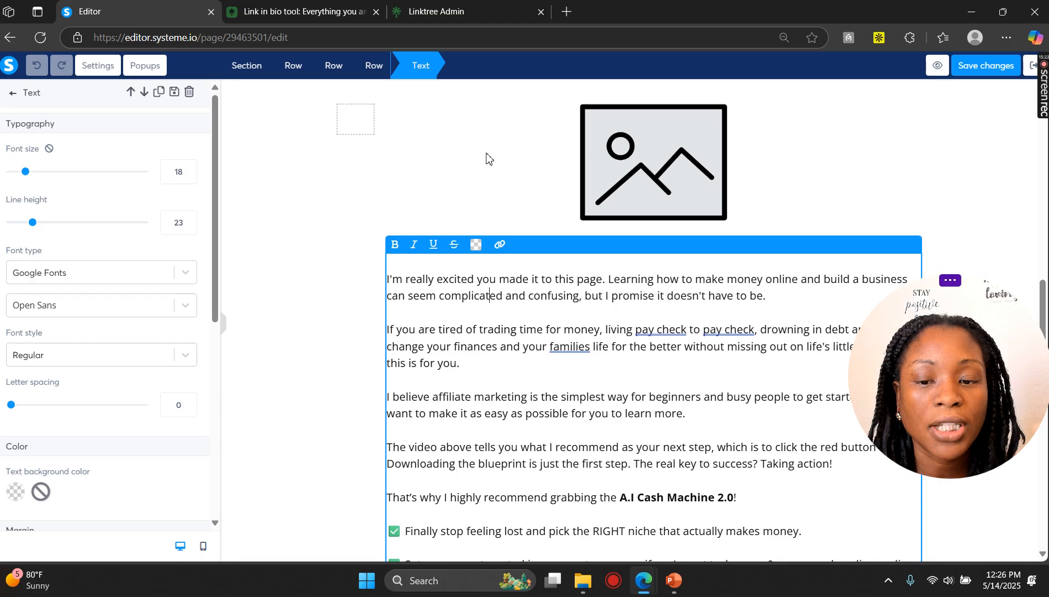
scroll(540, 237, "down", 3)
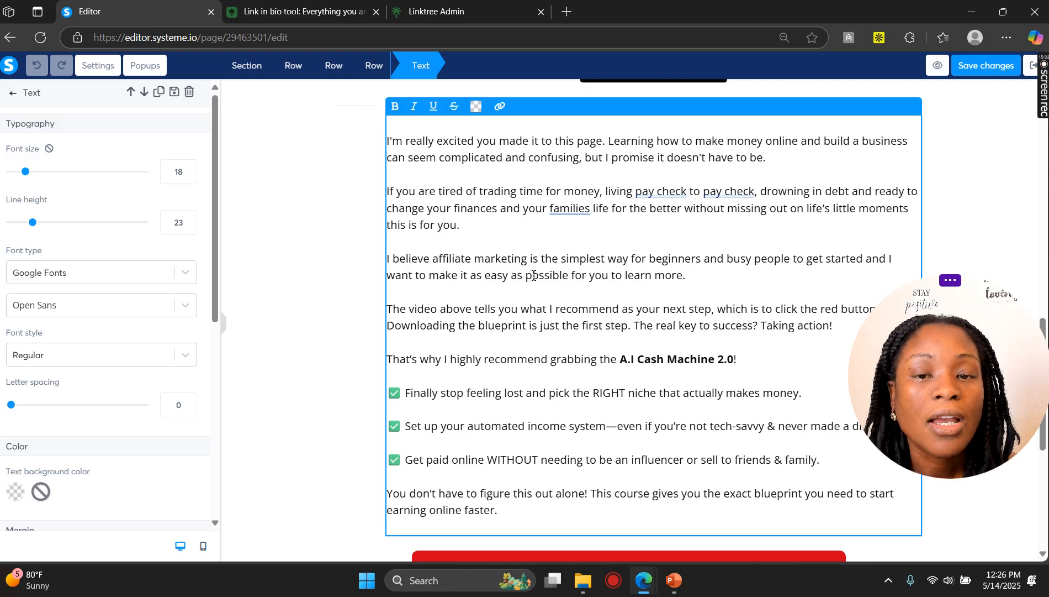
scroll(534, 274, "down", 6)
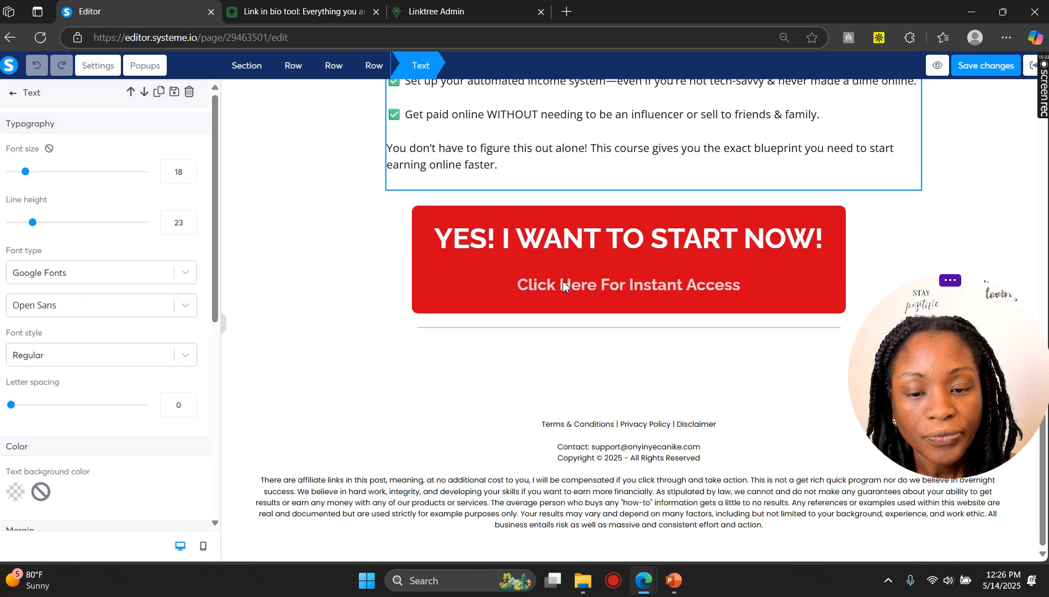
scroll(560, 284, "up", 10)
scroll(560, 284, "down", 10)
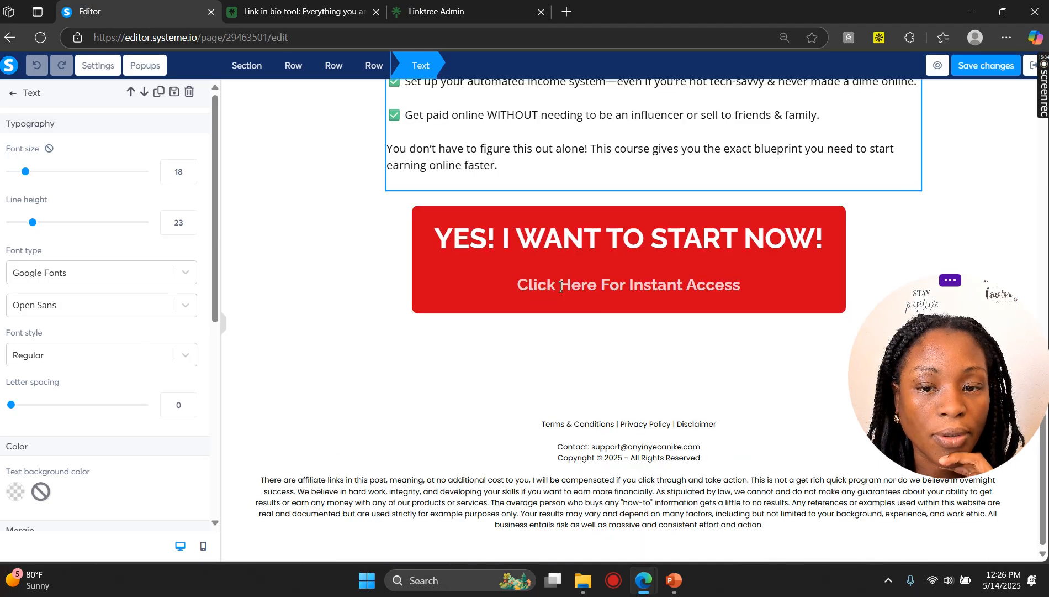
Step: Select the Privacy Policy text in the footer and open its link field
left_click(641, 430)
left_click(724, 424)
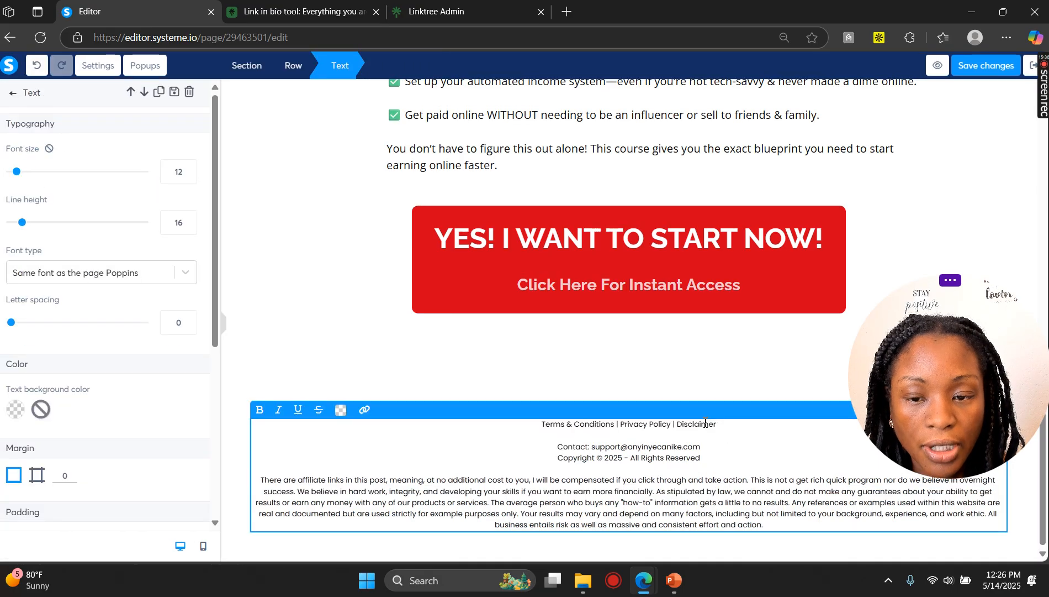
left_click_drag(724, 424, 619, 423)
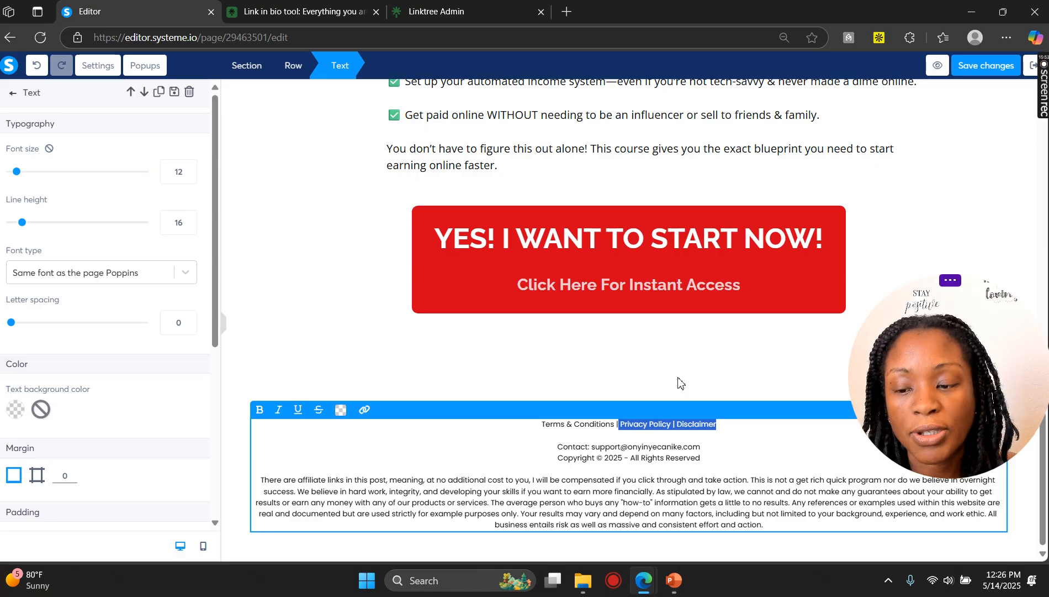
left_click(667, 425)
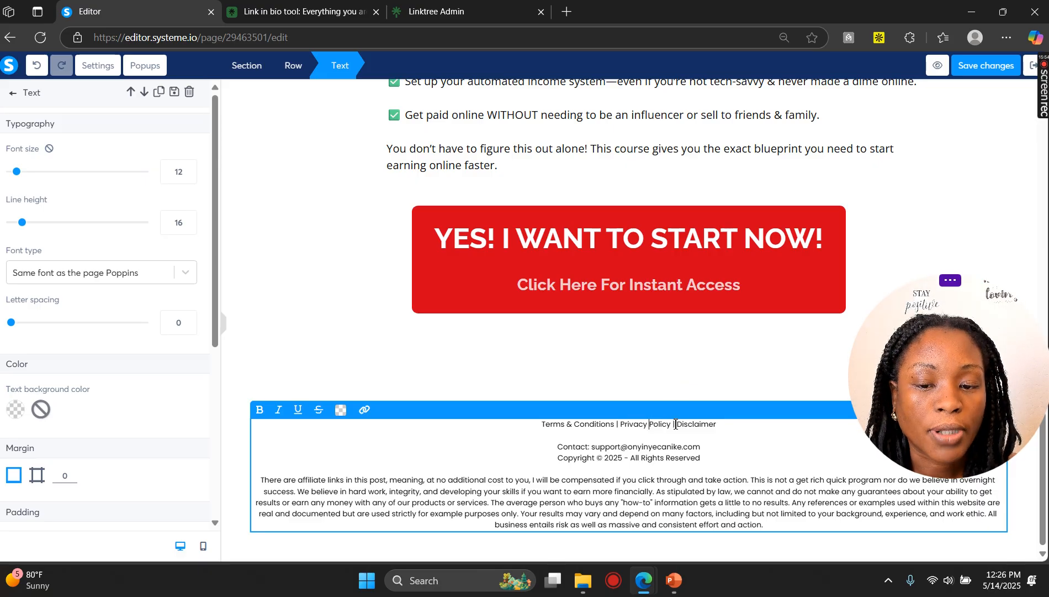
left_click_drag(663, 427, 622, 428)
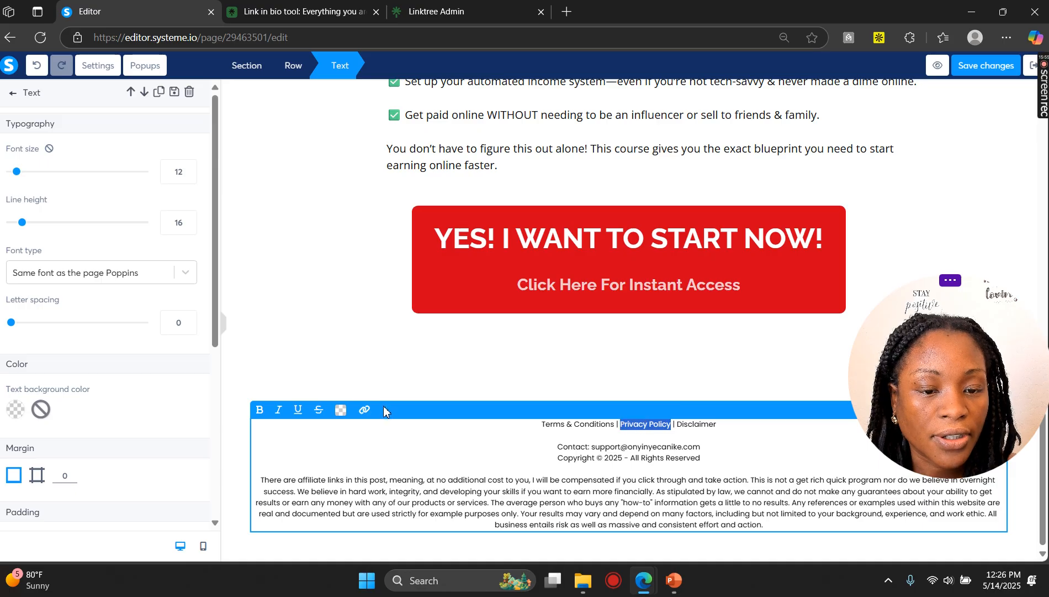
left_click(364, 409)
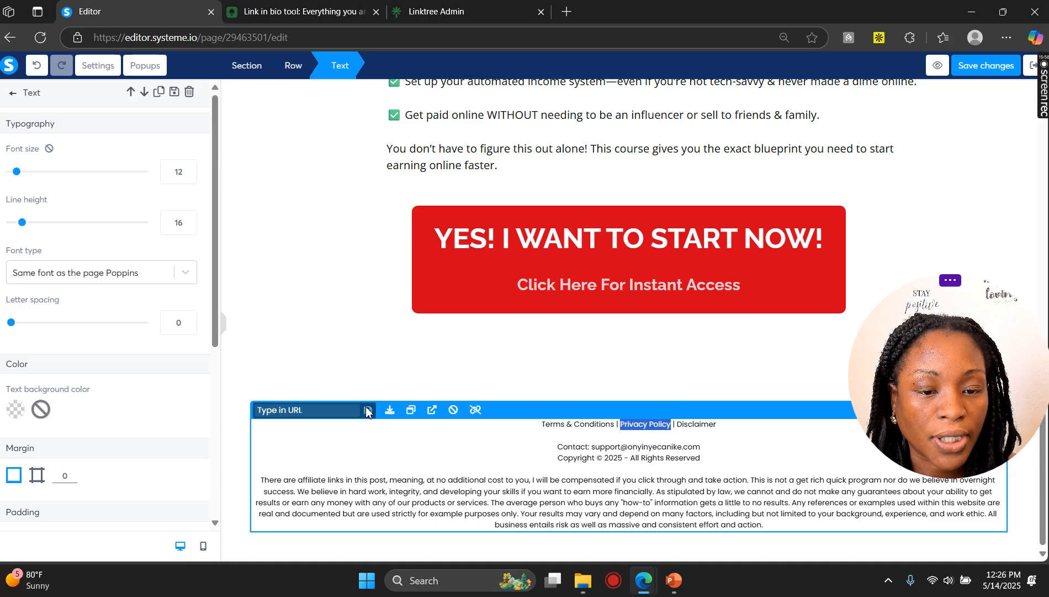
left_click(432, 374)
Step: Compare the URL settings of the two call-to-action buttons on the thank you page
scroll(656, 386, "up", 10)
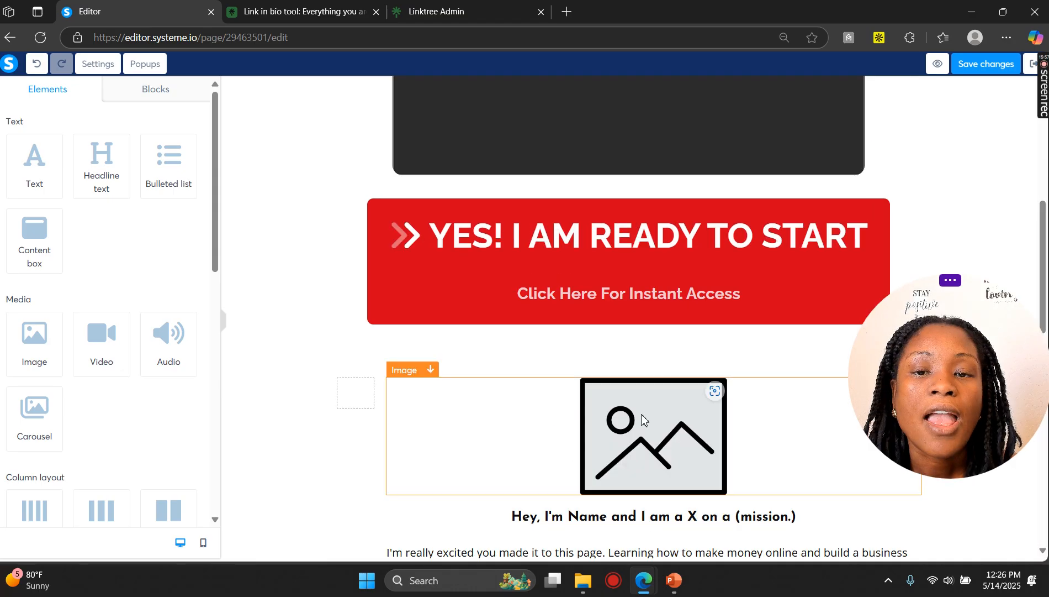
left_click(653, 292)
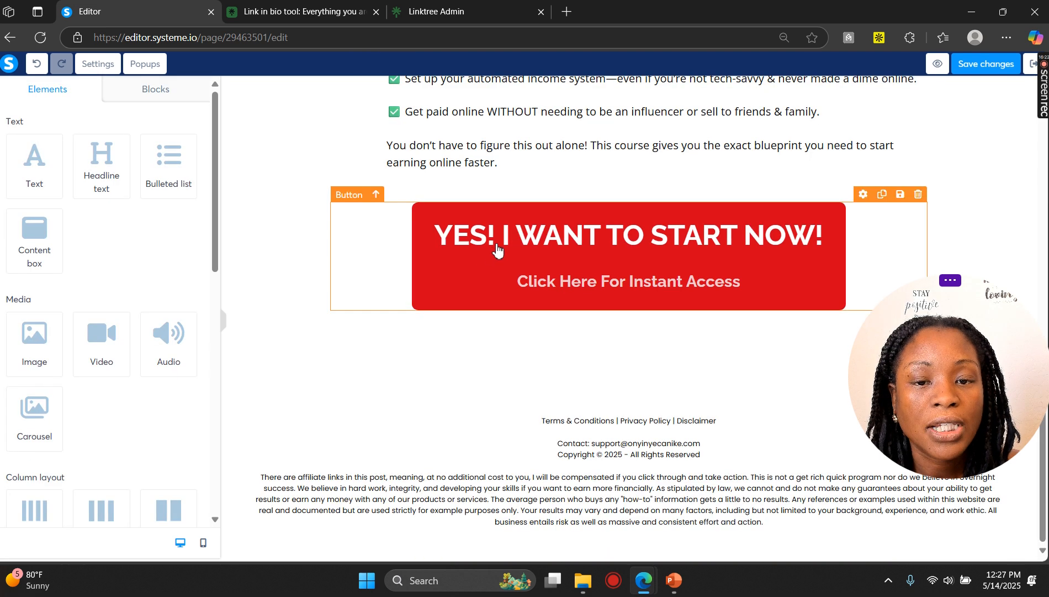
left_click(495, 243)
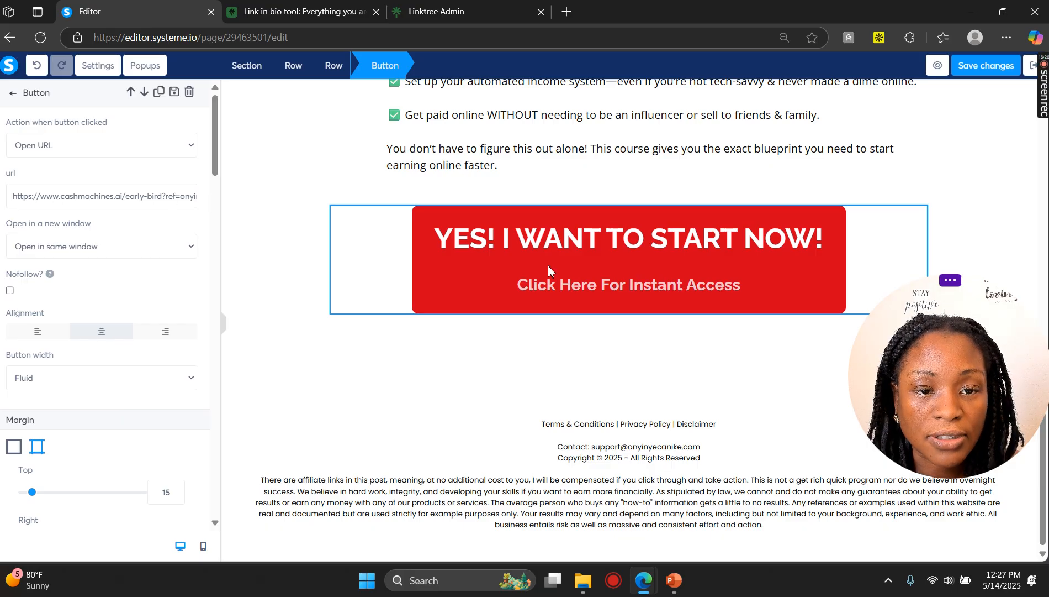
scroll(548, 265, "up", 11)
left_click(547, 154)
scroll(557, 349, "down", 8)
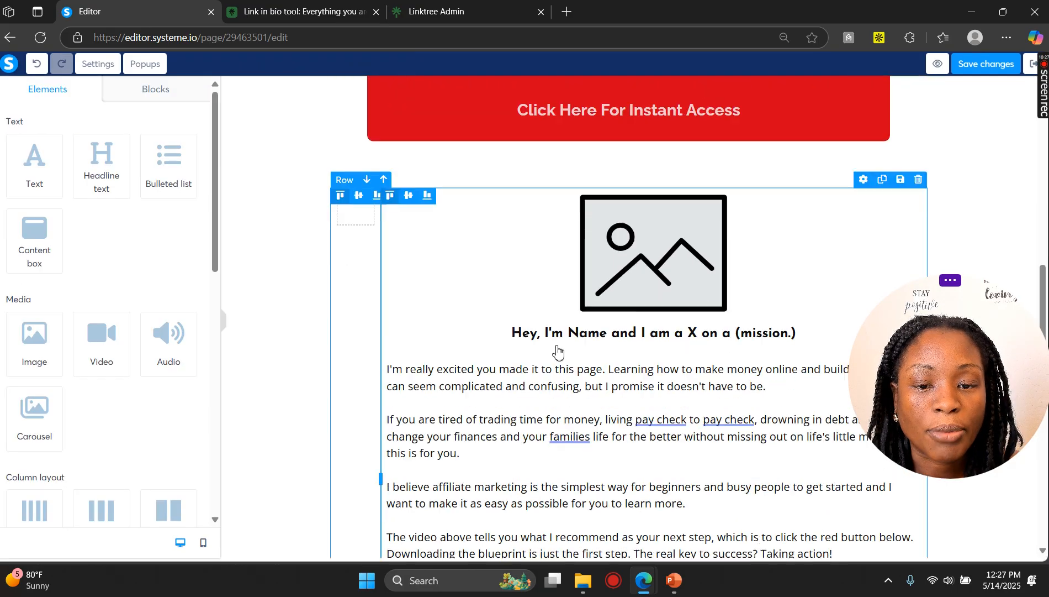
scroll(539, 420, "up", 8)
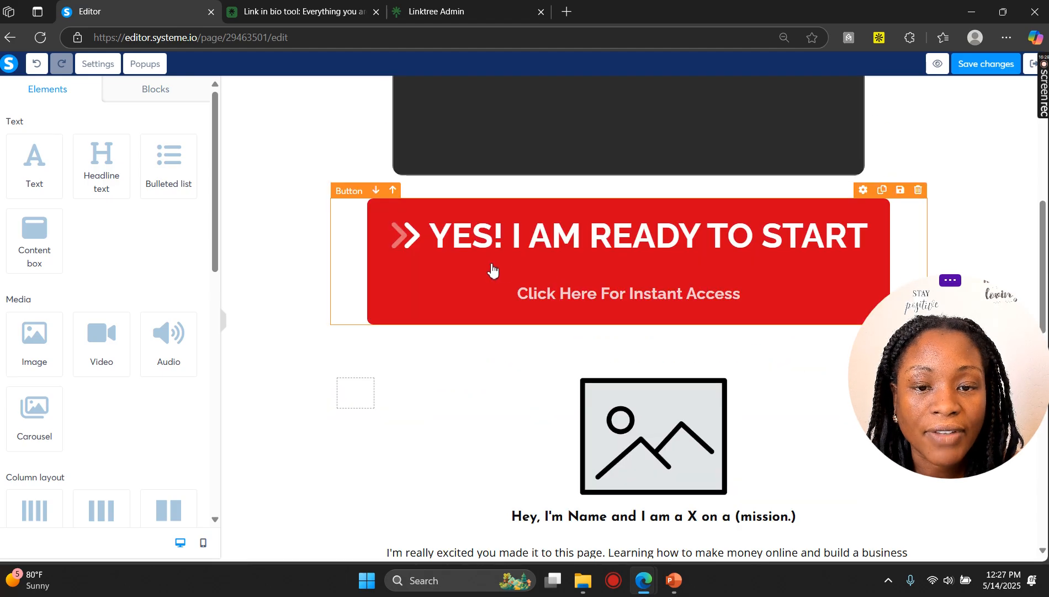
Step: Try a purple background on the YES! I AM READY TO START button, then switch it back to red
left_click(478, 272)
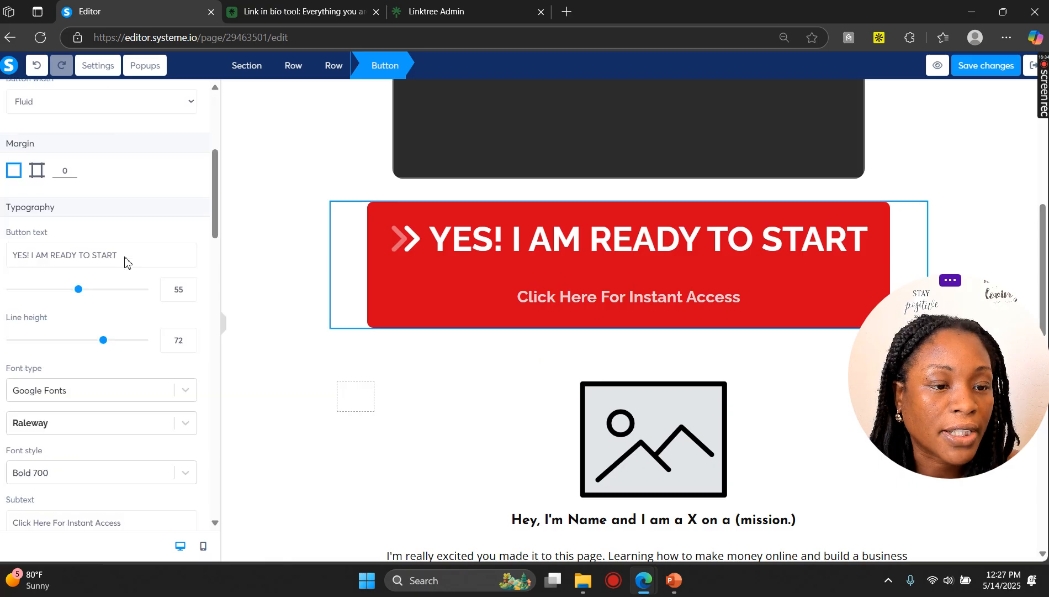
scroll(125, 260, "down", 15)
left_click(16, 283)
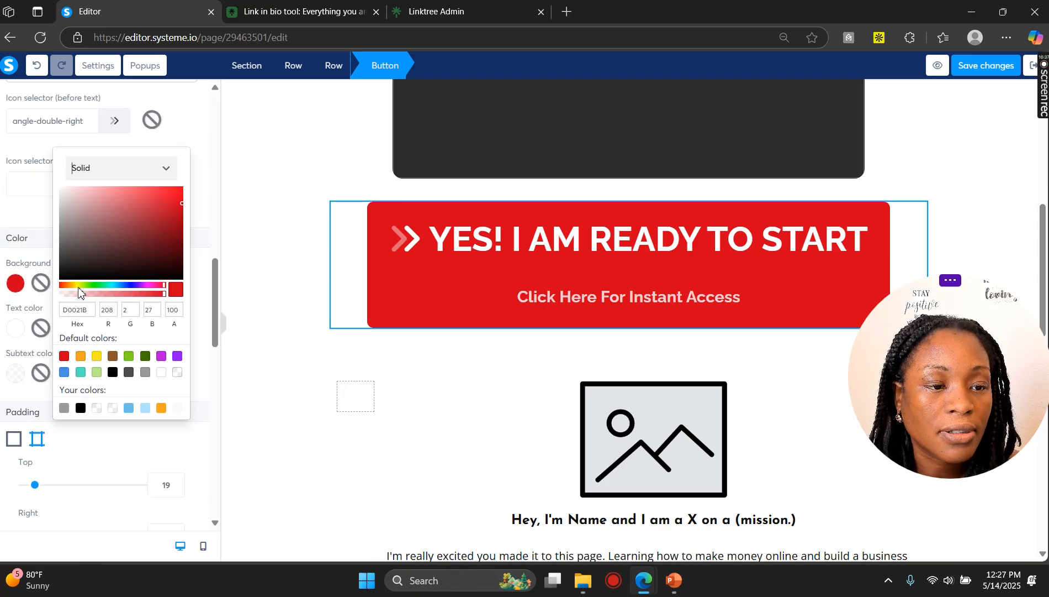
left_click(161, 356)
left_click(177, 356)
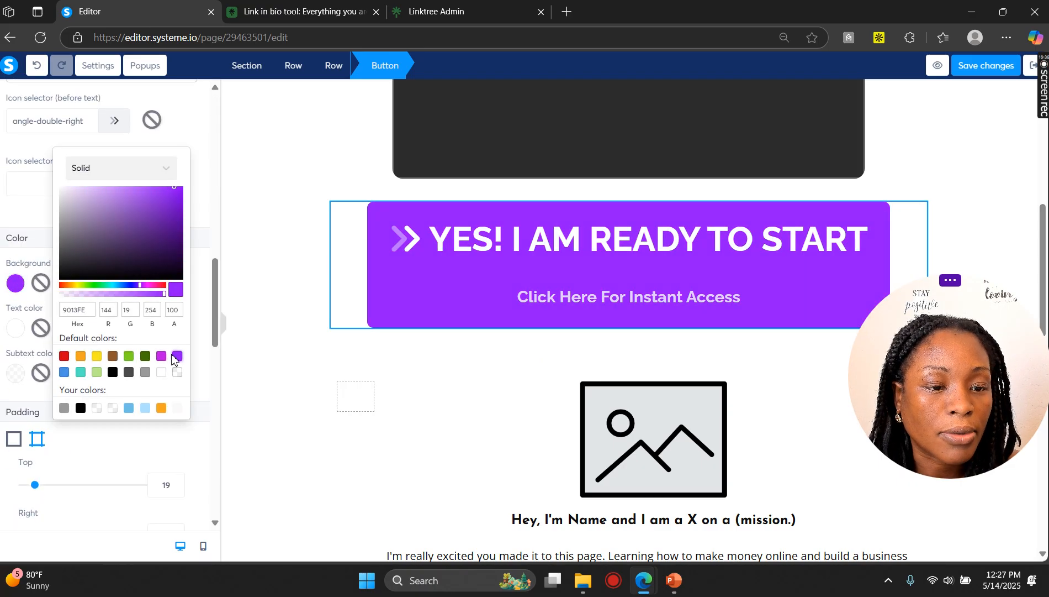
left_click(64, 356)
left_click(227, 332)
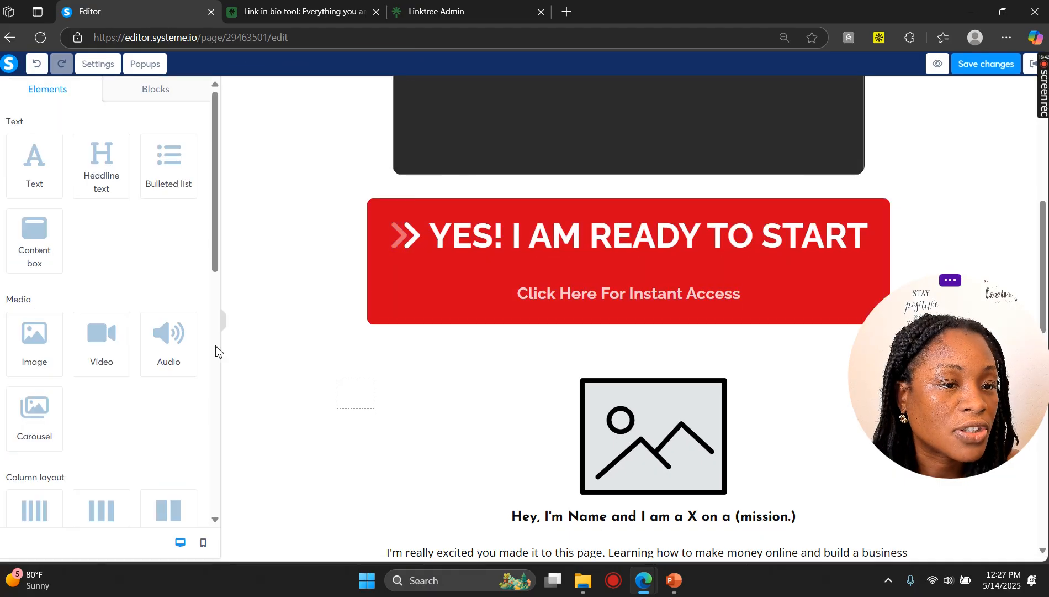
Step: Reduce the YES! I AM READY TO START button text size to 45
left_click(450, 235)
scroll(98, 303, "down", 10)
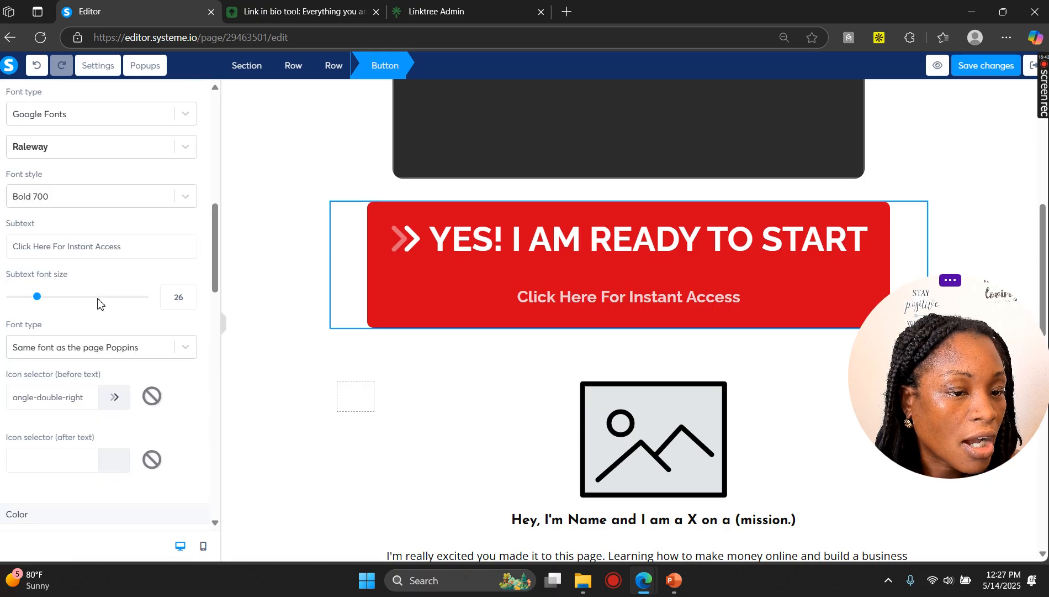
scroll(97, 303, "up", 10)
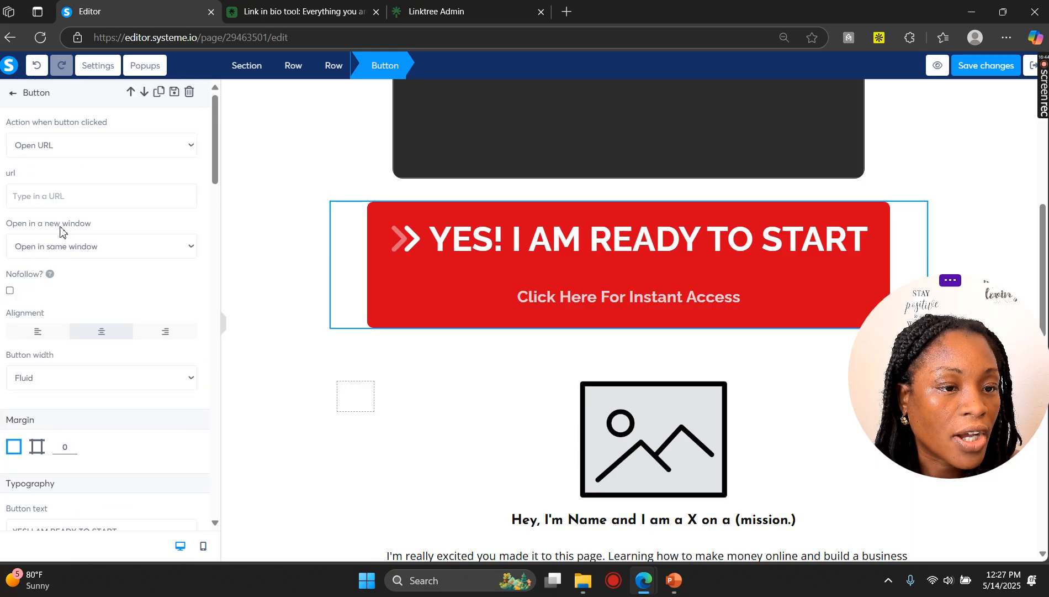
scroll(74, 268, "down", 5)
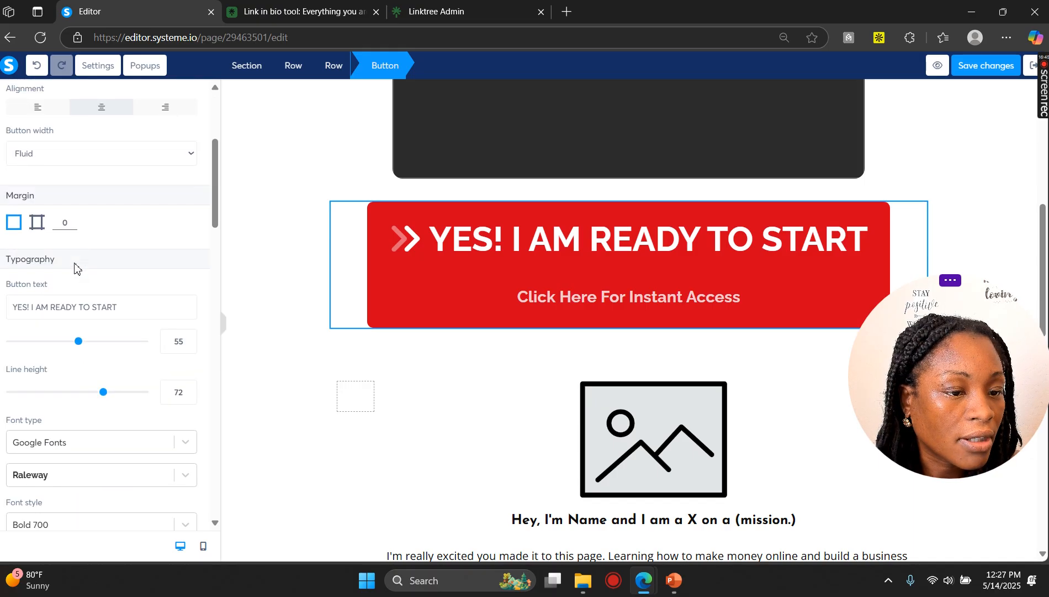
scroll(75, 268, "down", 2)
mouse_move(80, 224)
left_mouse_down()
mouse_move(48, 227)
mouse_move(65, 230)
left_mouse_up()
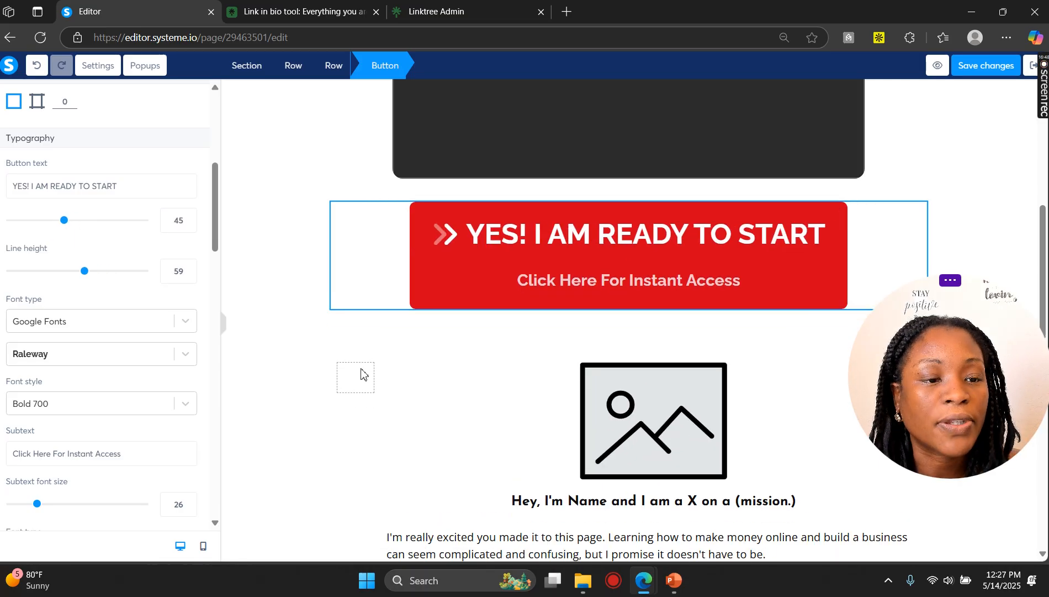
left_click(635, 321)
Step: Exit the editor without saving the changes and open the Privacy Policy funnel step
scroll(643, 326, "up", 6)
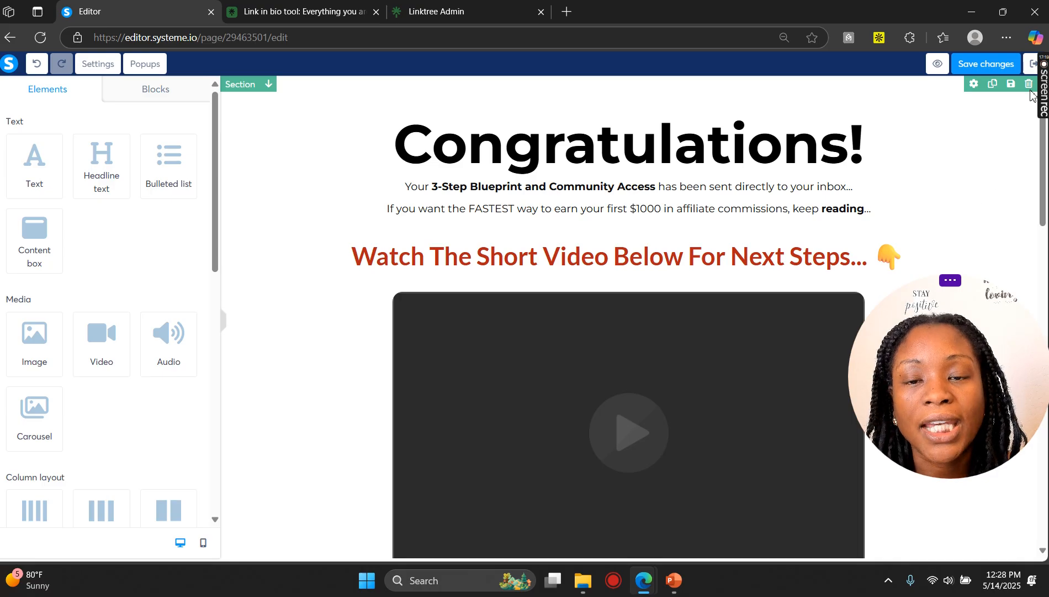
left_click(1029, 66)
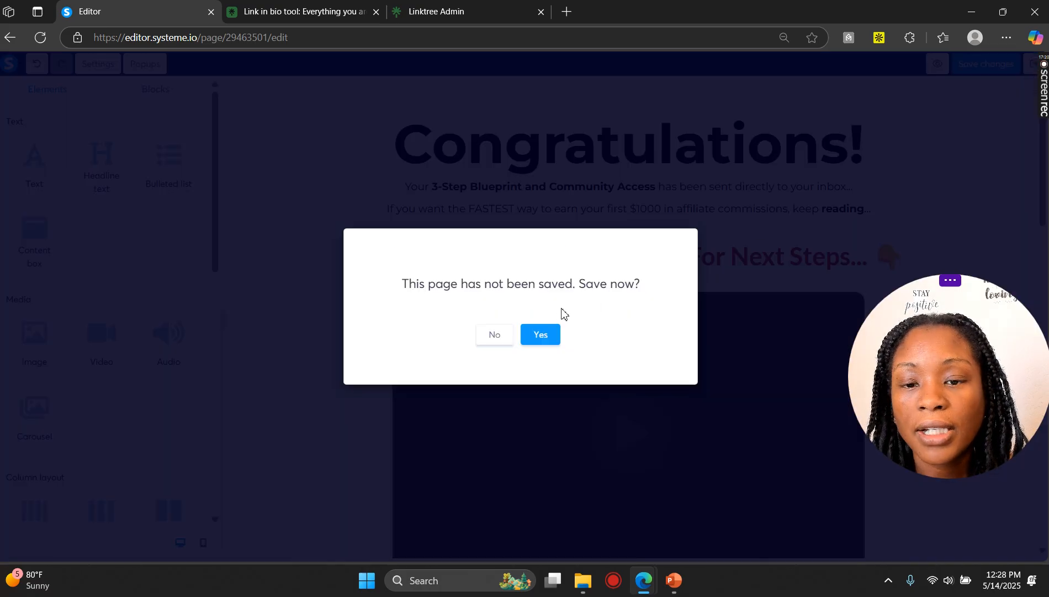
left_click(486, 337)
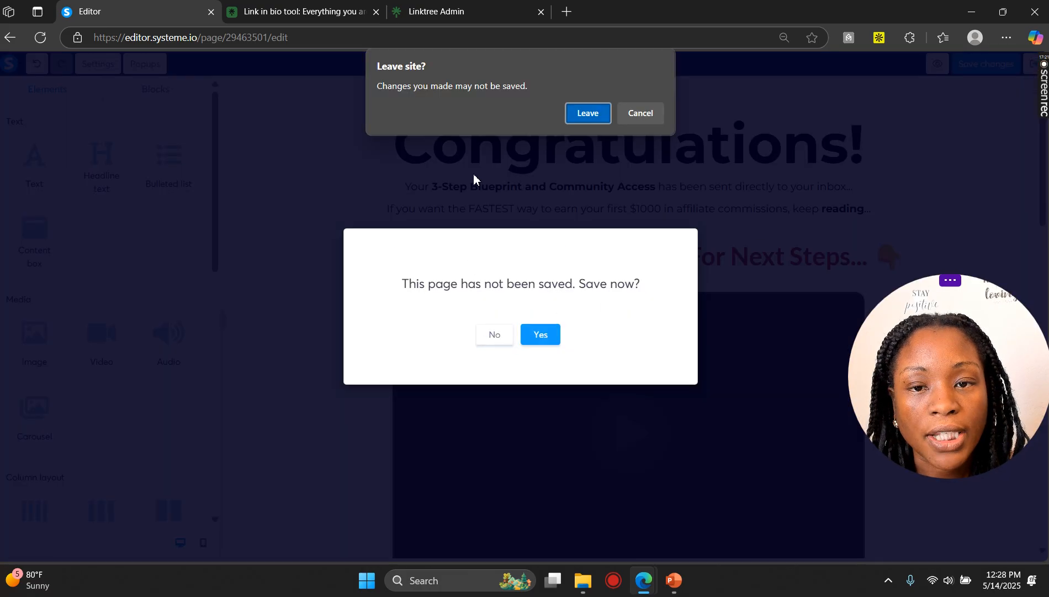
left_click(588, 113)
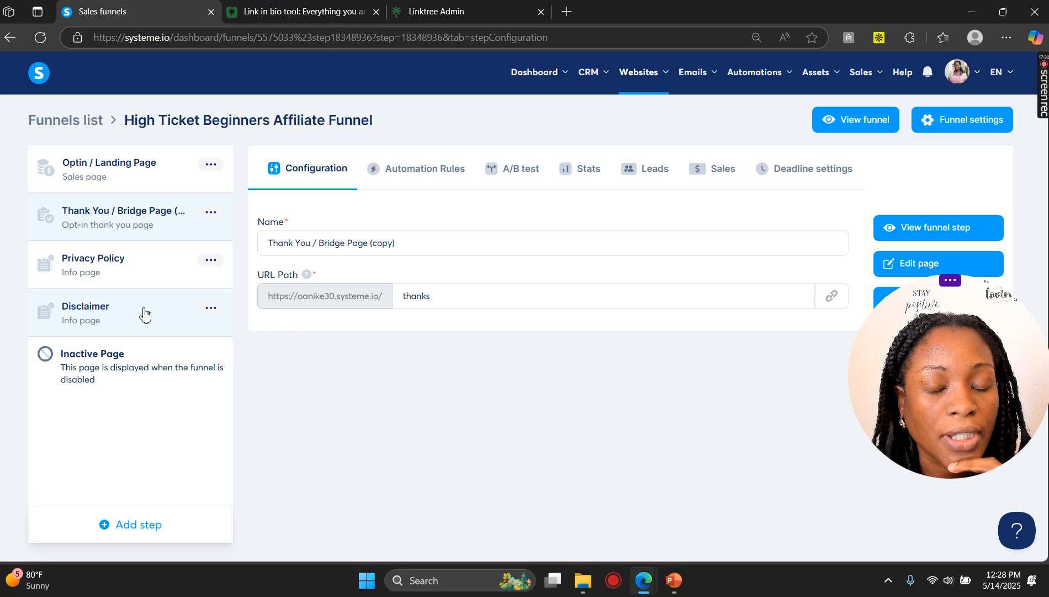
left_click(159, 279)
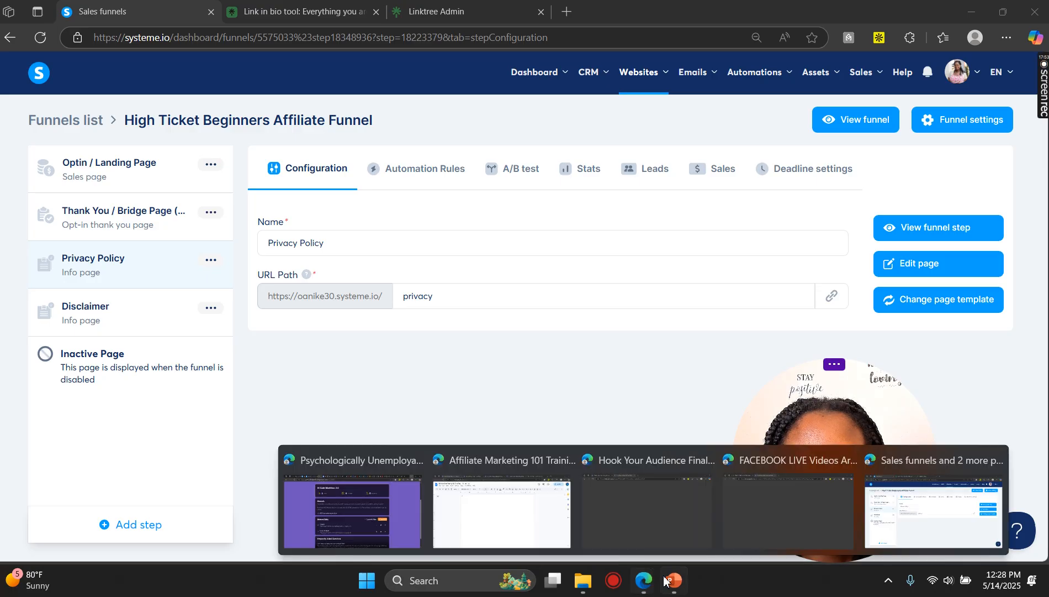
Step: Switch to the PowerPoint training presentation and select the 2-Step Funnel slide
mouse_move(672, 579)
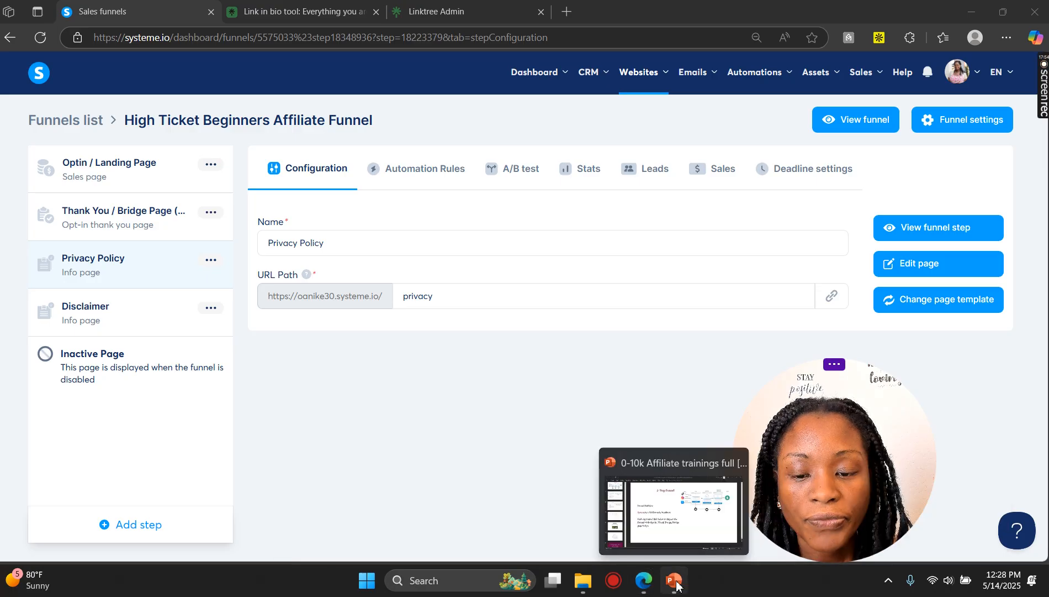
left_click(685, 527)
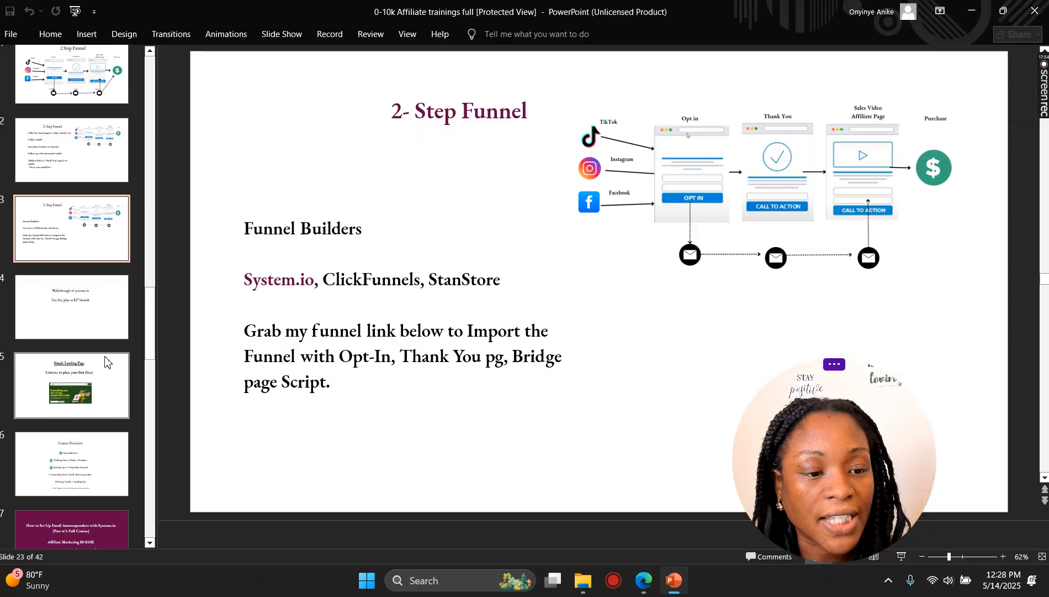
left_click(110, 248)
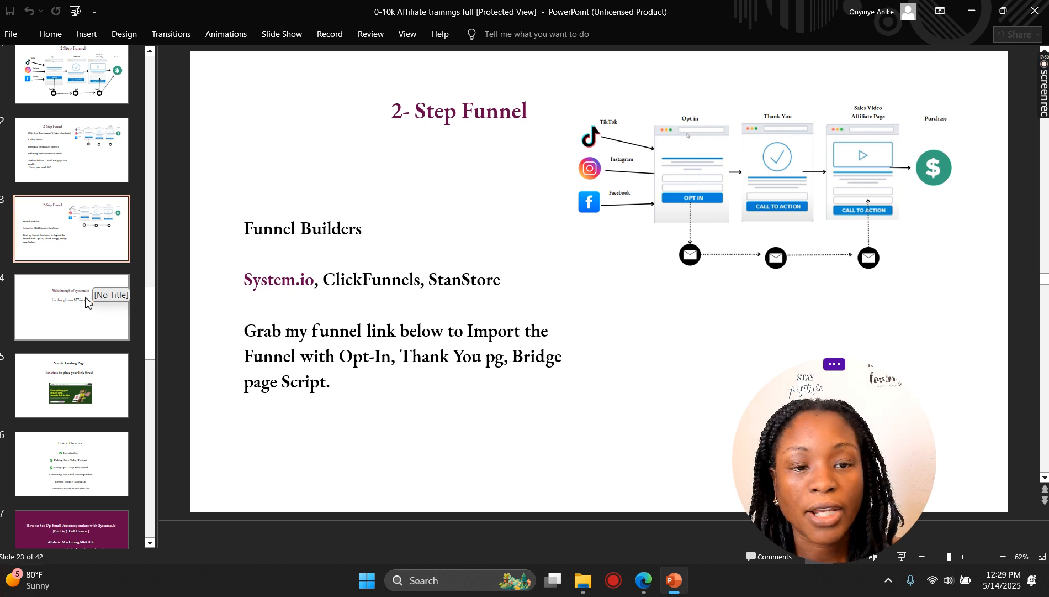
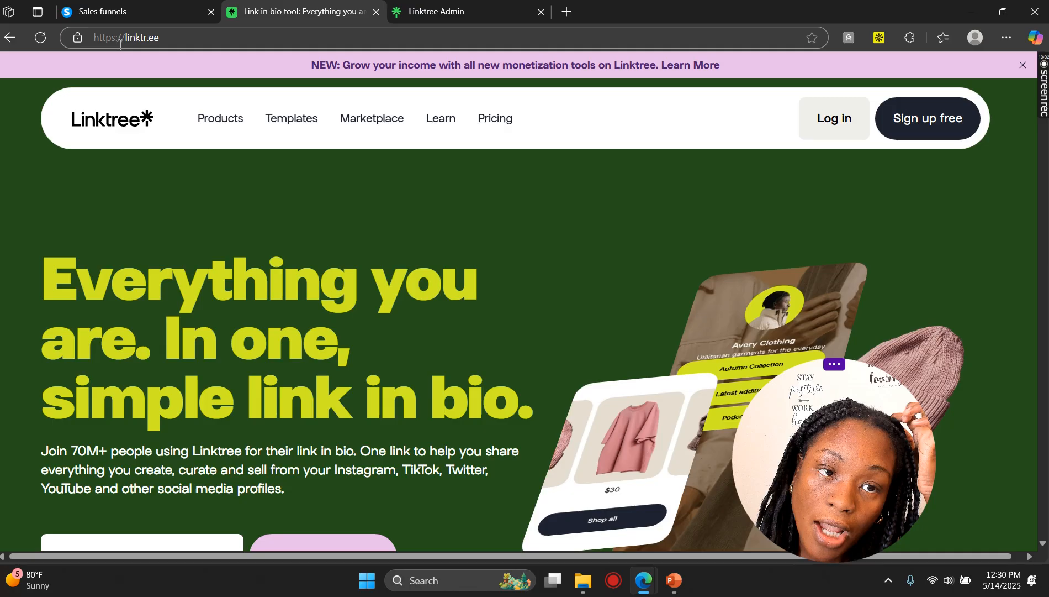
Step: Open the Linktree admin dashboard and close the profile avatar dialog
left_click(467, 8)
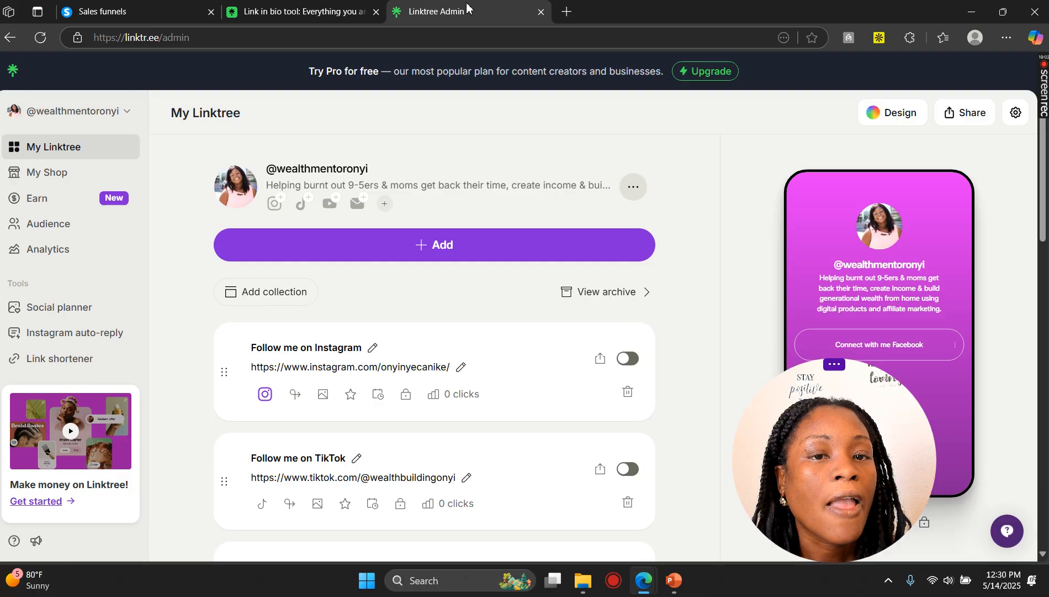
right_click(467, 6)
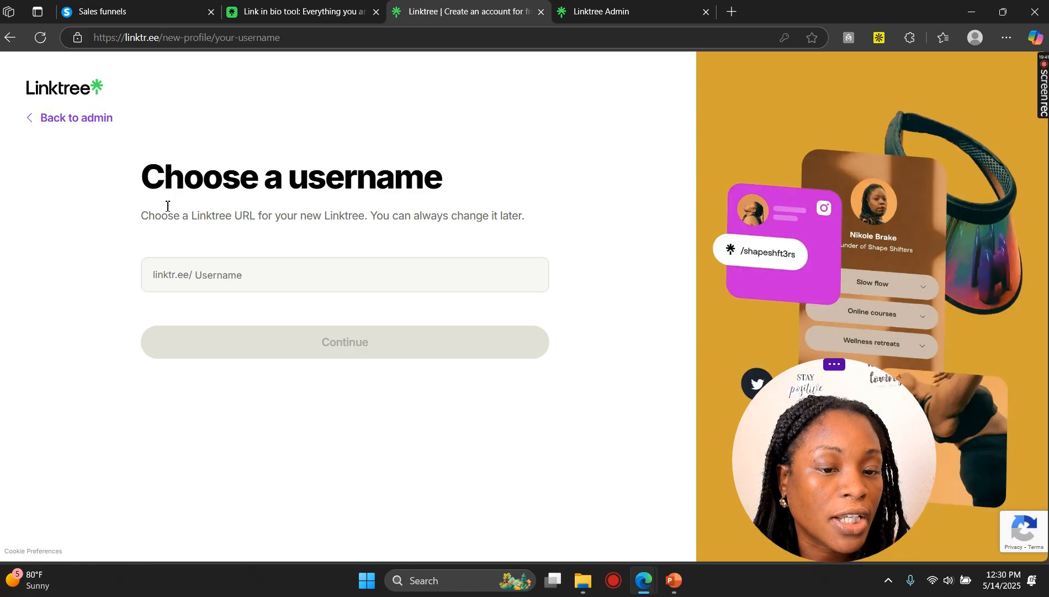
left_click(58, 126)
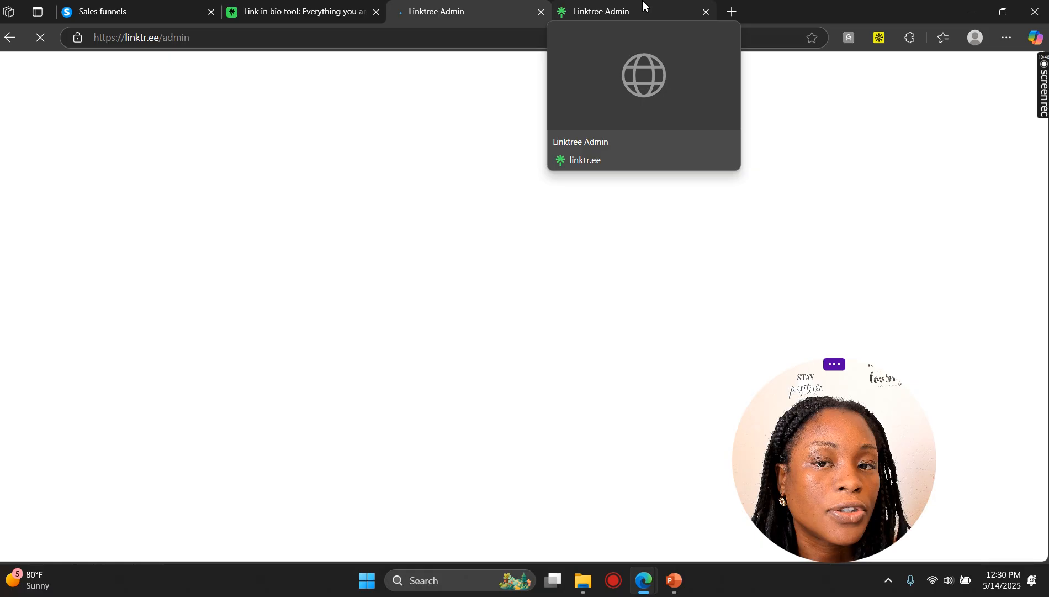
left_click(643, 7)
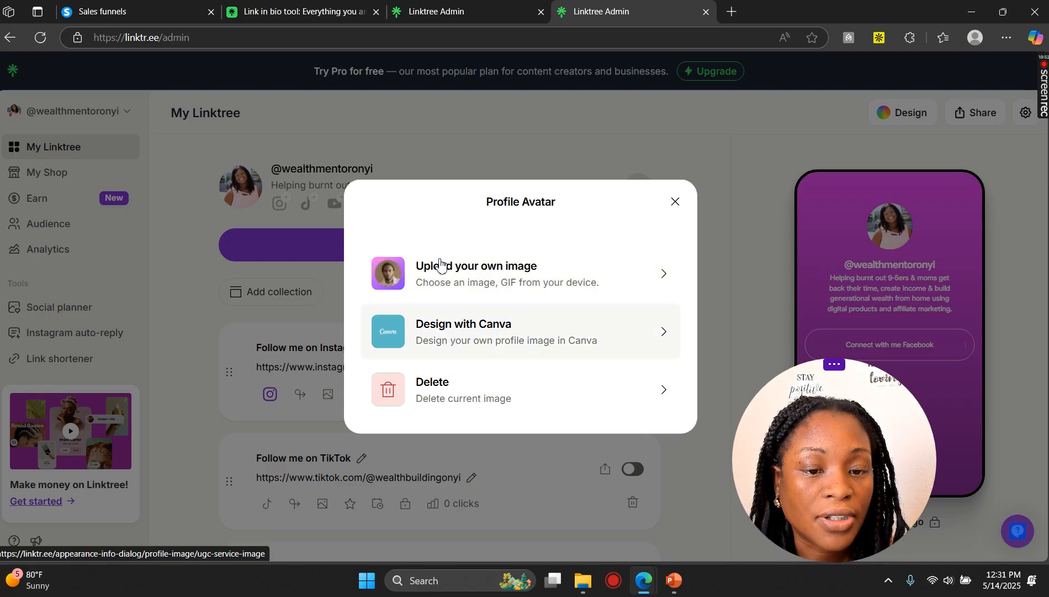
left_click(677, 204)
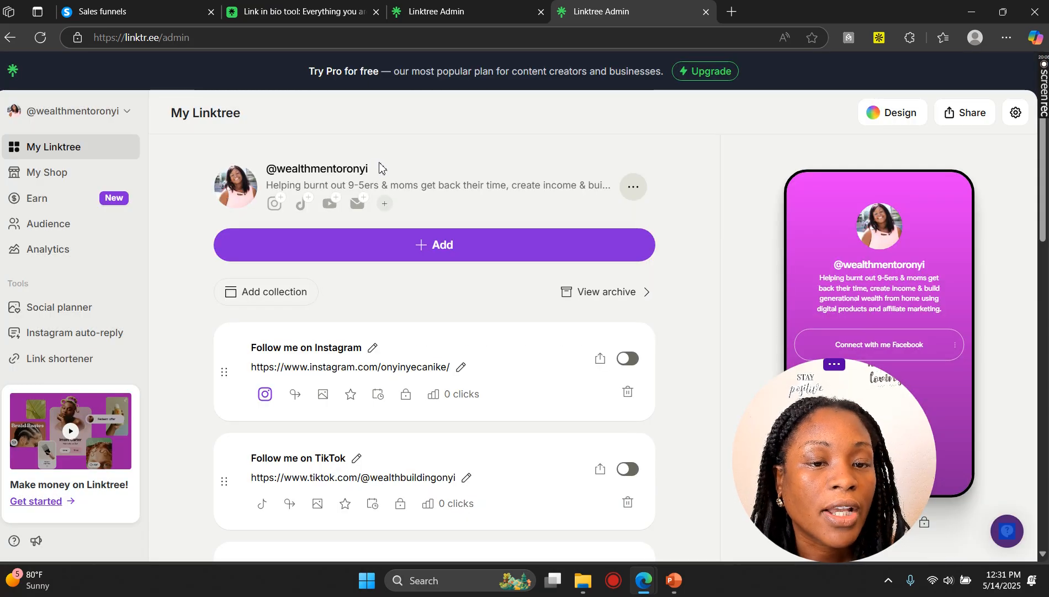
Step: Open the display name and bio dialog, review the profile title and bio, and close it
left_click(366, 176)
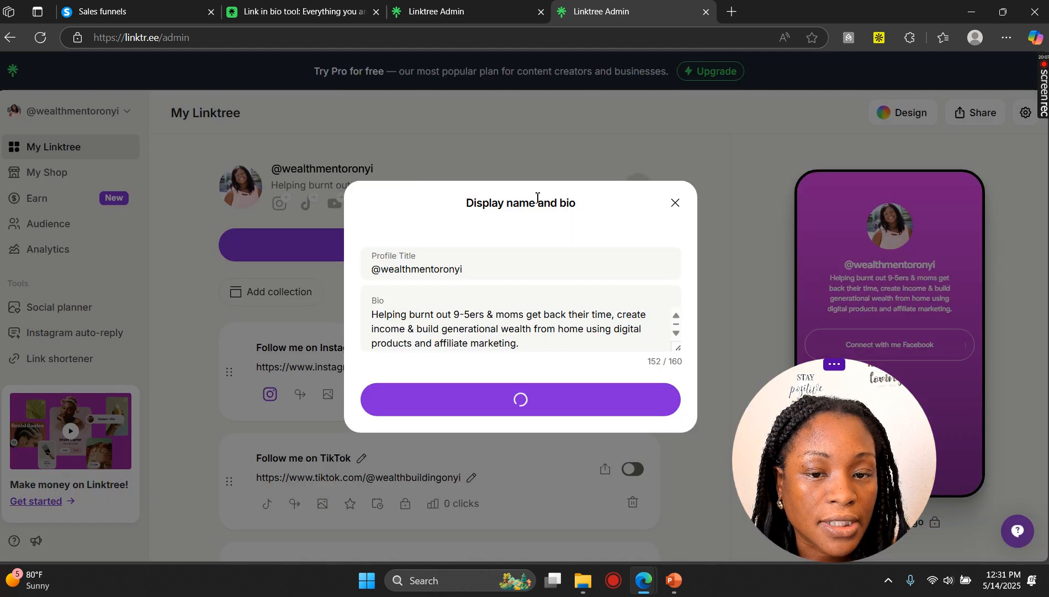
left_click_drag(479, 266, 394, 275)
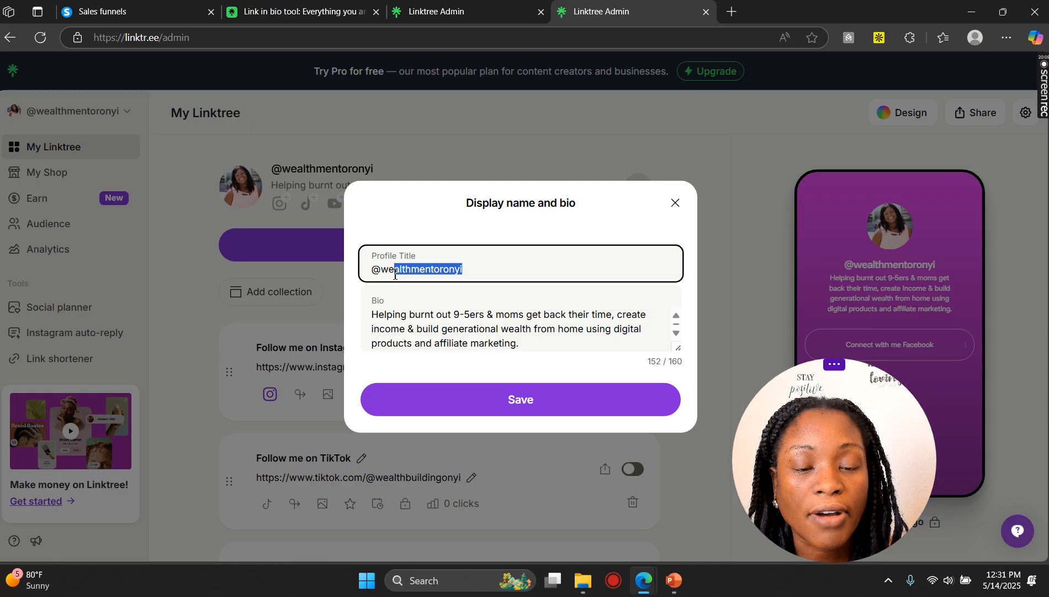
left_click(428, 213)
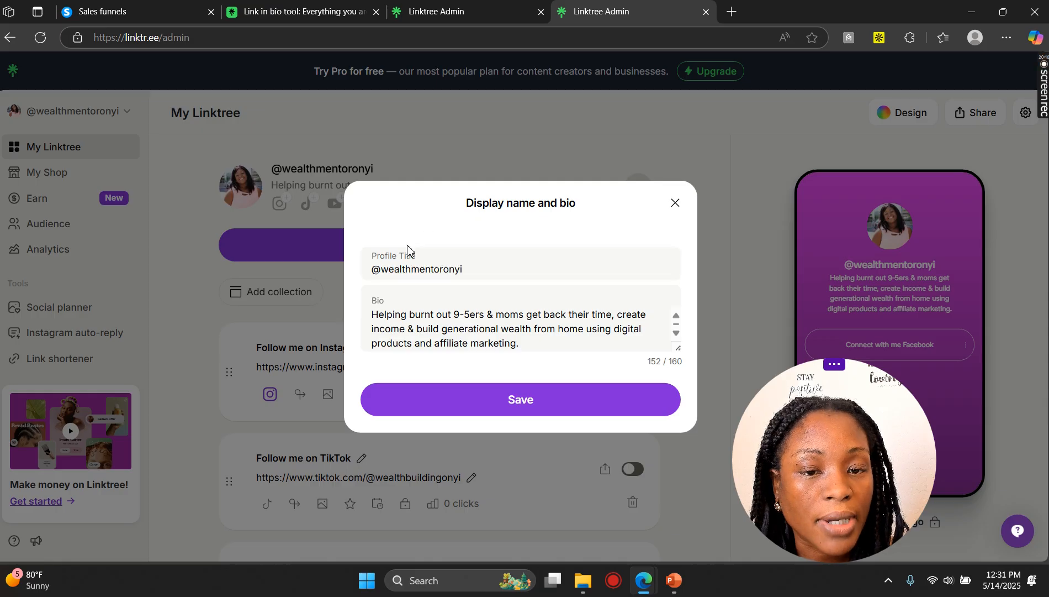
left_click(480, 271)
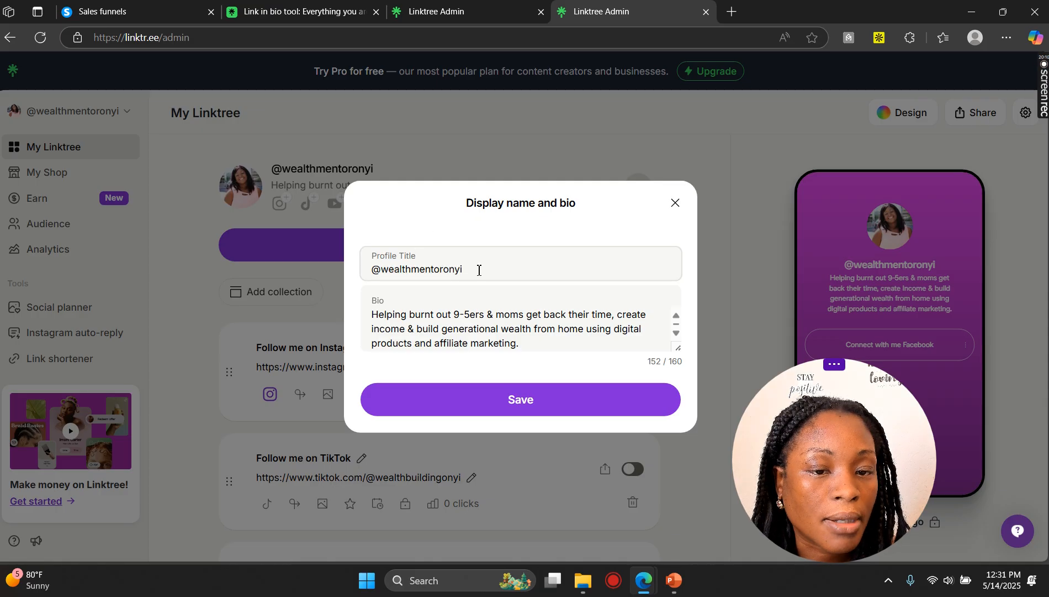
left_click(411, 270)
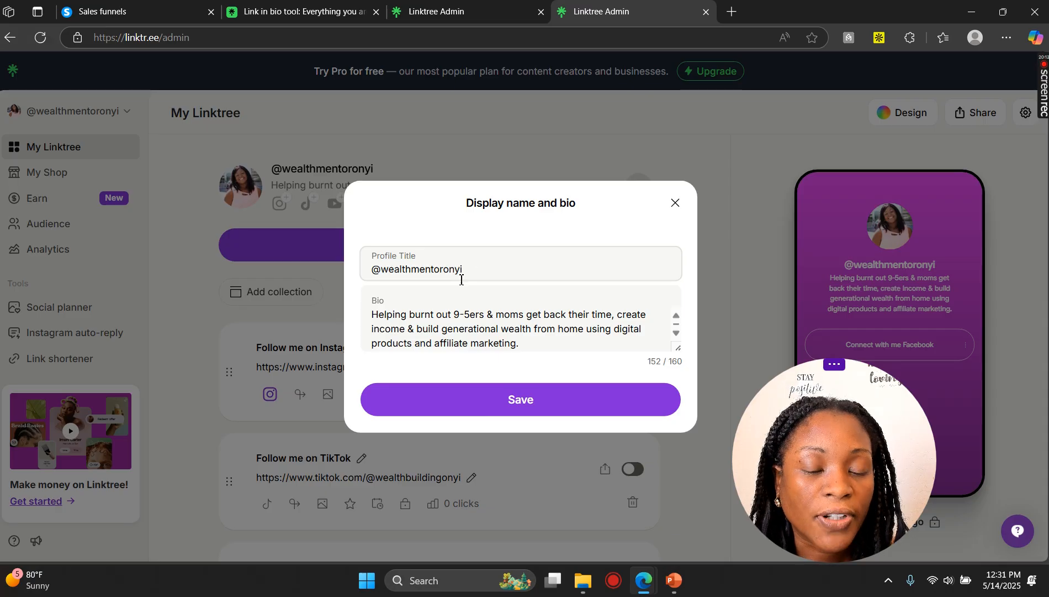
left_click(407, 315)
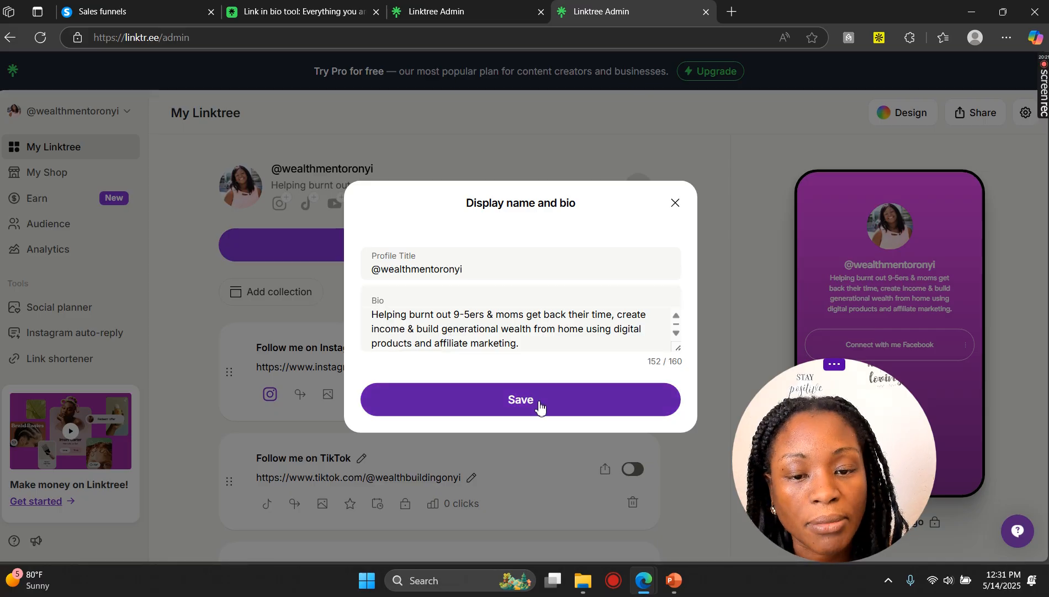
scroll(545, 331, "down", 1)
scroll(508, 341, "up", 1)
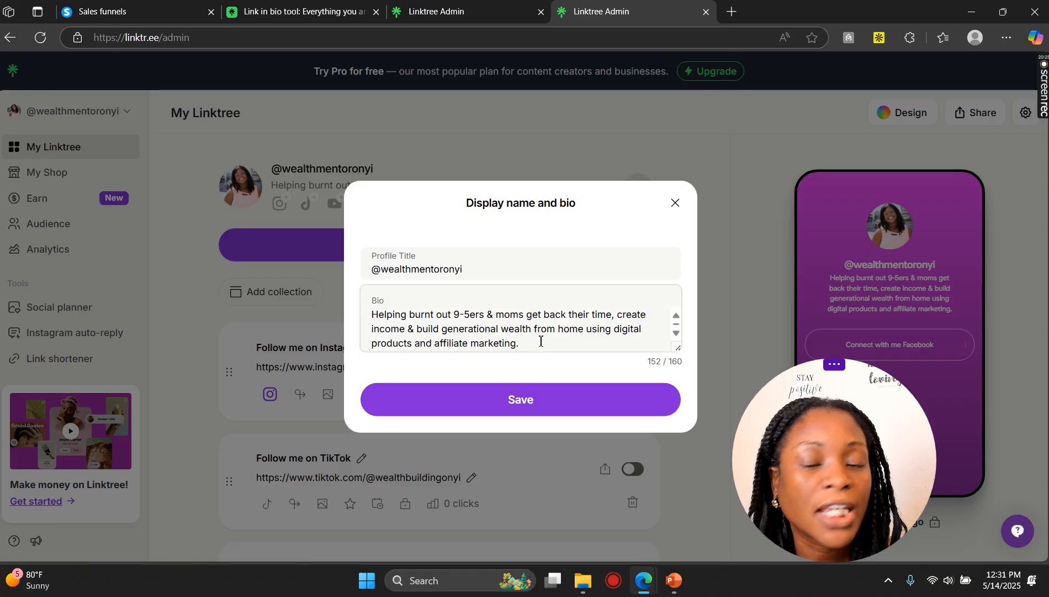
left_click(532, 405)
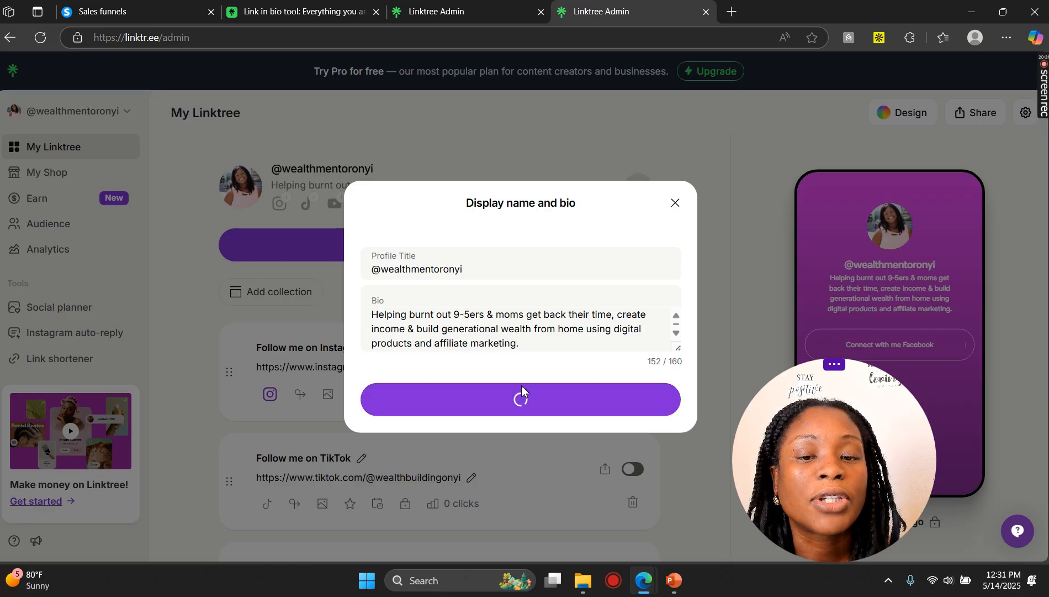
left_click(675, 204)
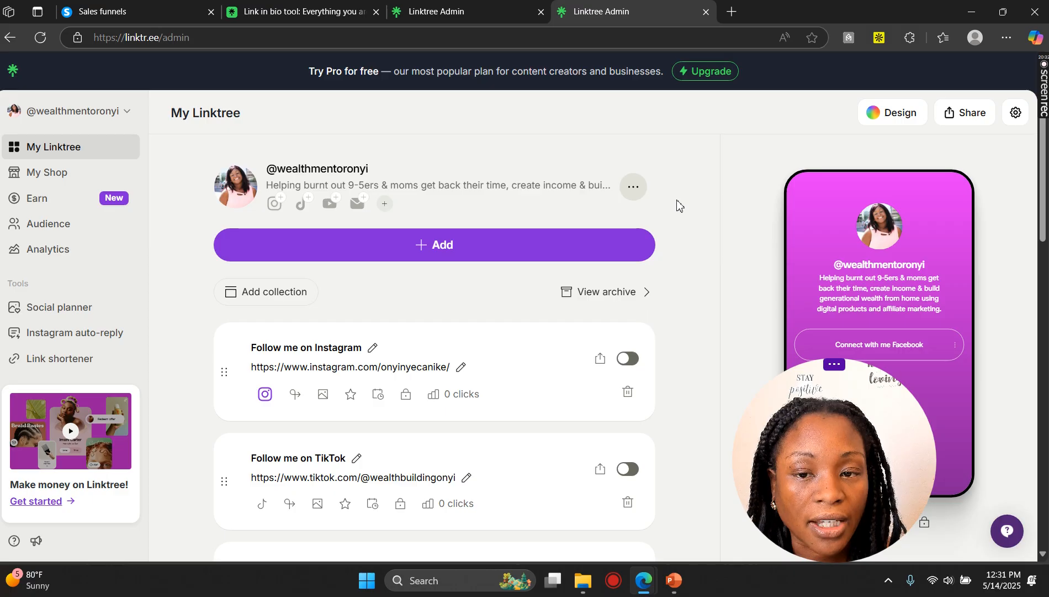
Step: Add a new link by pasting the AI Cash Machines affiliate URL
left_click(448, 251)
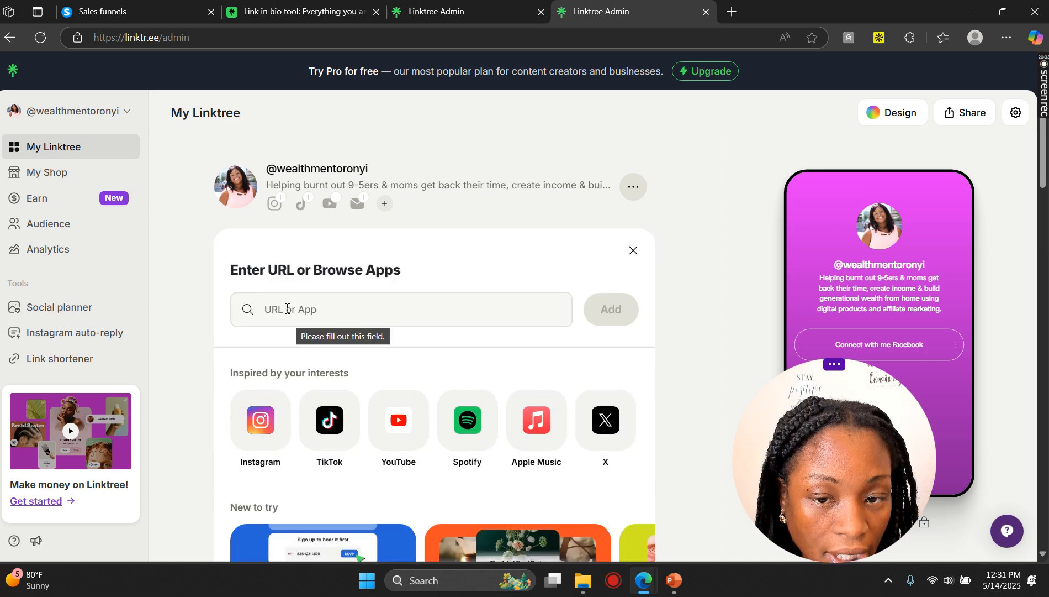
type("https://www.cashmachines.ai/early-bird?ref=onyinye-10")
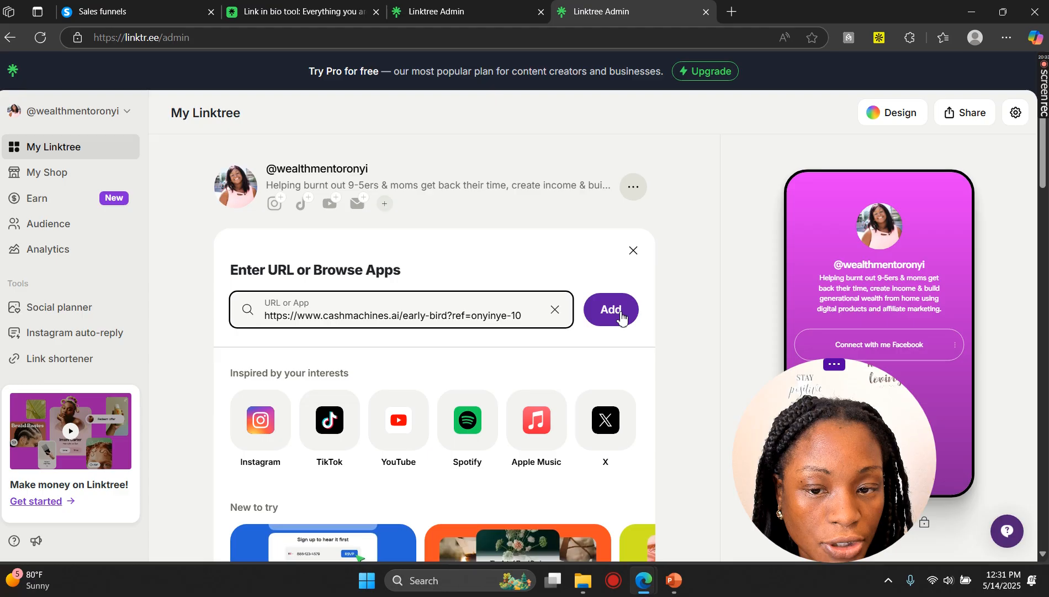
left_click(616, 314)
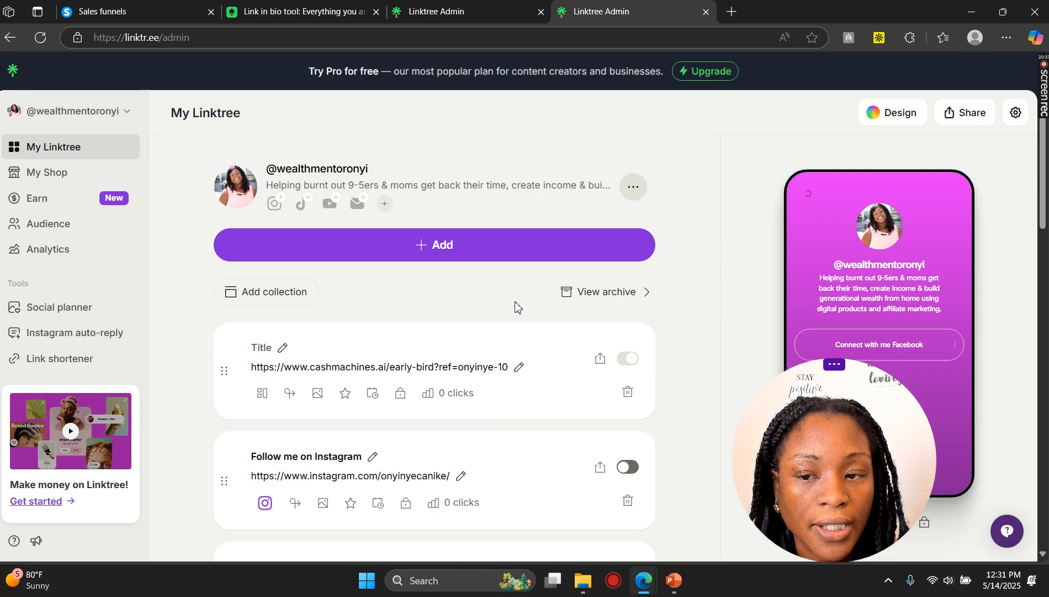
scroll(530, 314, "down", 2)
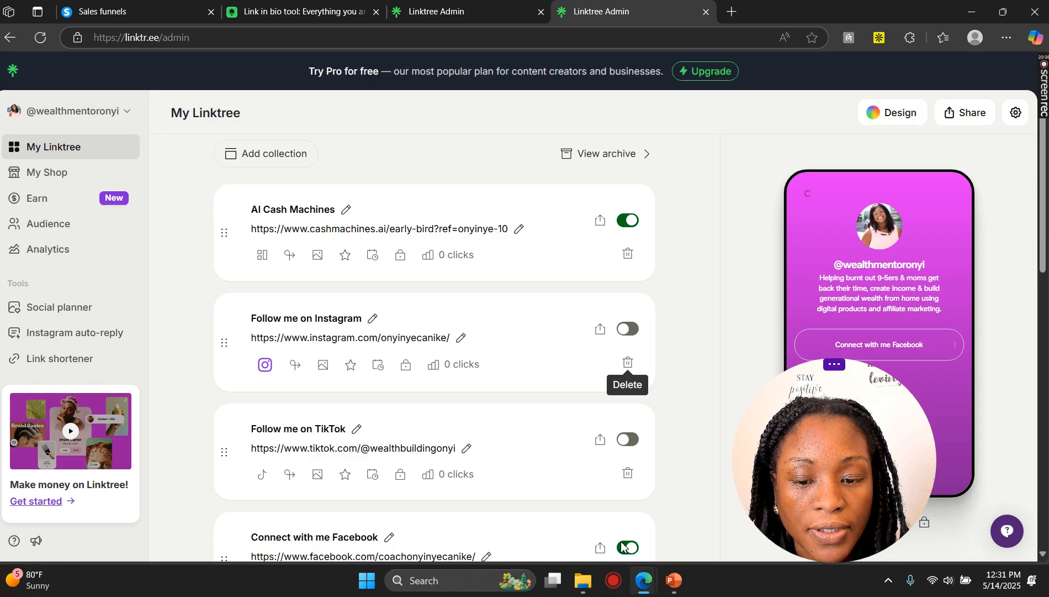
left_click_drag(795, 489, 212, 446)
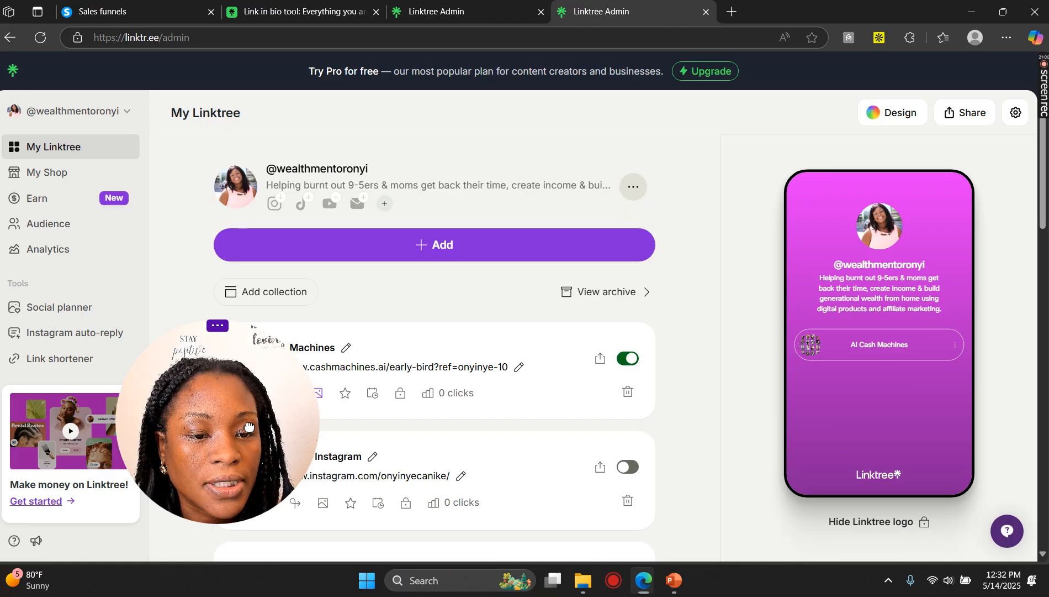
left_click_drag(231, 429, 112, 178)
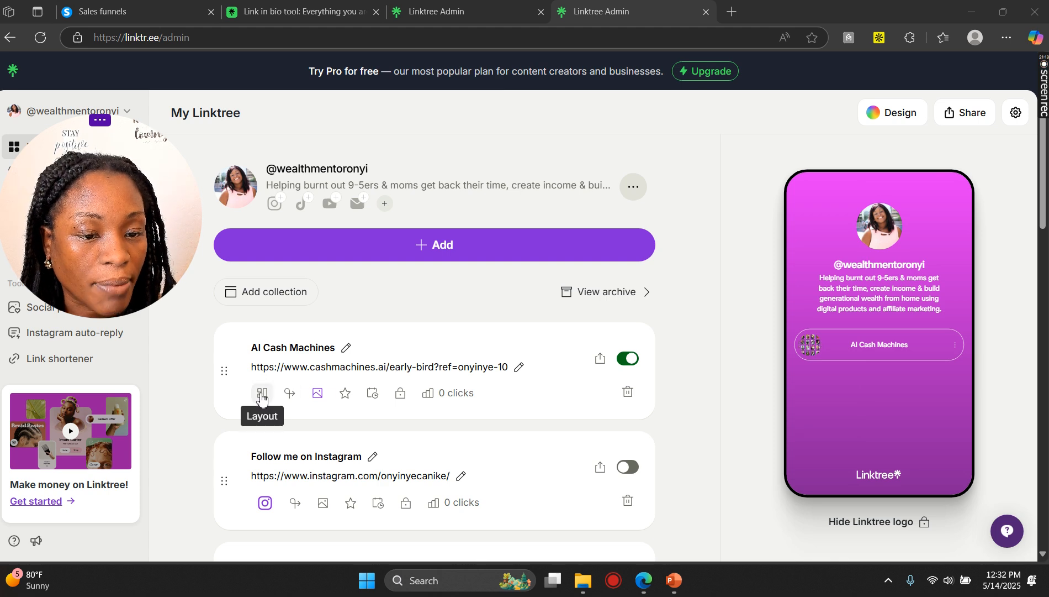
Step: Try the Featured layout for the AI Cash Machines link, then switch it back to Classic
left_click(320, 394)
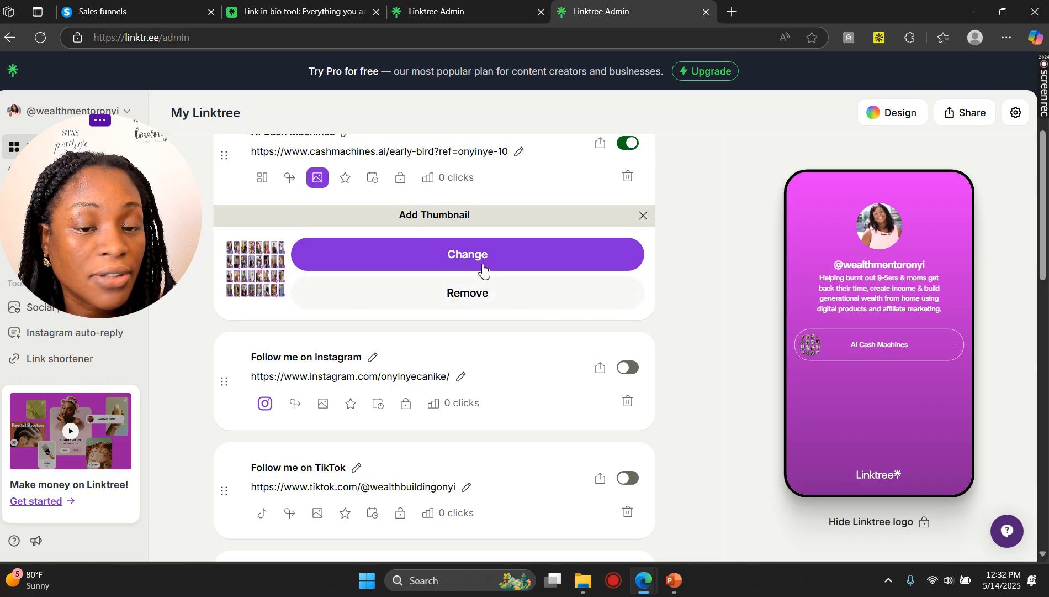
scroll(679, 259, "up", 3)
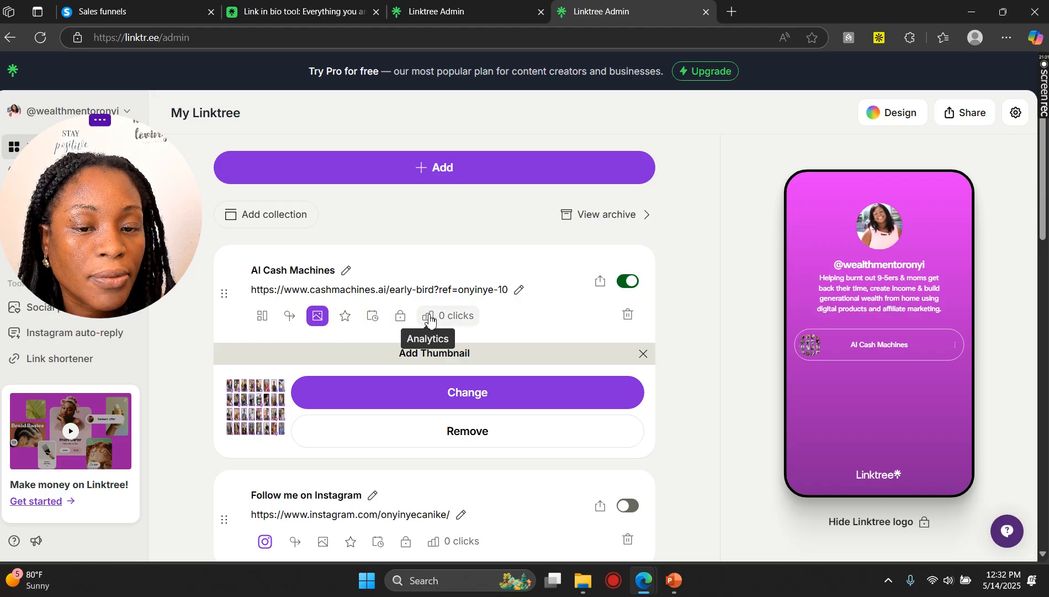
left_click(263, 317)
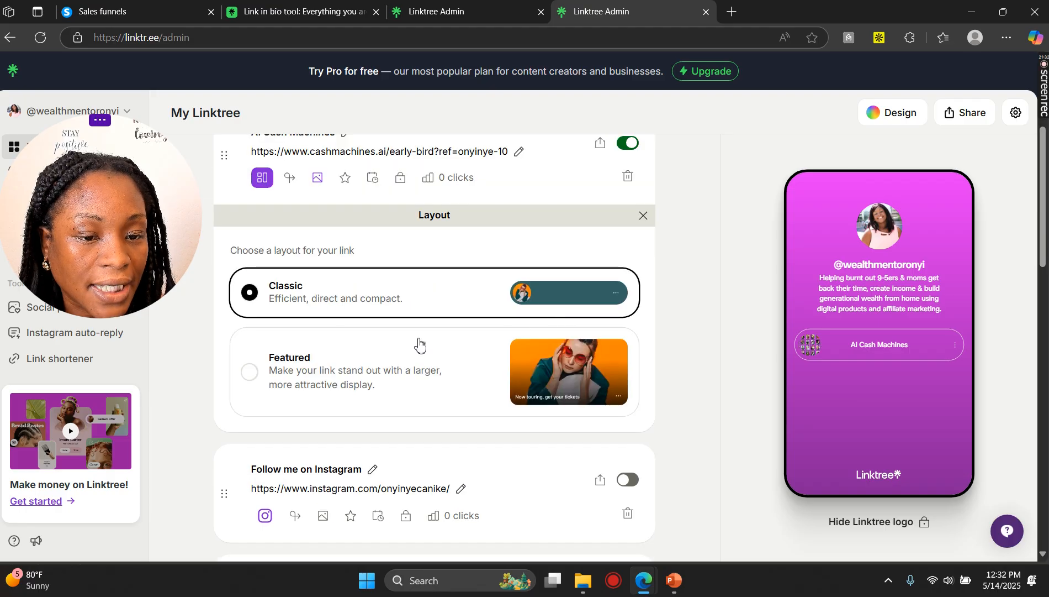
left_click(354, 376)
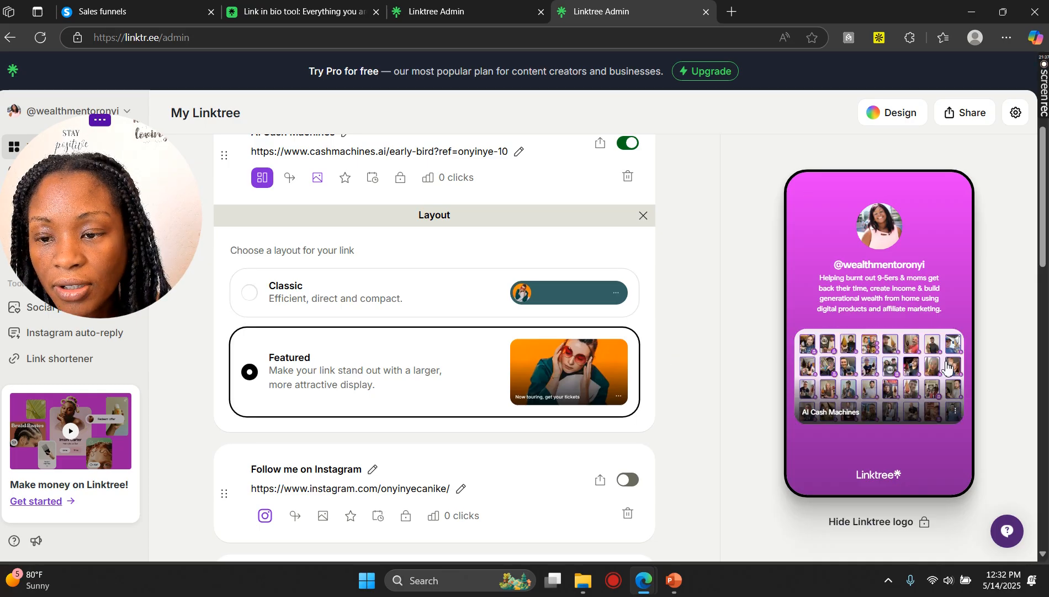
left_click(439, 304)
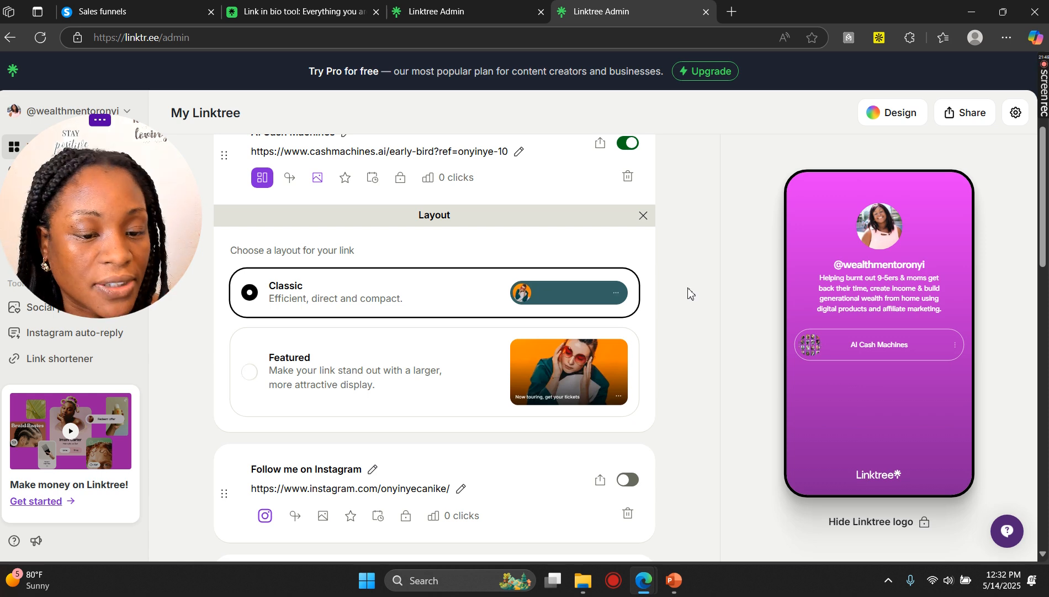
left_click(643, 215)
Step: Set the social icon position to Top in the social icons settings
scroll(778, 341, "up", 2)
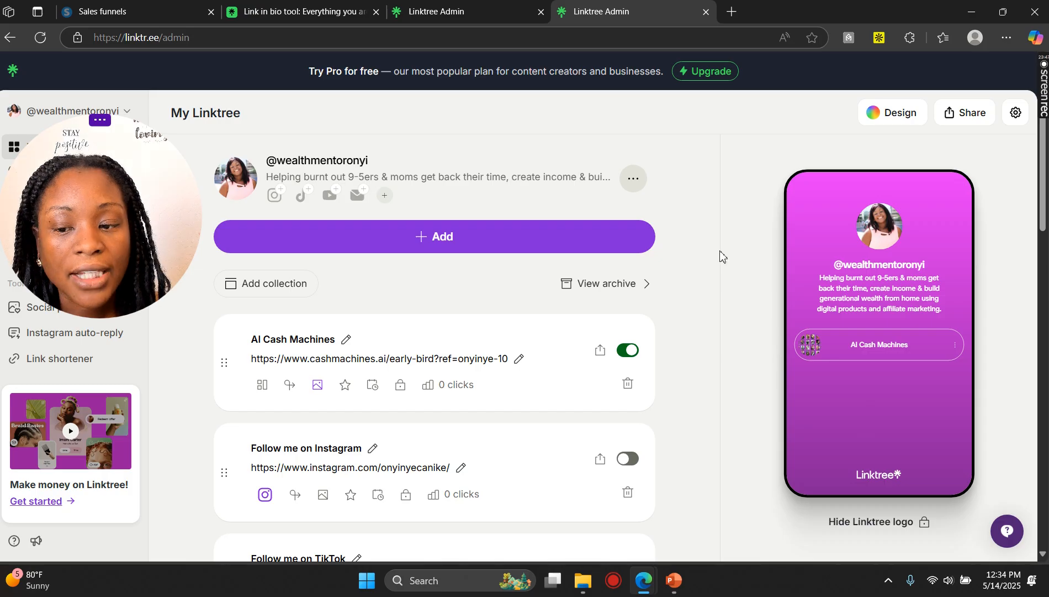
left_click(280, 202)
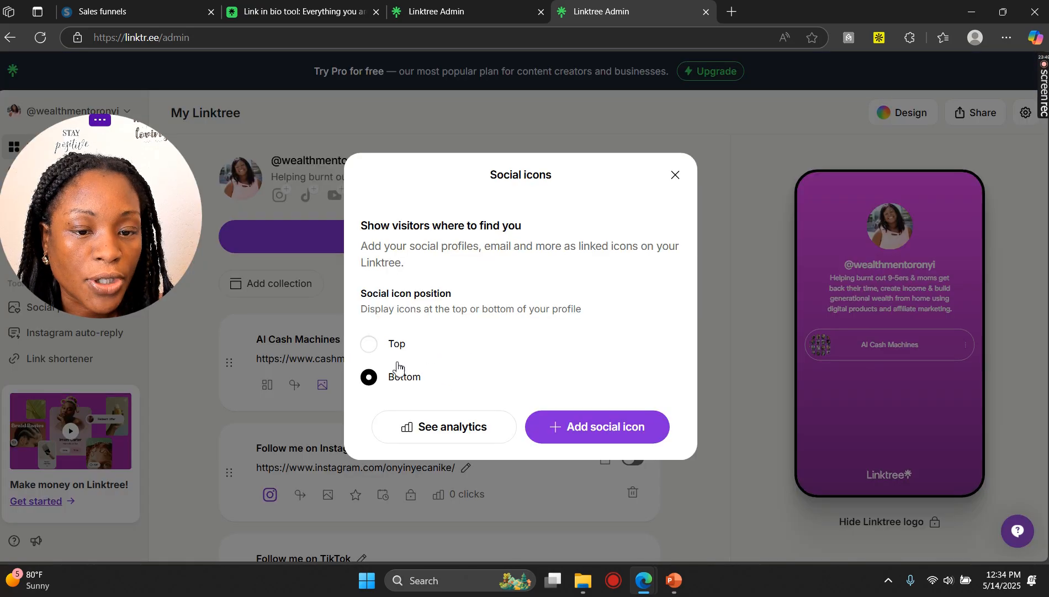
left_click(373, 344)
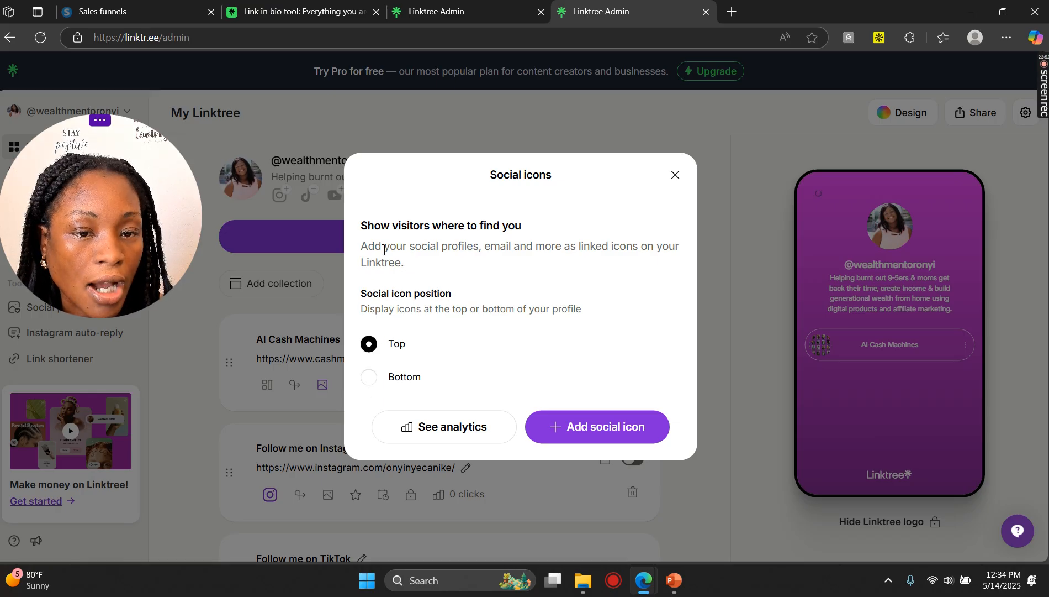
Step: Add an Instagram social icon using the profile's Instagram username, then close the social icons dialog
left_click(569, 434)
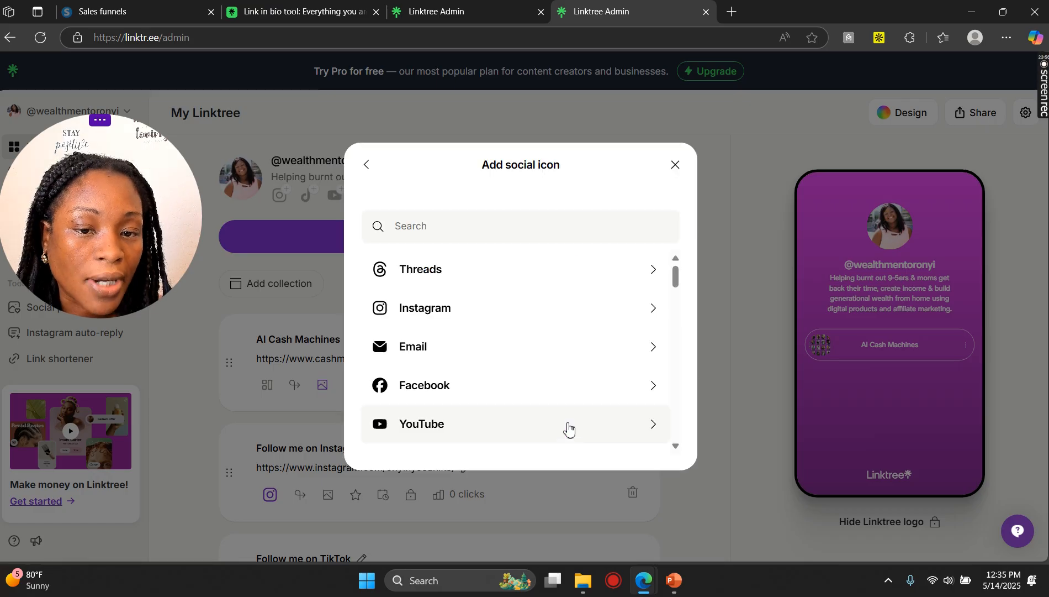
scroll(464, 360, "down", 3)
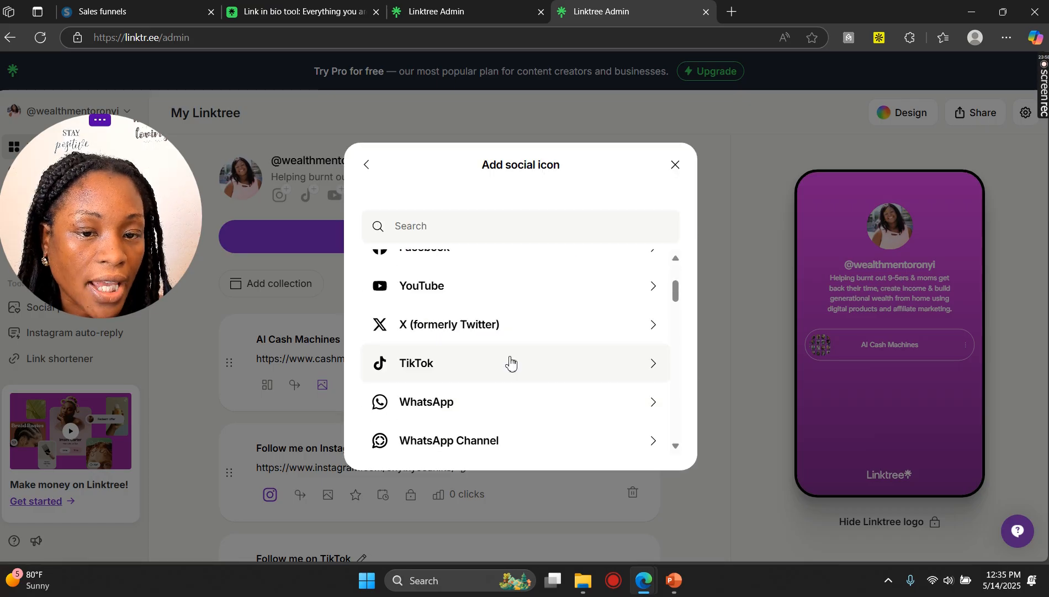
scroll(510, 365, "down", 5)
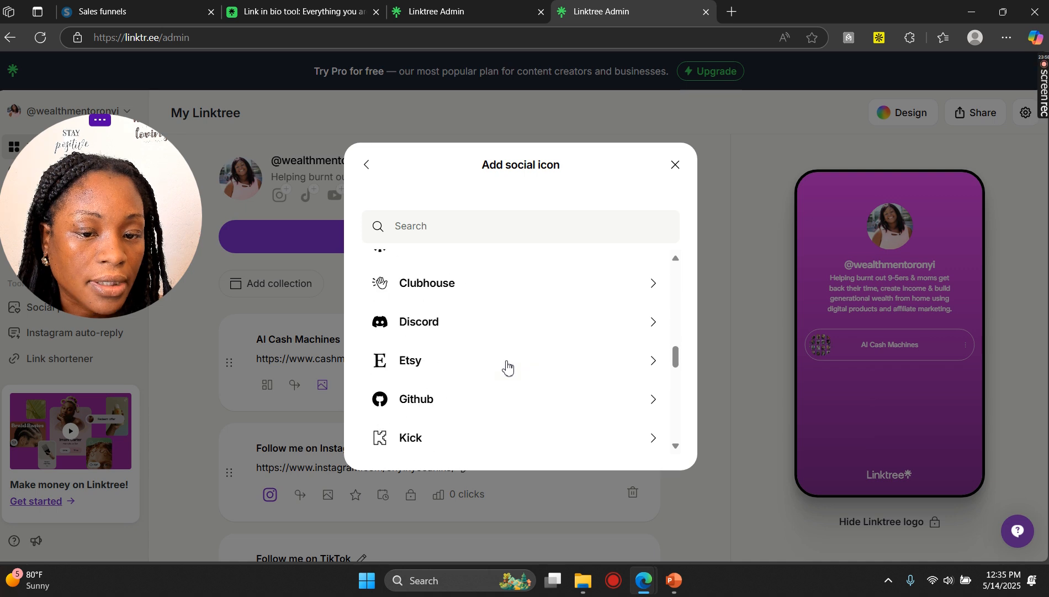
scroll(507, 368, "down", 5)
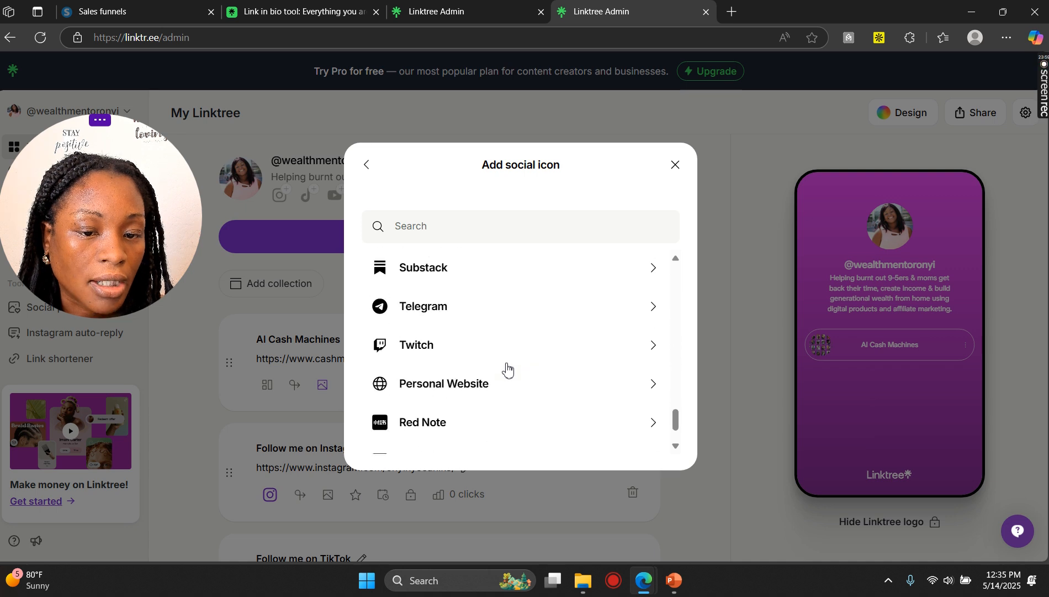
scroll(507, 369, "up", 12)
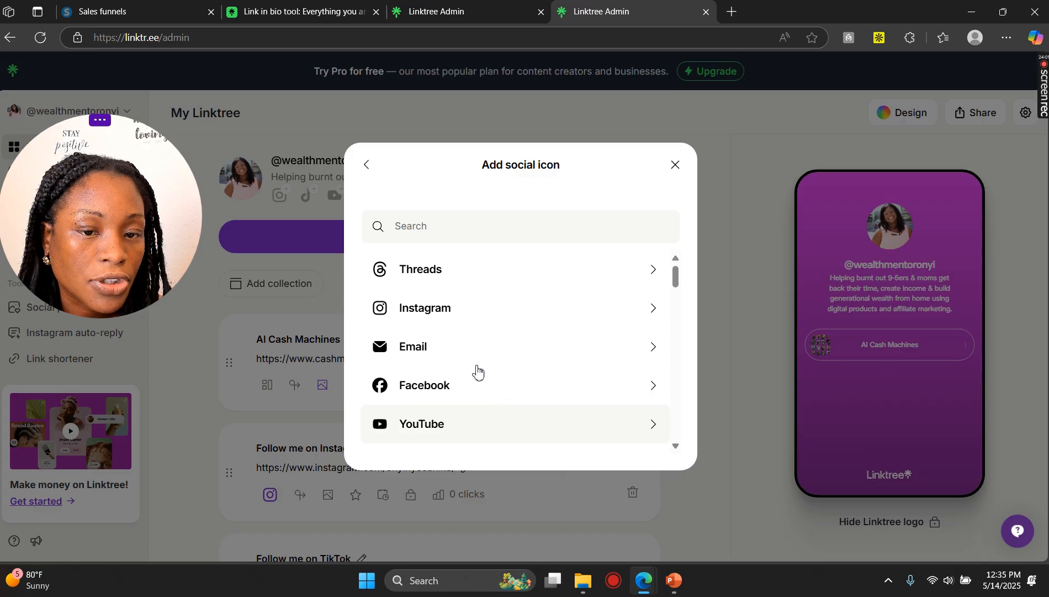
left_click(404, 303)
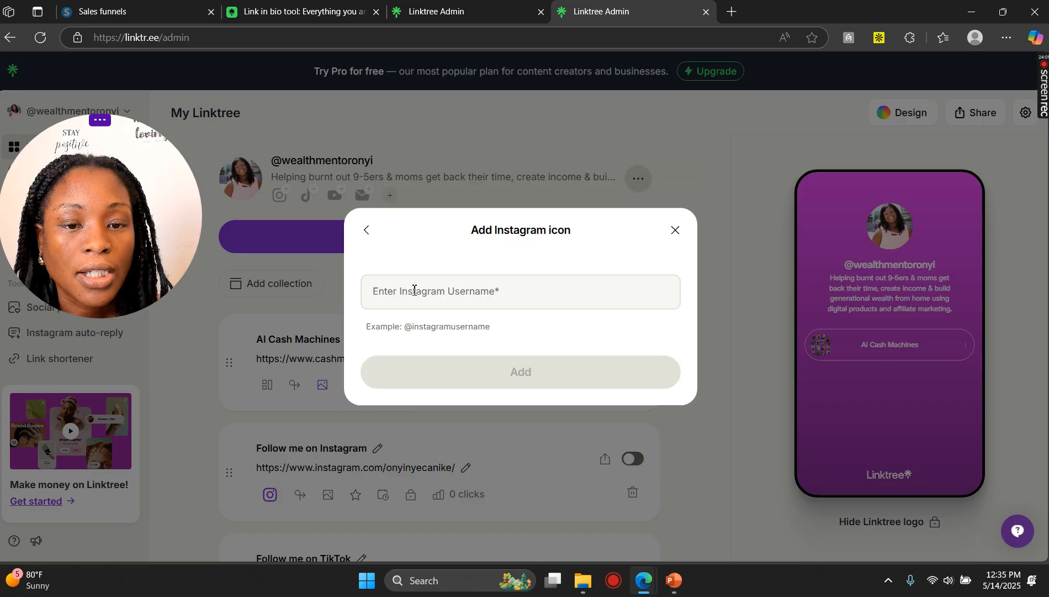
left_click(464, 305)
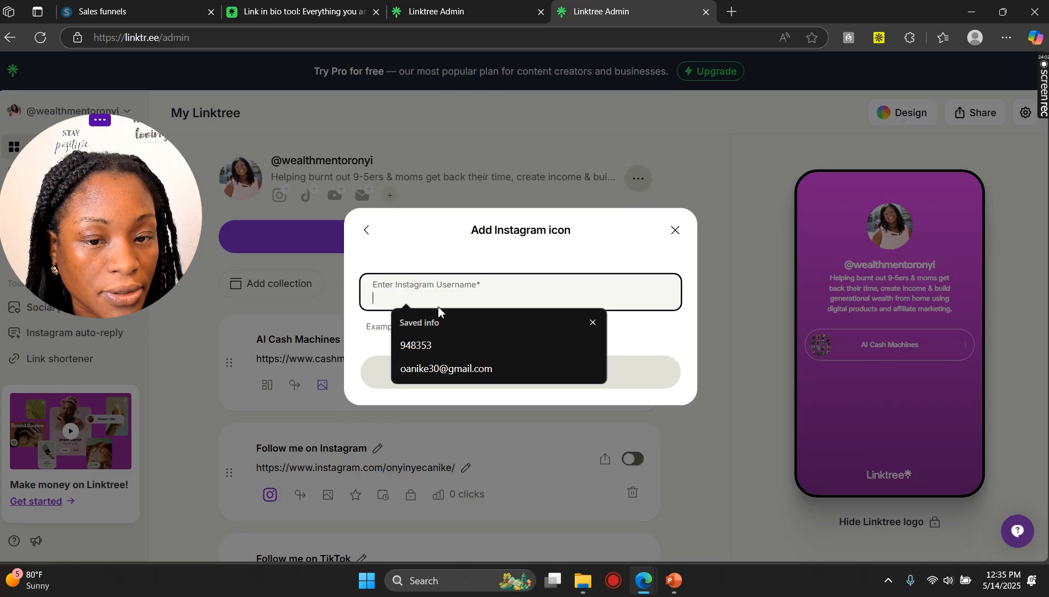
type("@")
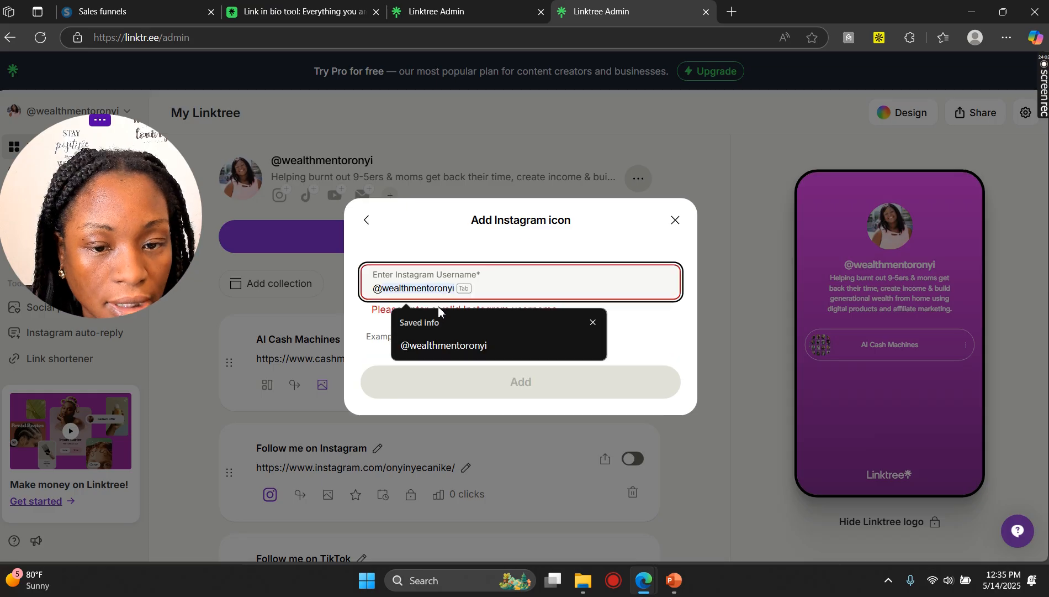
left_click(453, 330)
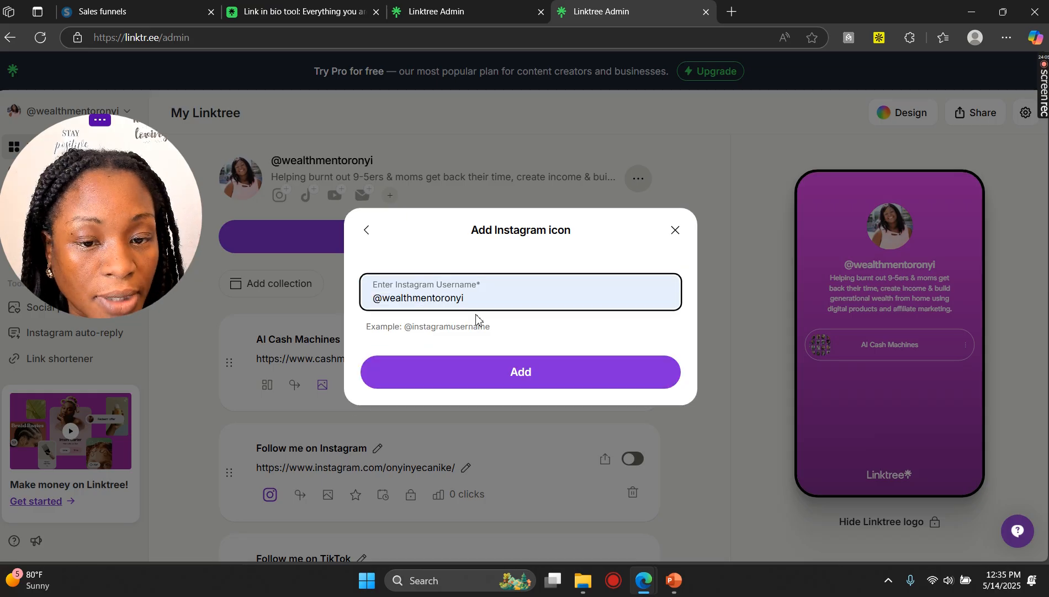
left_click(516, 377)
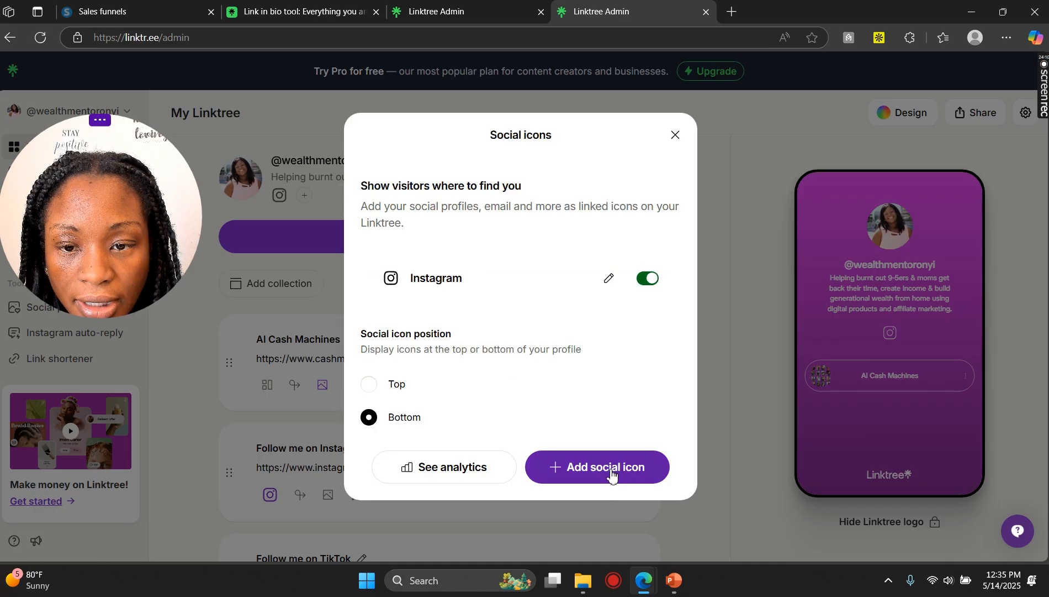
left_click(676, 136)
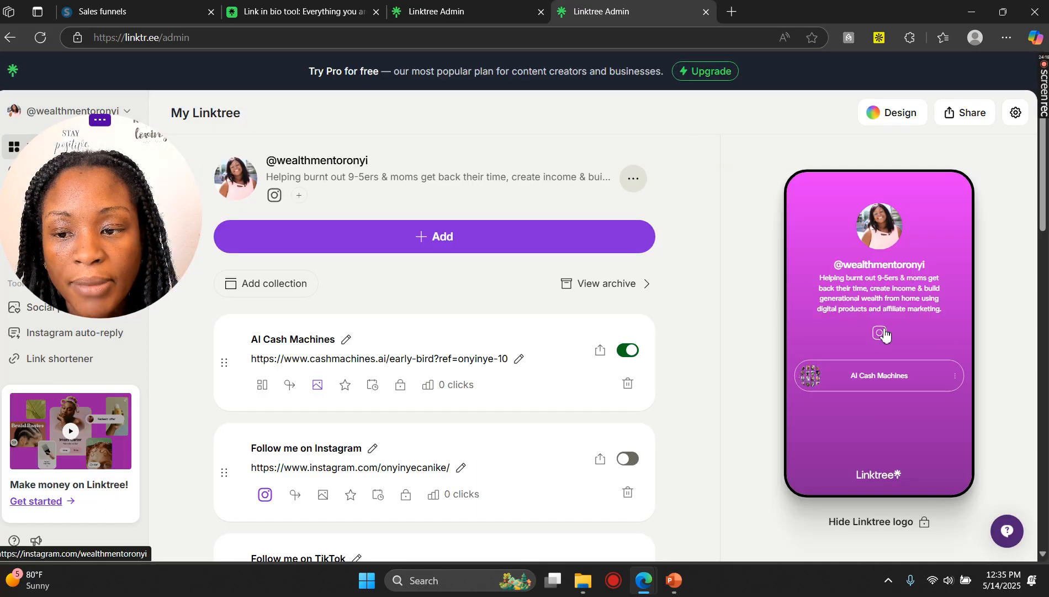
left_click(302, 204)
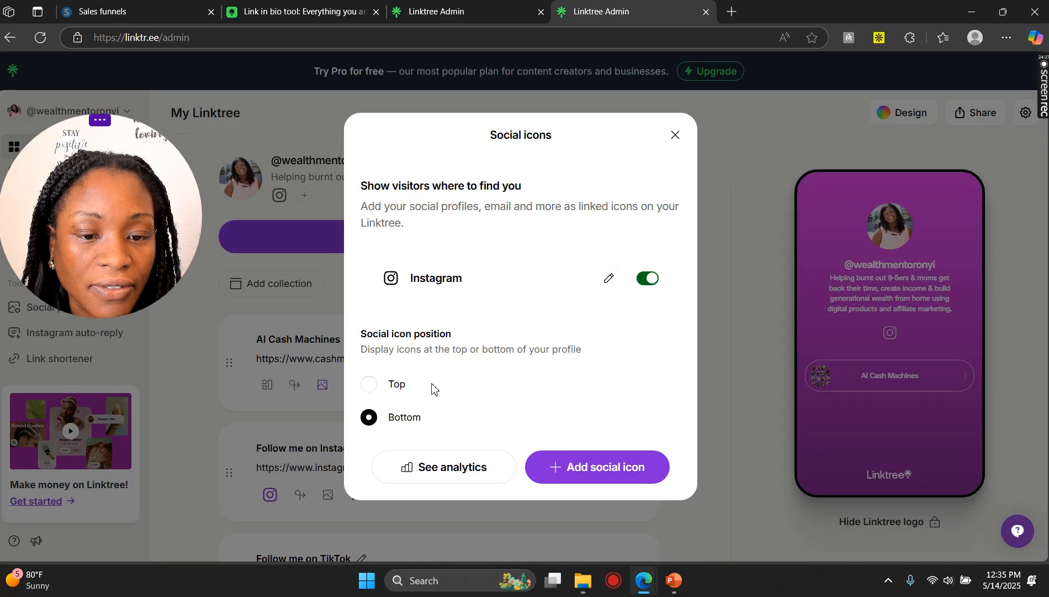
left_click(592, 464)
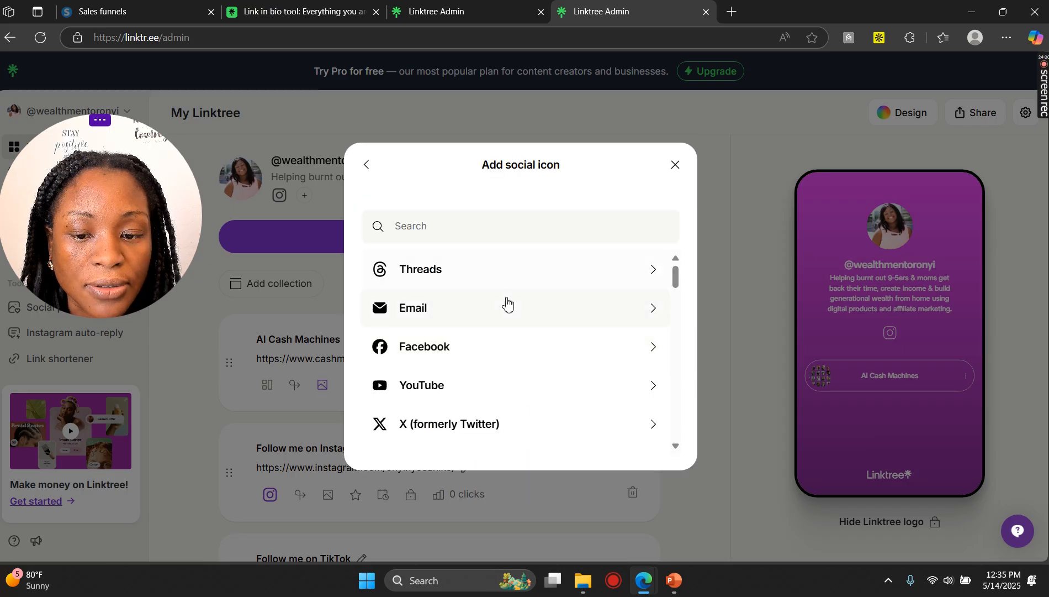
scroll(533, 283, "down", 1)
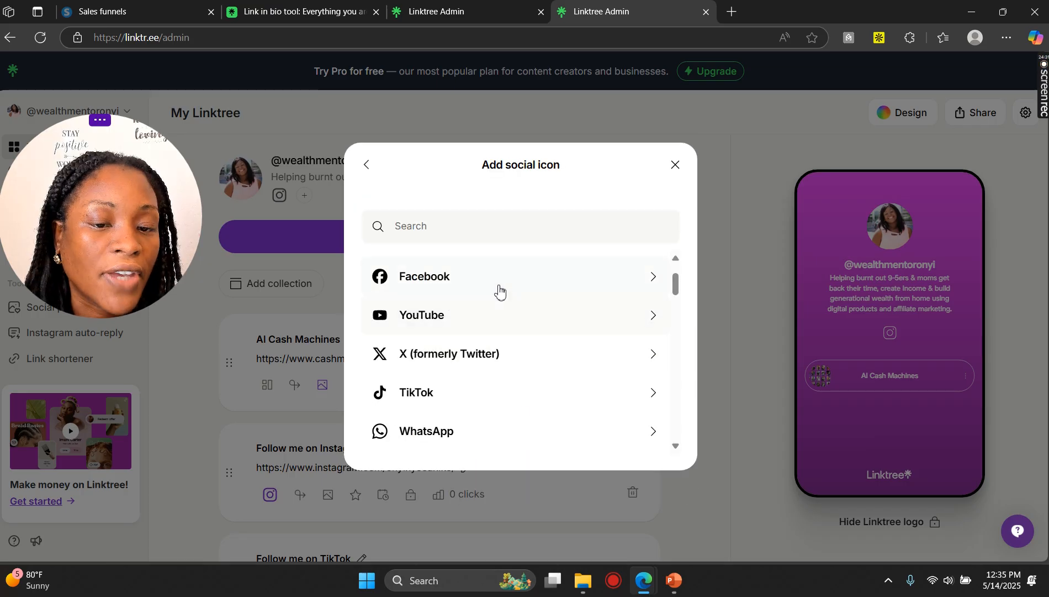
scroll(500, 289, "down", 2)
left_click(675, 165)
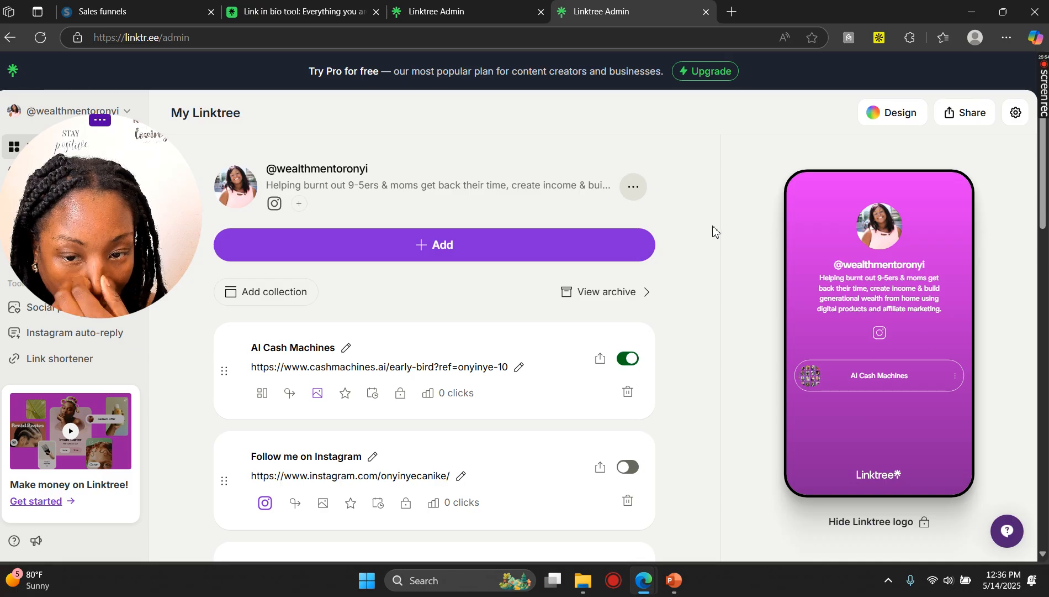
left_click(635, 189)
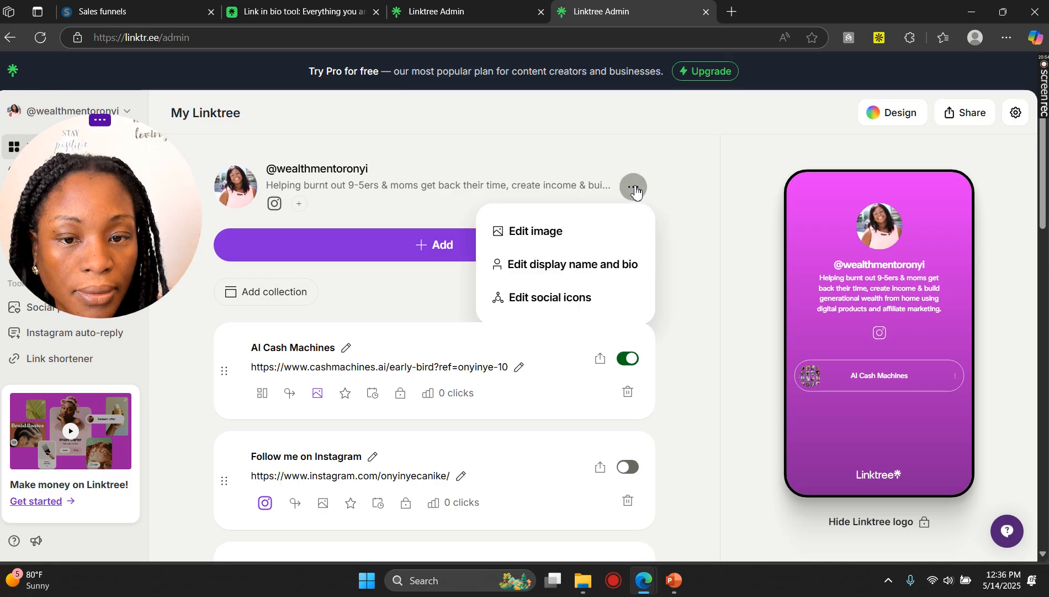
scroll(875, 315, "down", 5)
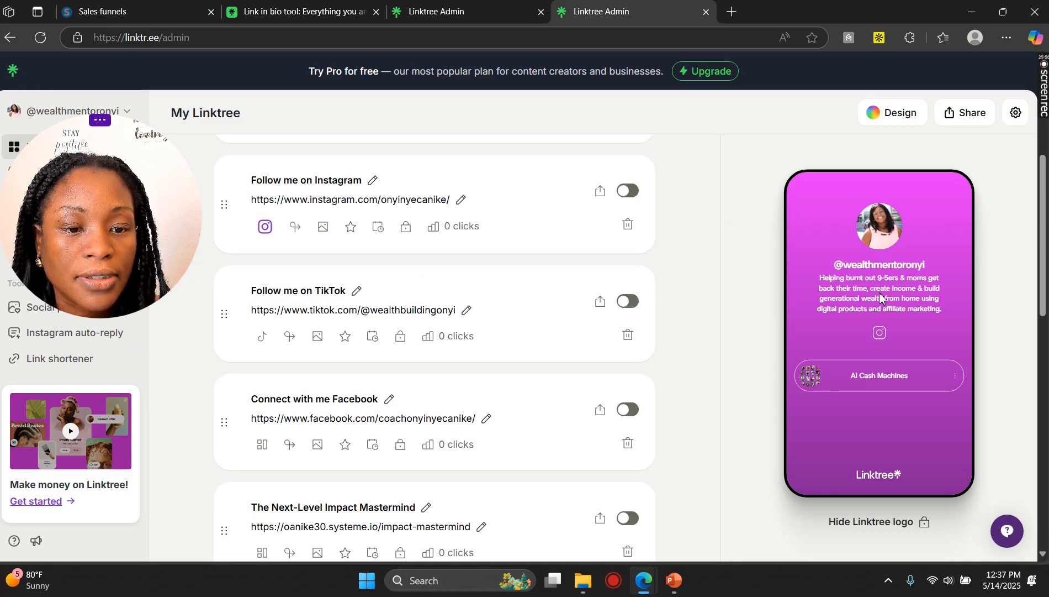
scroll(875, 315, "up", 5)
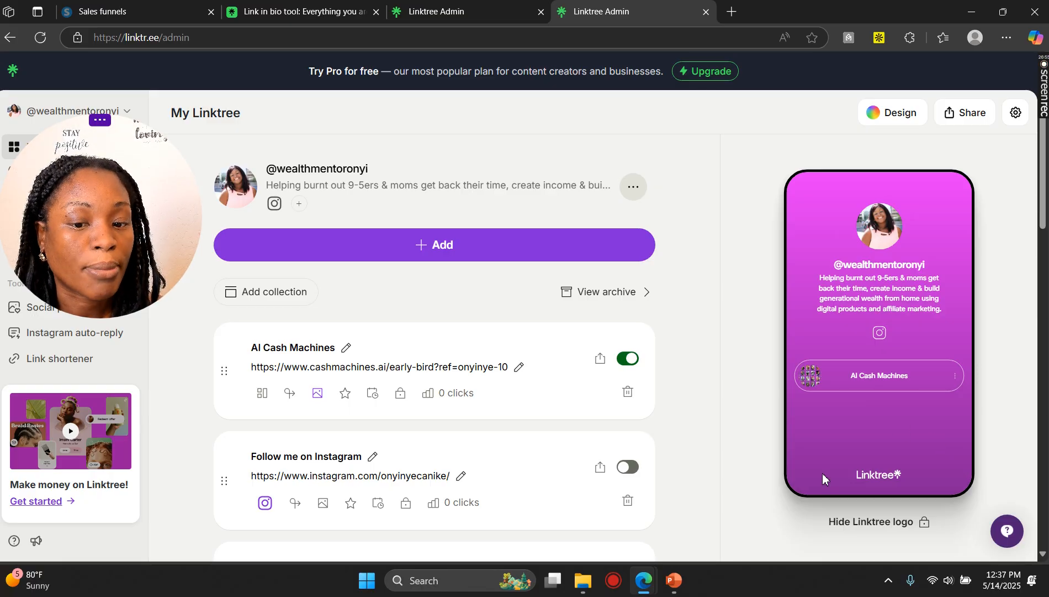
Step: Switch to PowerPoint and return to the Simple Landing Page slide of the affiliate training deck
left_click(667, 578)
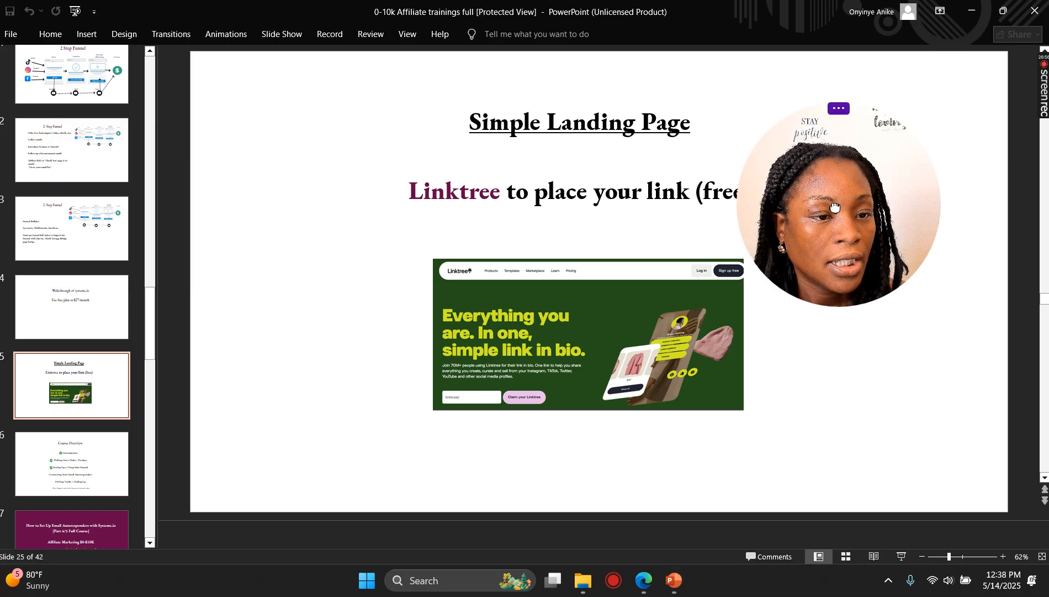
left_click_drag(865, 175, 976, 131)
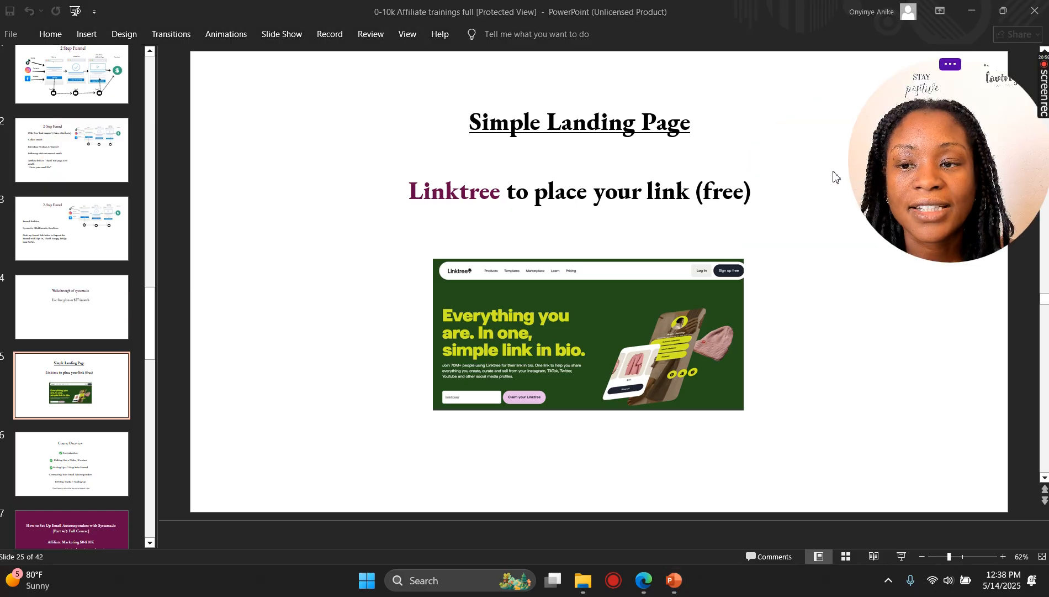